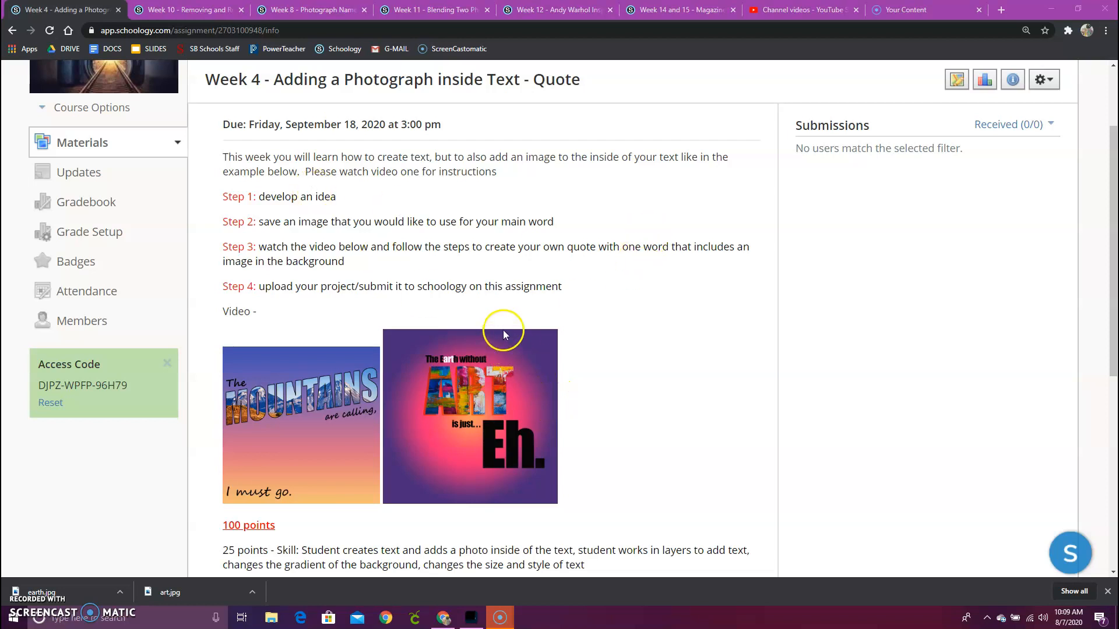
Minimize the browser and launch Photoshop from the Creative Cloud desktop app.
click(1049, 9)
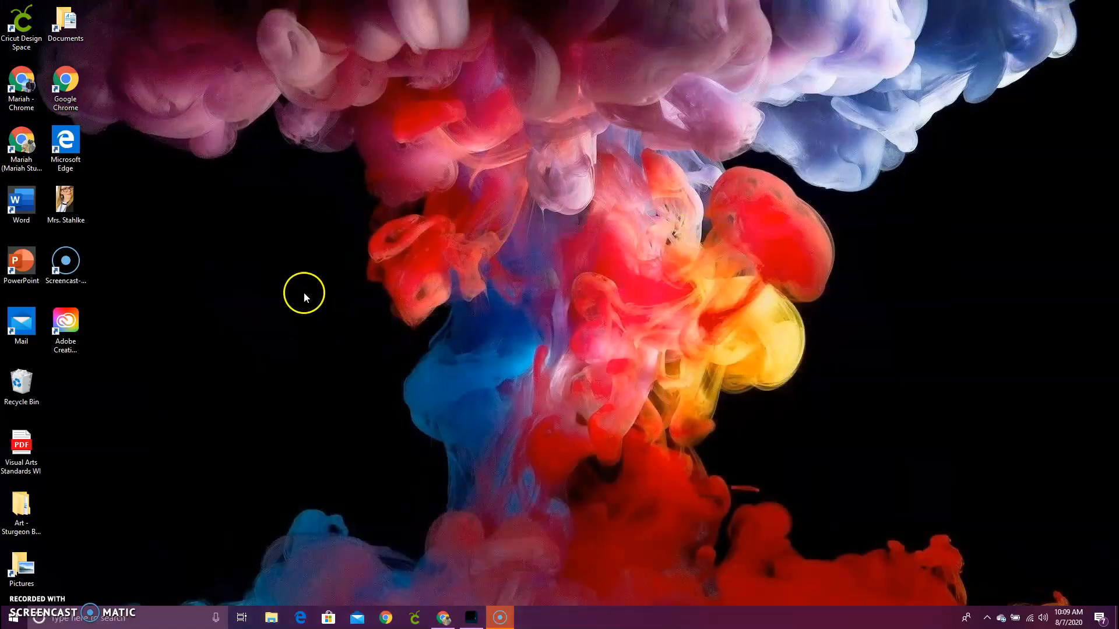
double_click(66, 320)
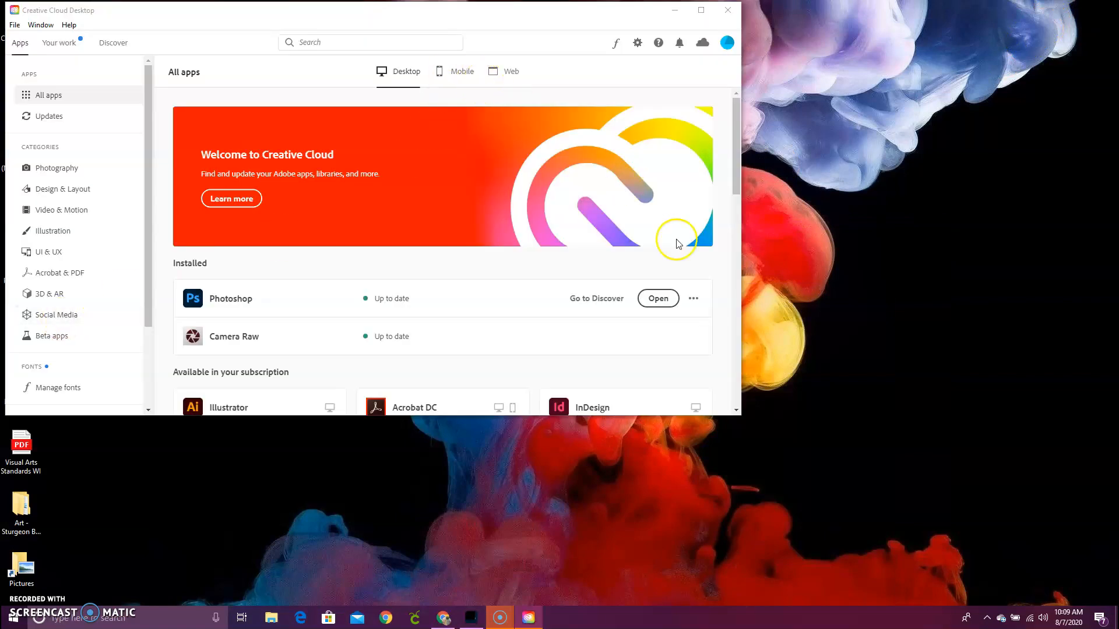
scroll(530, 267, down, 2)
click(656, 241)
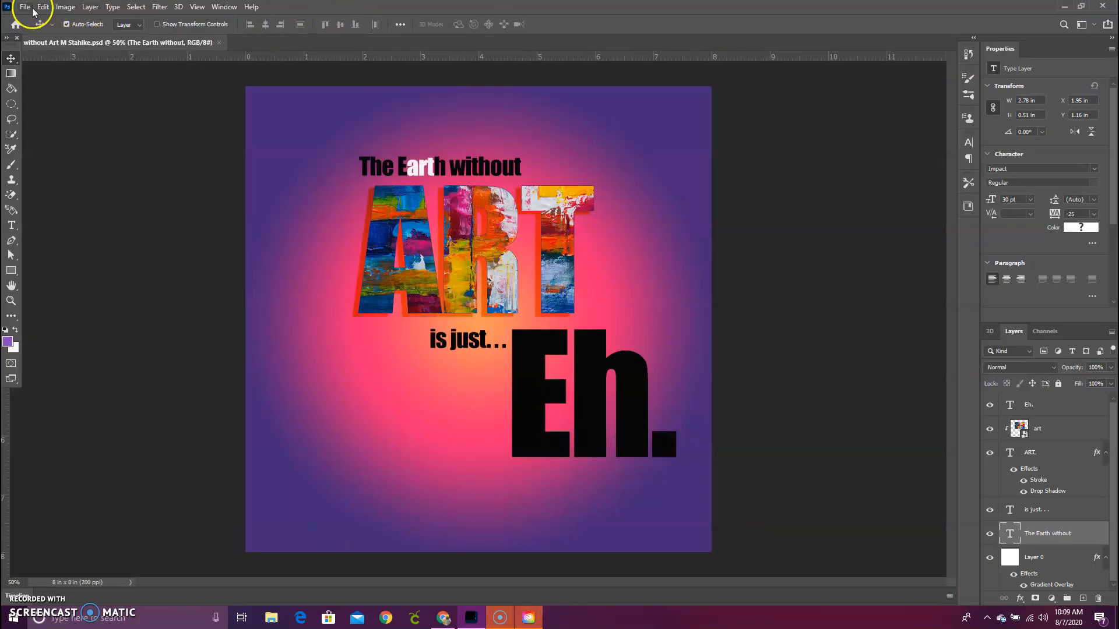
Start a new document and name it "Image in Text - " followed by the author's name.
click(39, 7)
click(41, 21)
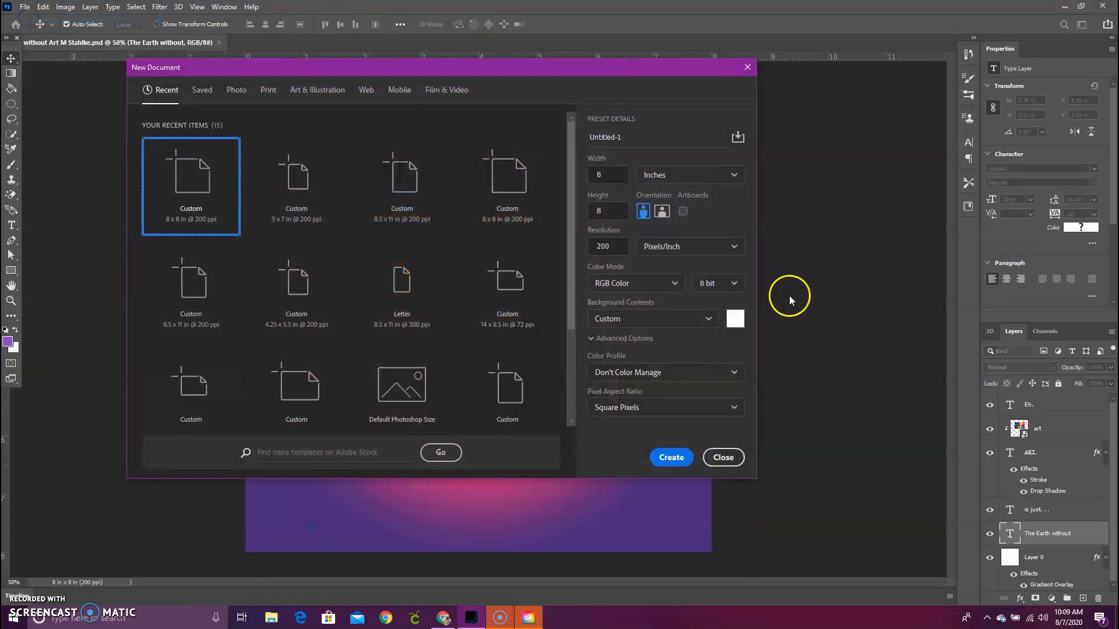
click(625, 138)
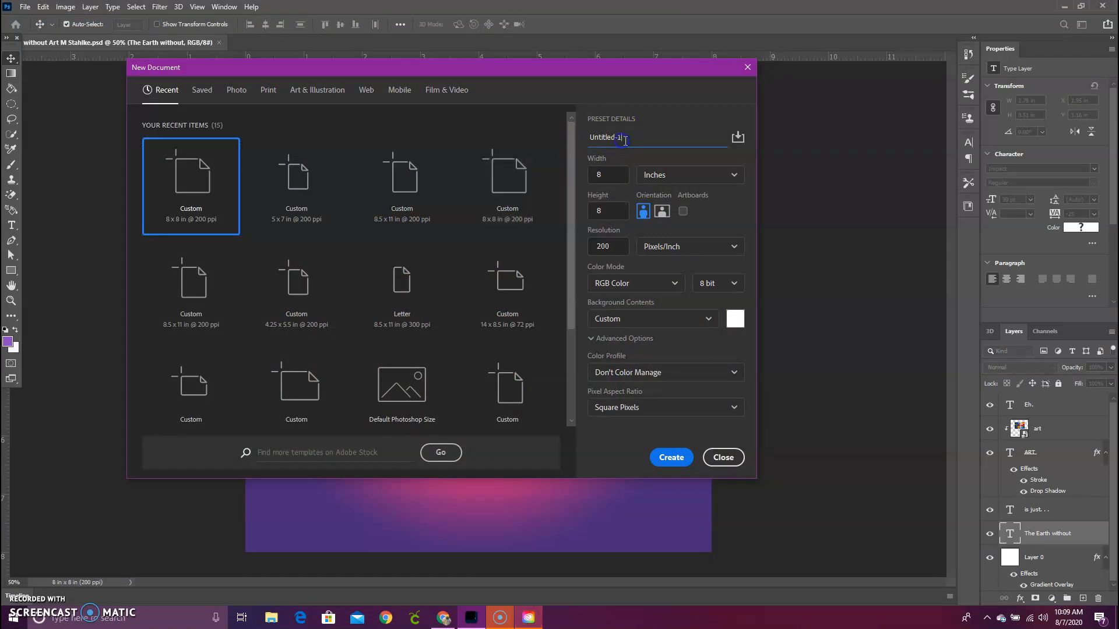
drag(624, 140, 550, 141)
text(Ima)
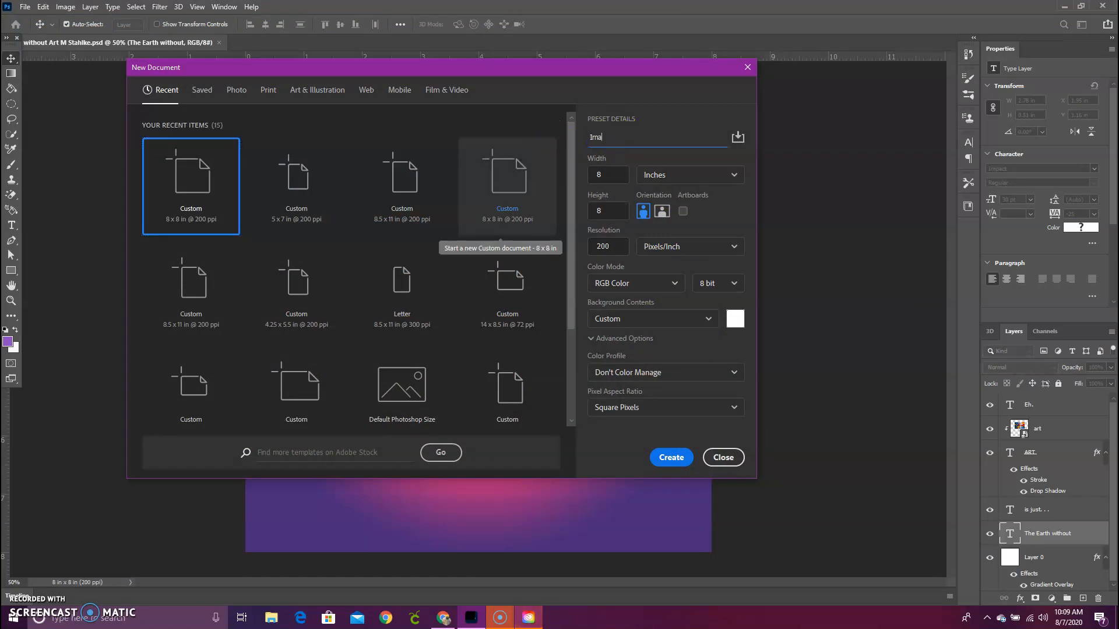
text(ginin Text - MStahlke)
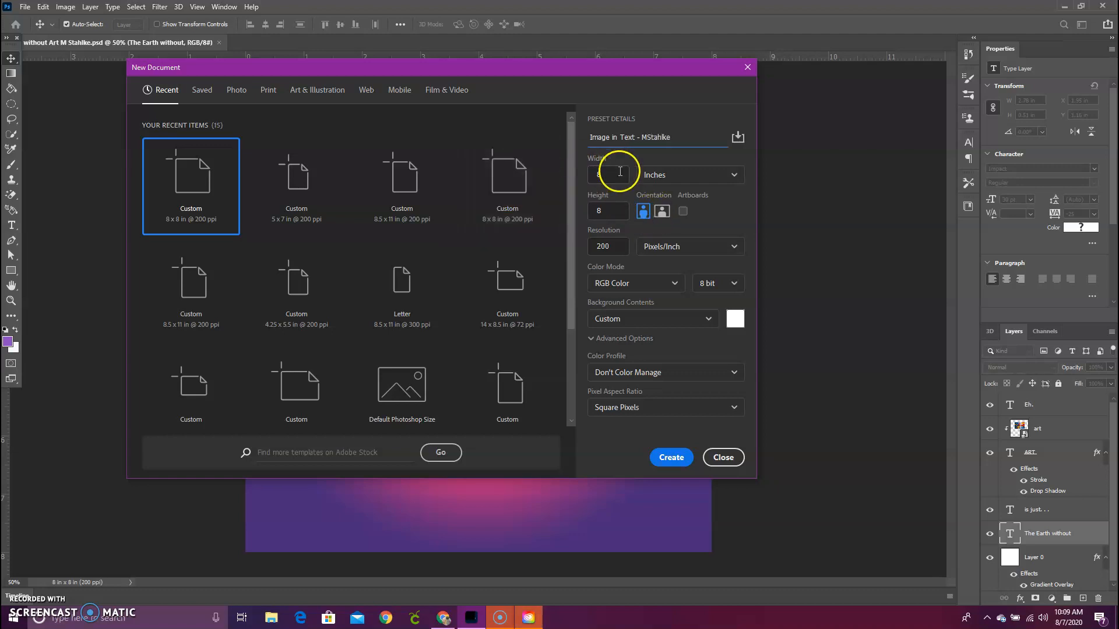
Create the document at 8 by 8 inches and close the previously open Earth without Art file.
click(665, 176)
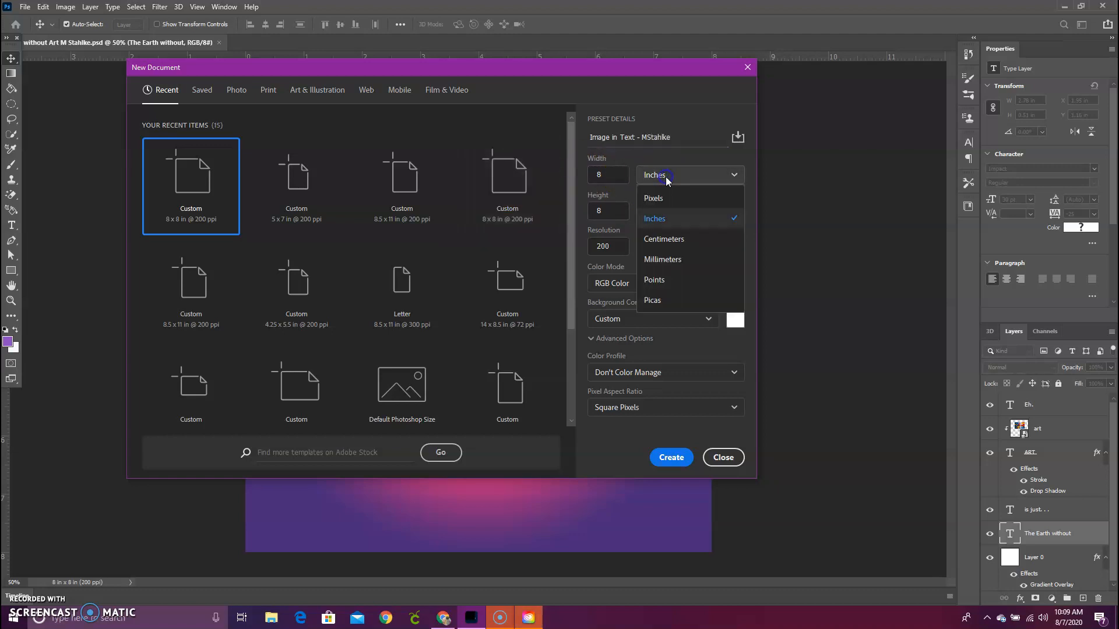
click(682, 219)
click(600, 174)
click(606, 210)
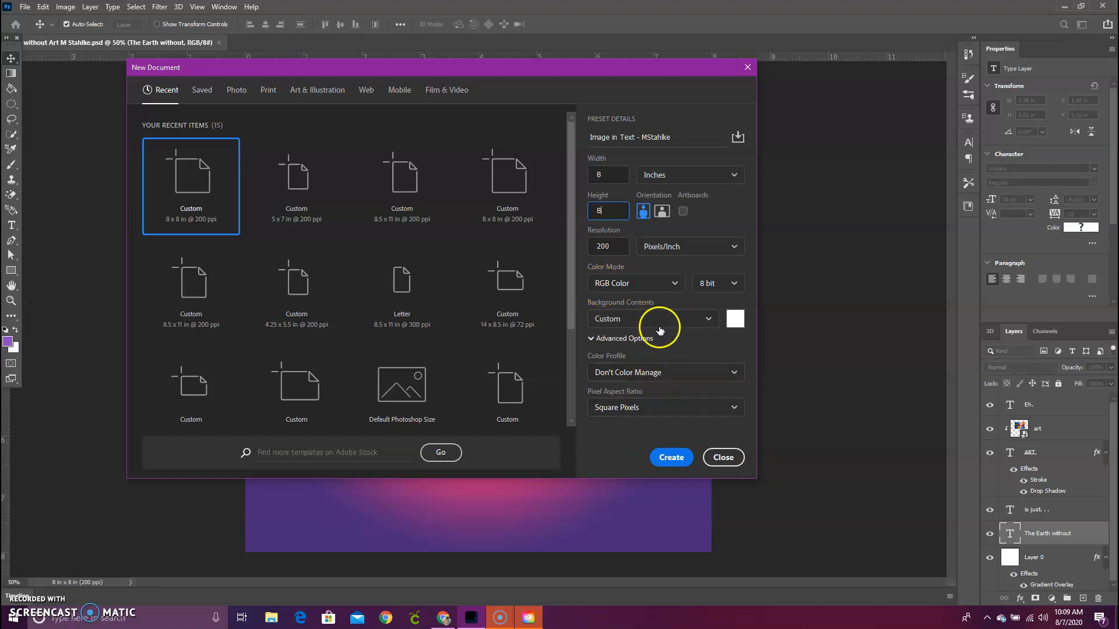
click(672, 458)
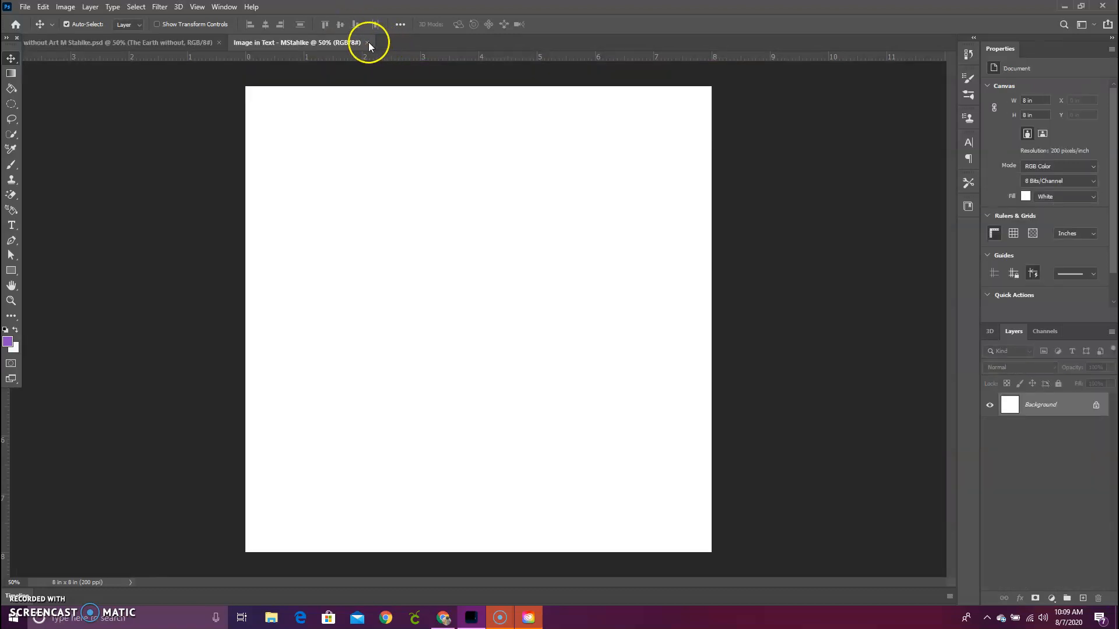
click(220, 42)
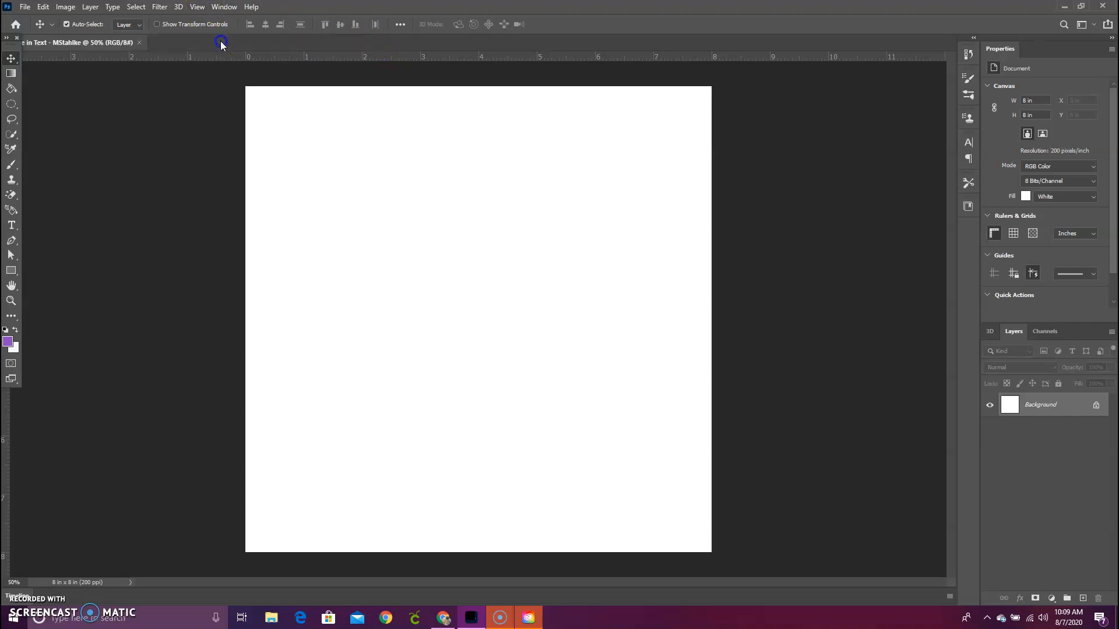
click(709, 353)
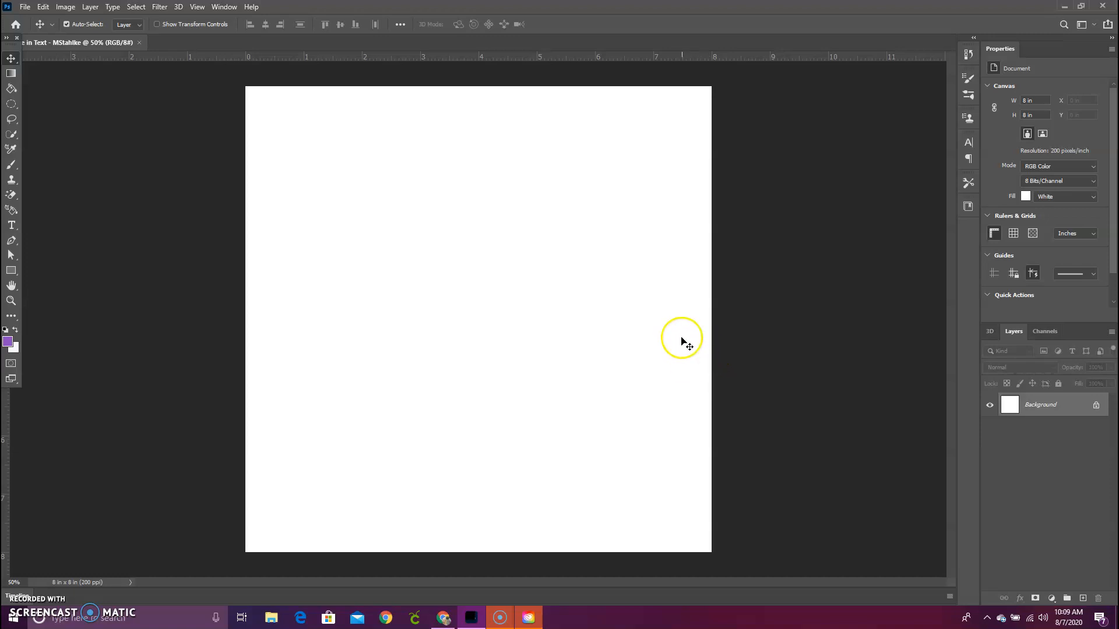
Add a horizontal text layer reading "ART" above the middle of the blank canvas.
click(11, 229)
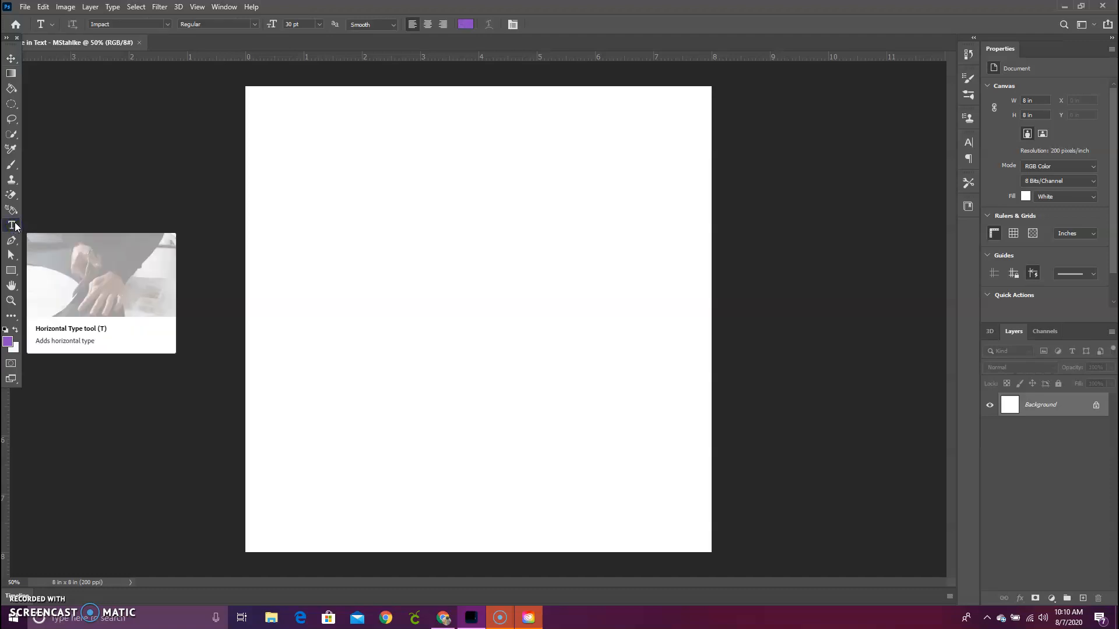
click(434, 278)
drag(443, 269, 550, 269)
key(BackSpace)
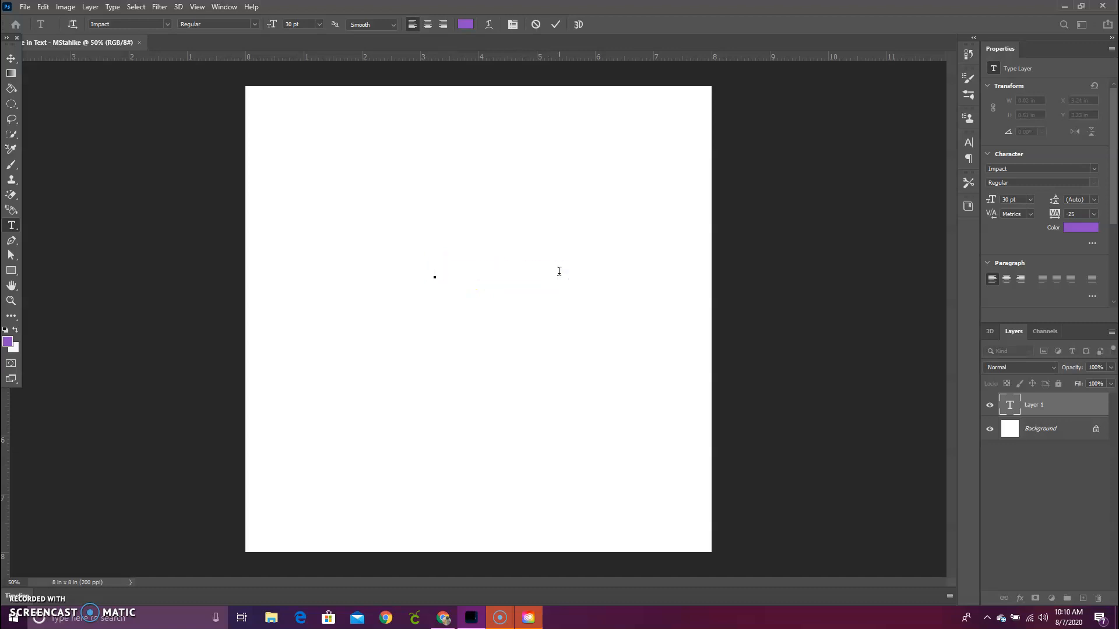
text(a)
key(BackSpace)
text(ART)
Select the word ART and choose Impact as its font.
drag(446, 272, 461, 274)
double_click(460, 271)
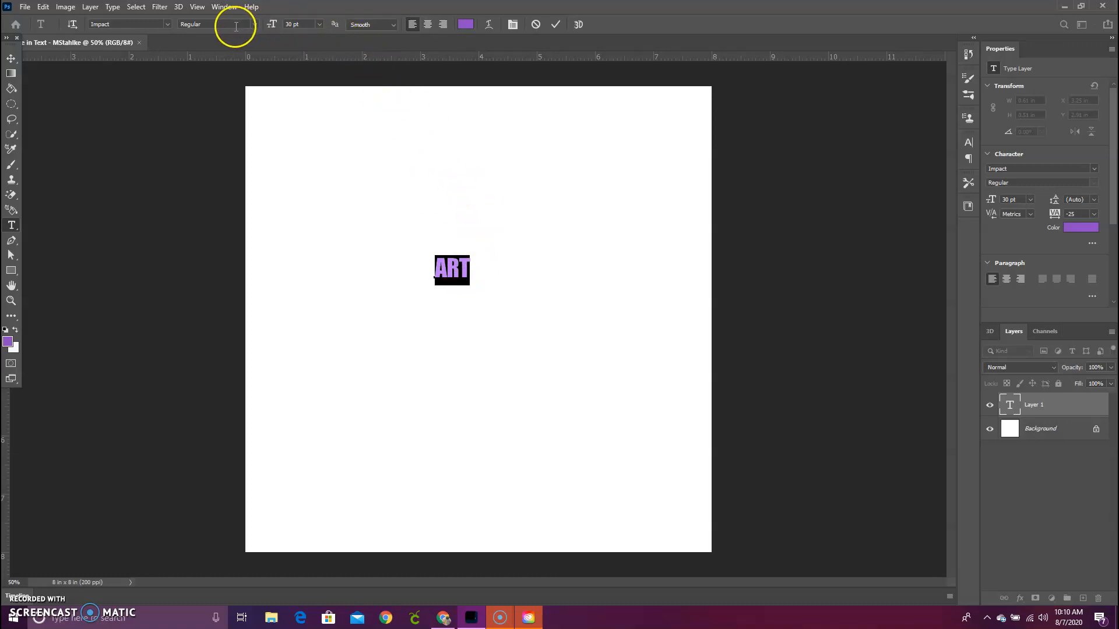
click(169, 25)
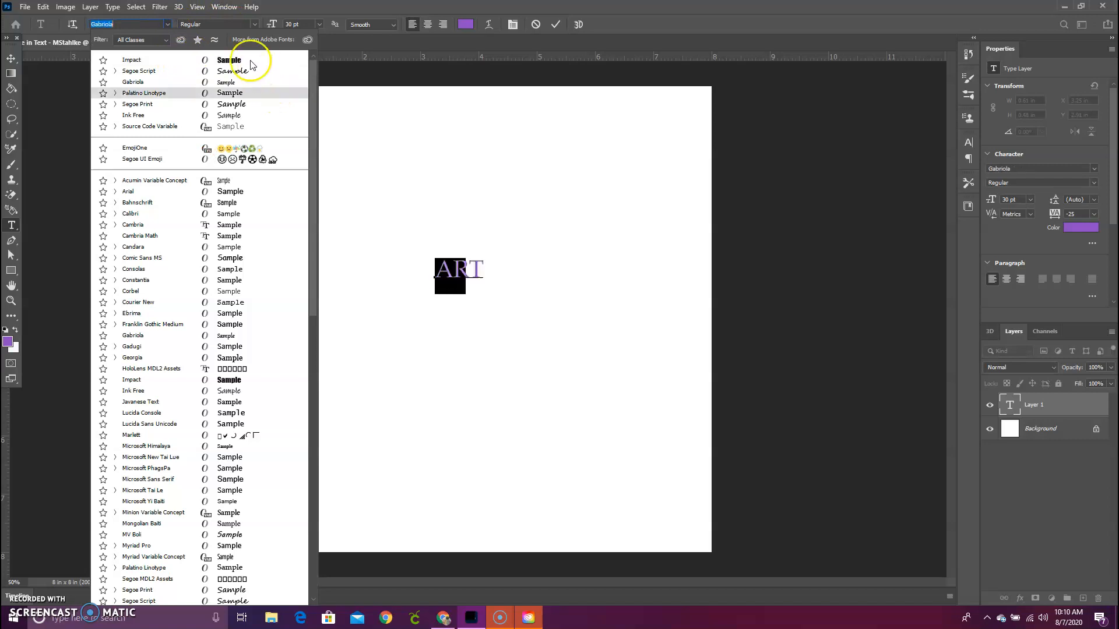
click(235, 383)
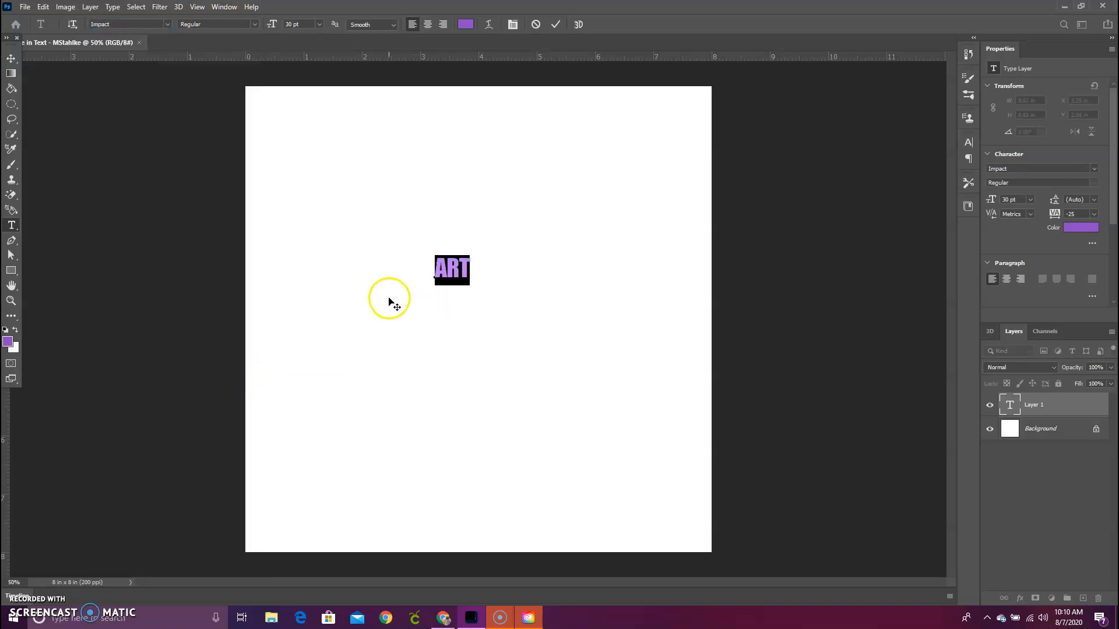
Set the ART text to 200 pt, commit it, and move it to about X 1.97 in, Y 1.85 in.
click(295, 27)
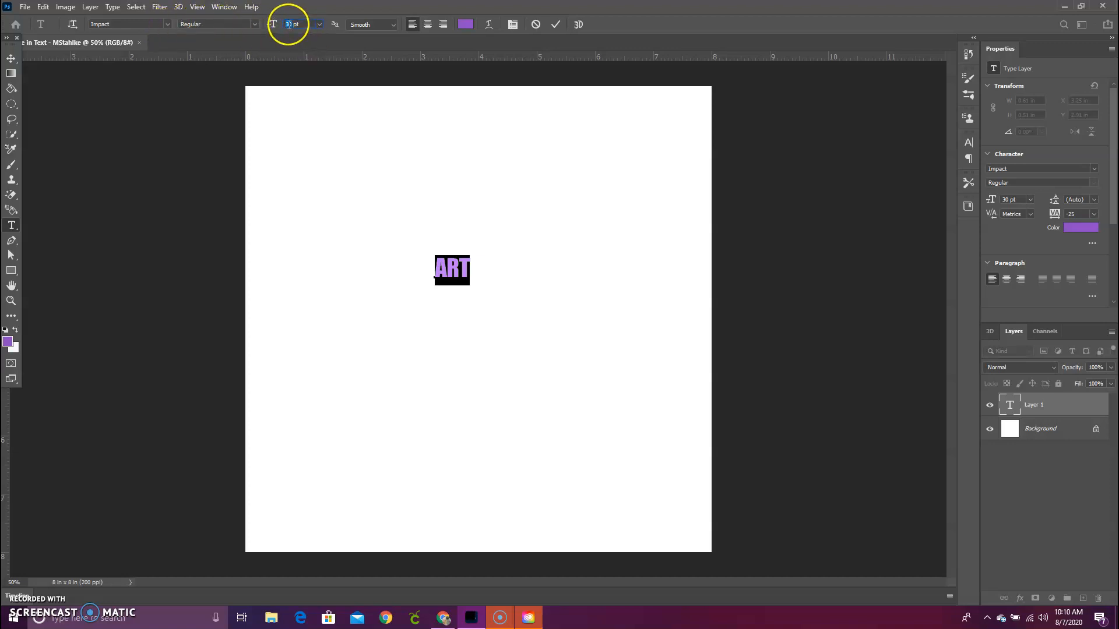
text(200)
key(Return)
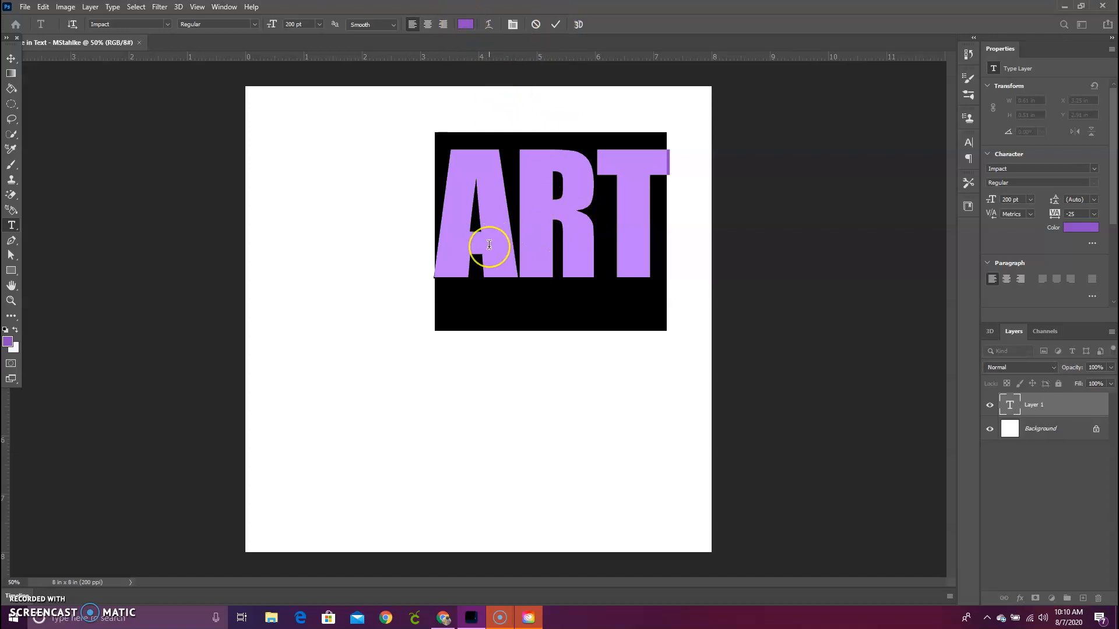
click(563, 25)
click(556, 27)
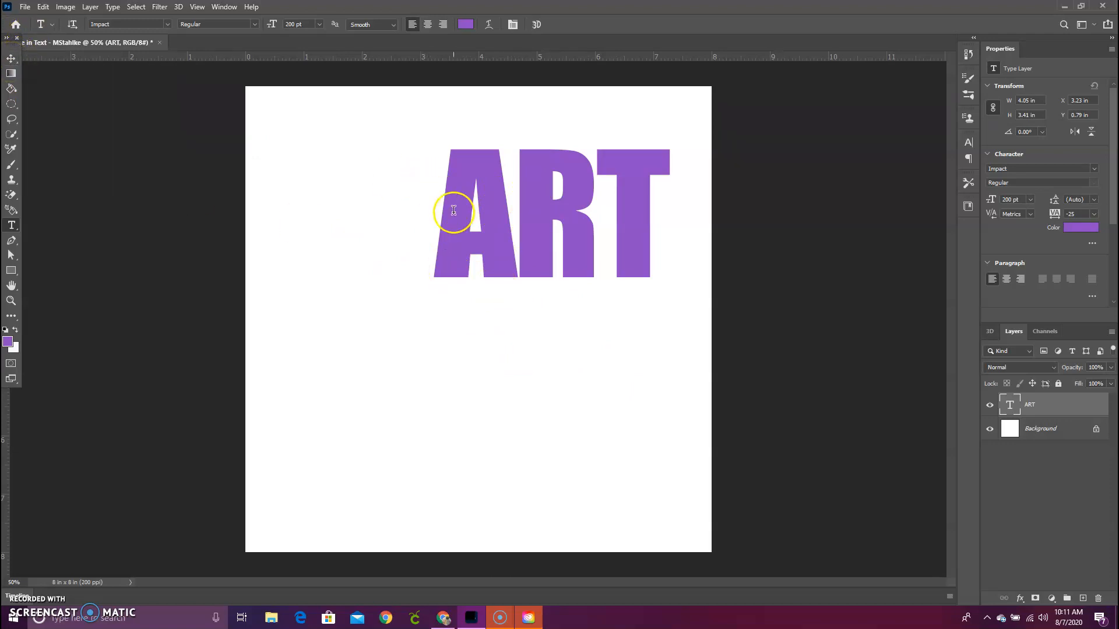
click(11, 58)
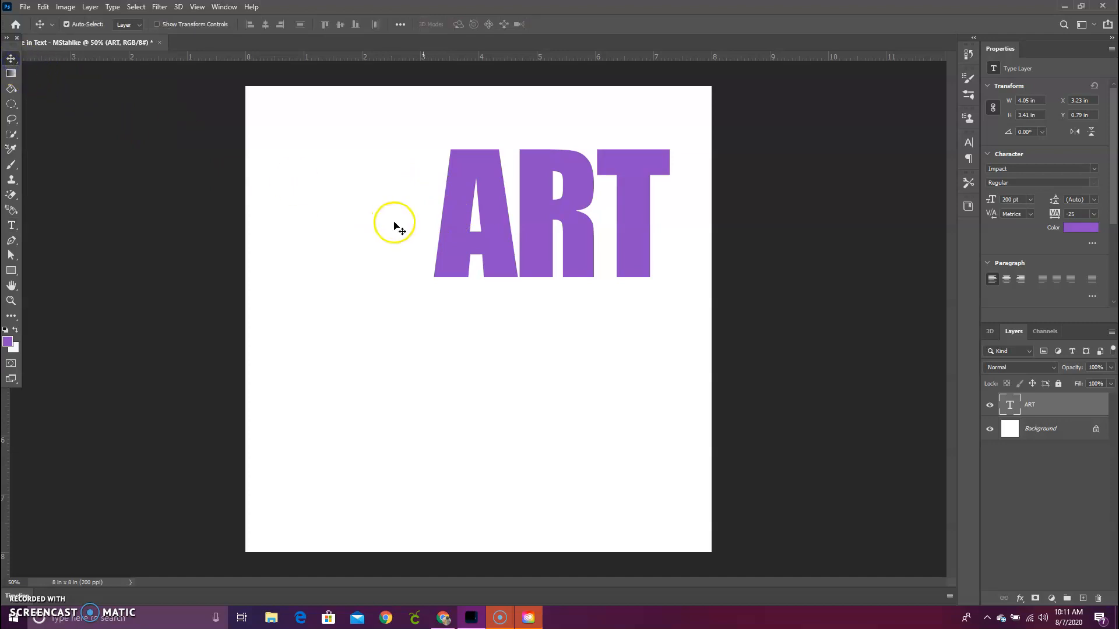
drag(450, 232, 377, 299)
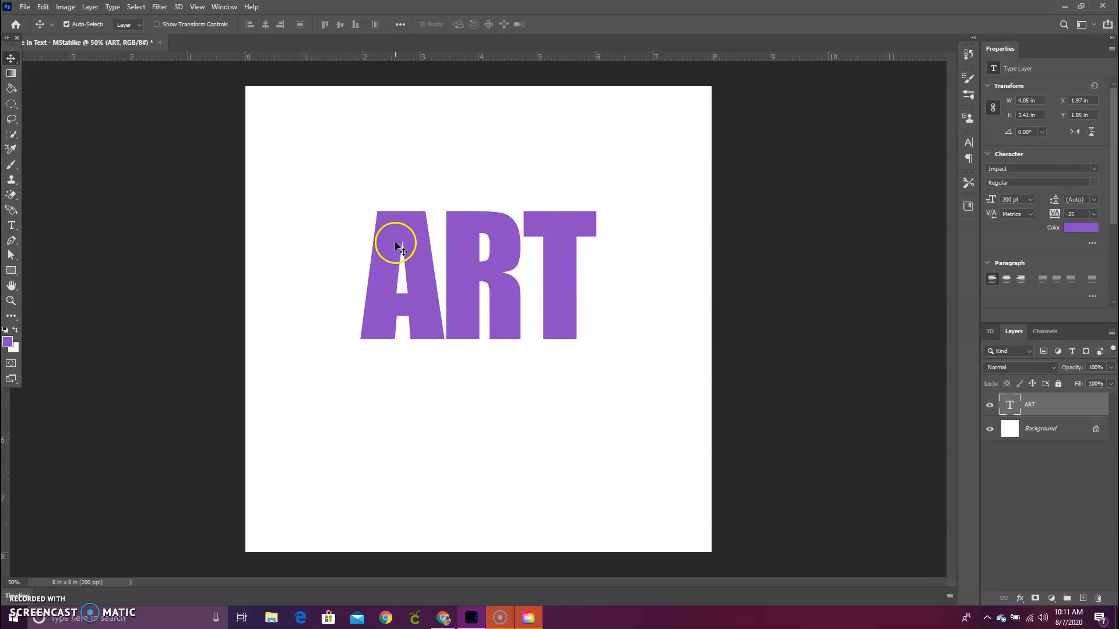
Place the art image from the Image in Text folder as an embedded file above the ART text.
click(25, 8)
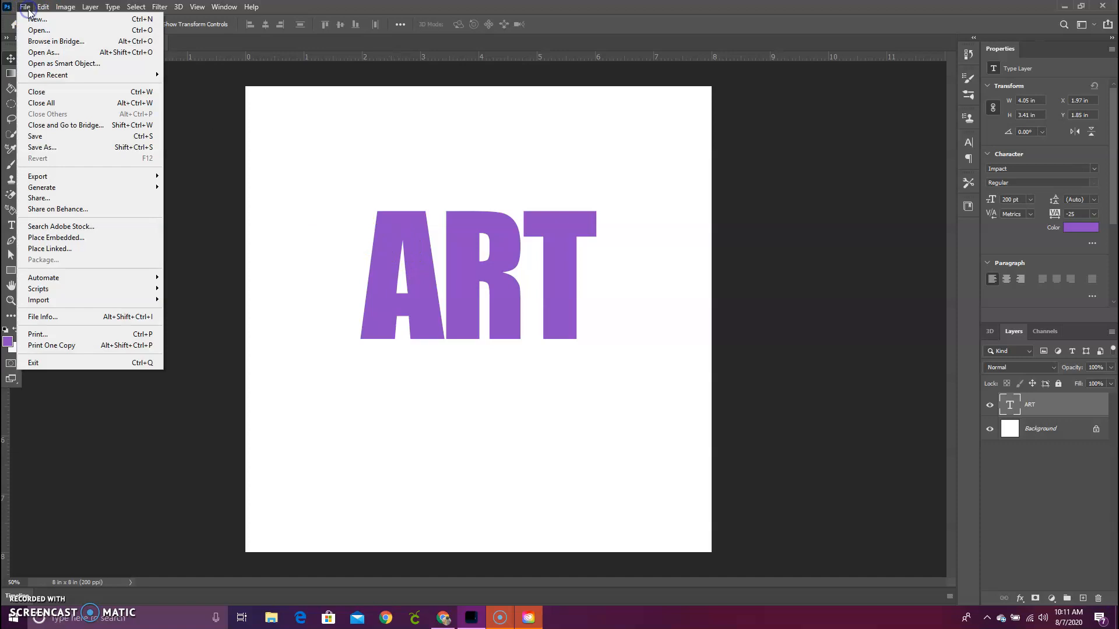
click(95, 244)
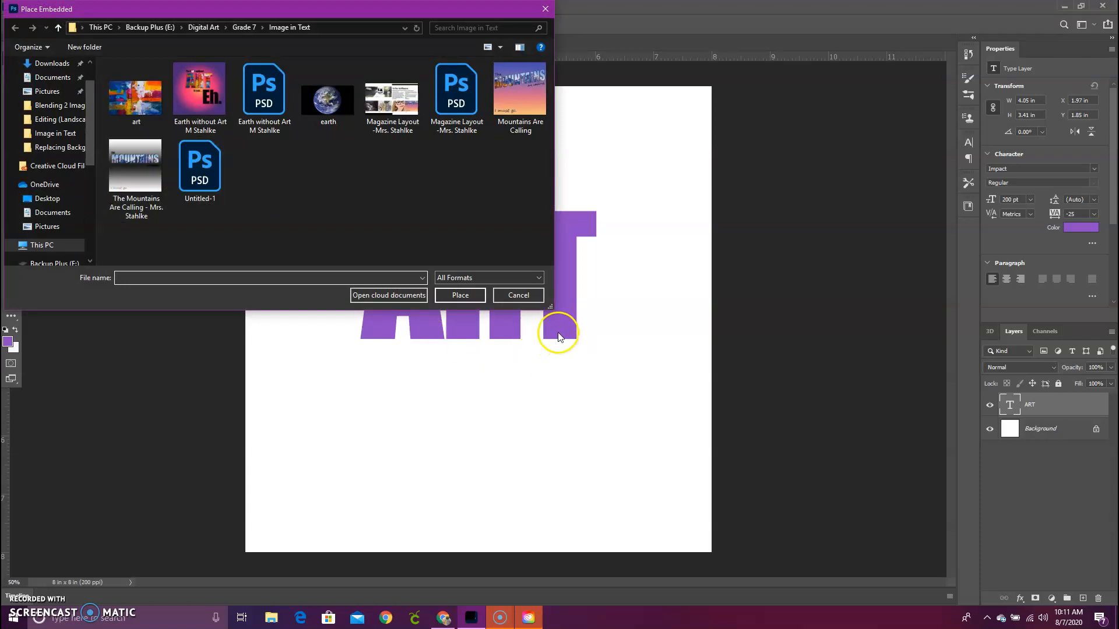
click(136, 105)
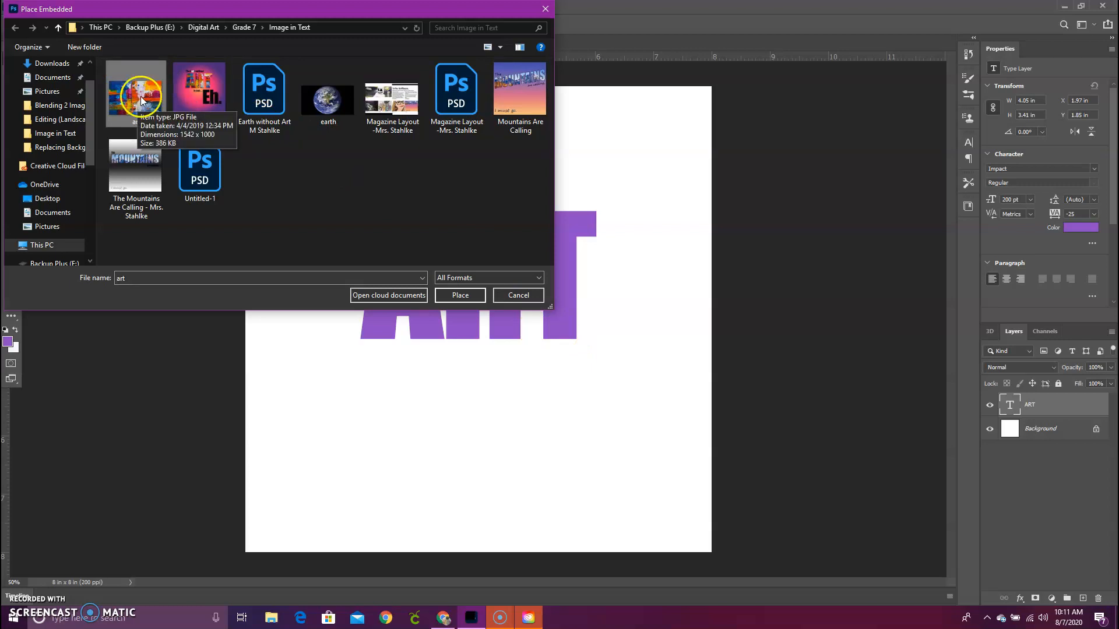
double_click(141, 96)
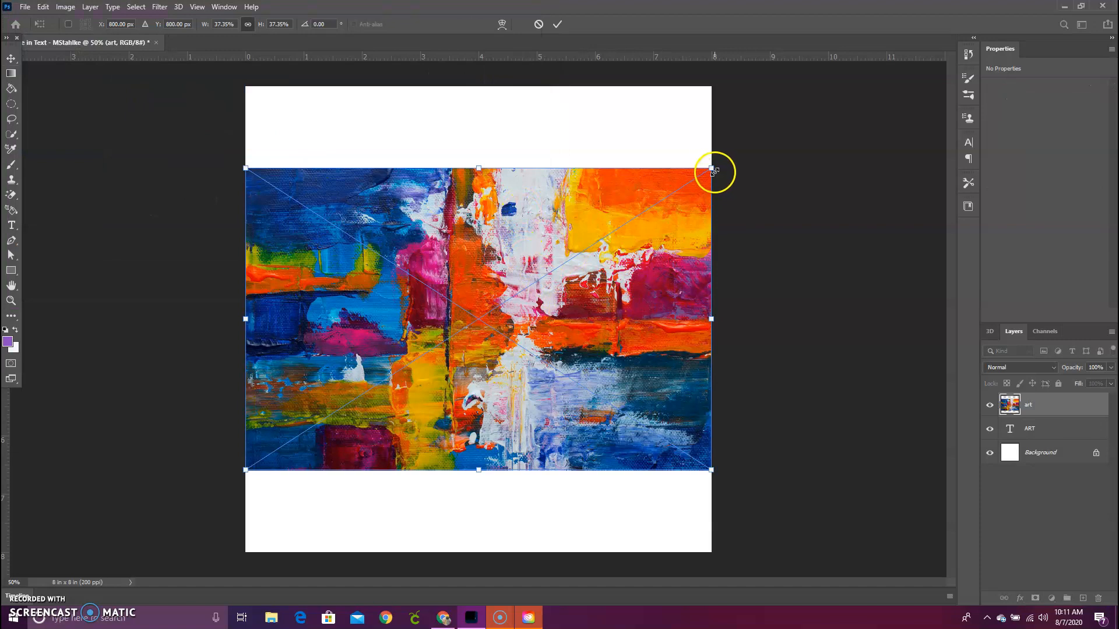
Scale the placed image to about 20.5% and position it to cover the ART text, then commit the placement.
drag(713, 170, 552, 281)
drag(484, 392, 563, 278)
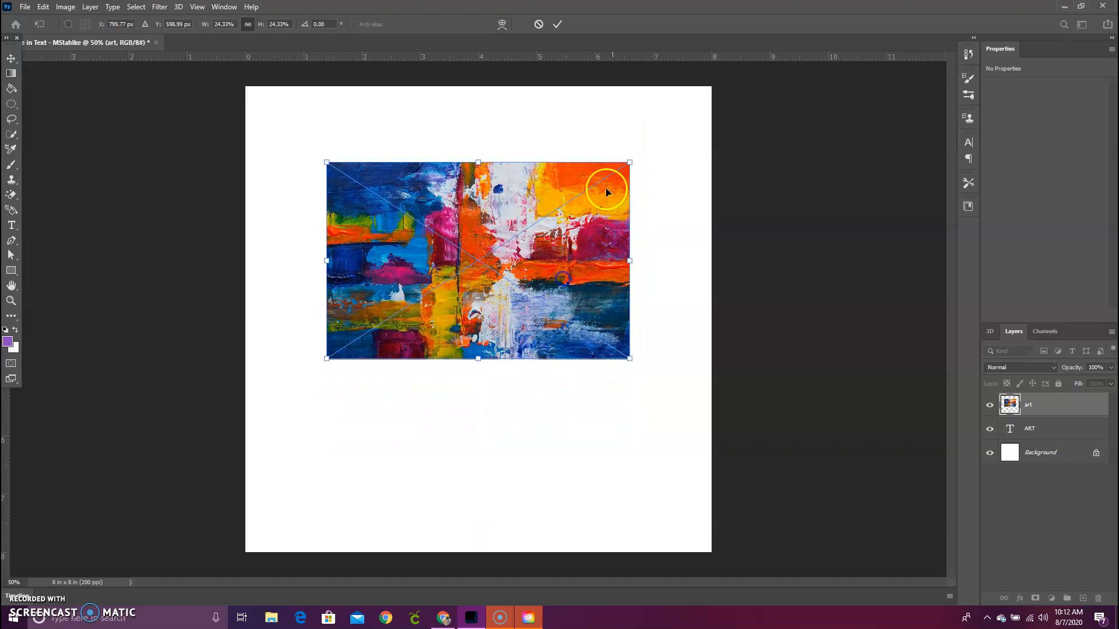
drag(630, 162, 596, 218)
drag(524, 245, 538, 251)
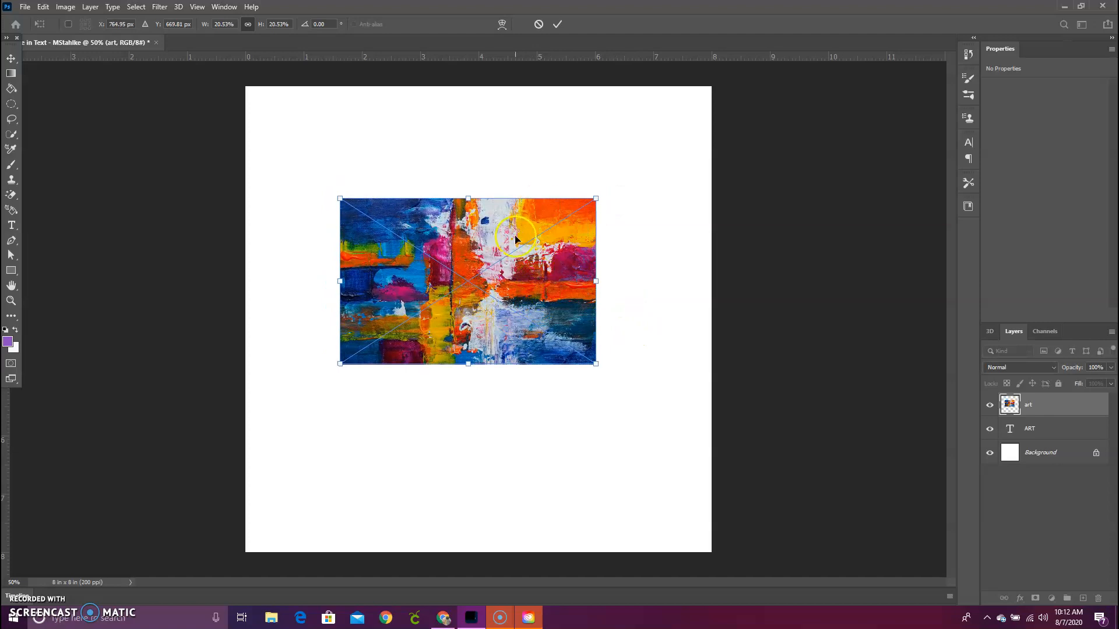
mouse_move(472, 240)
mouse_down()
mouse_move(463, 260)
mouse_move(477, 277)
mouse_move(483, 240)
mouse_up()
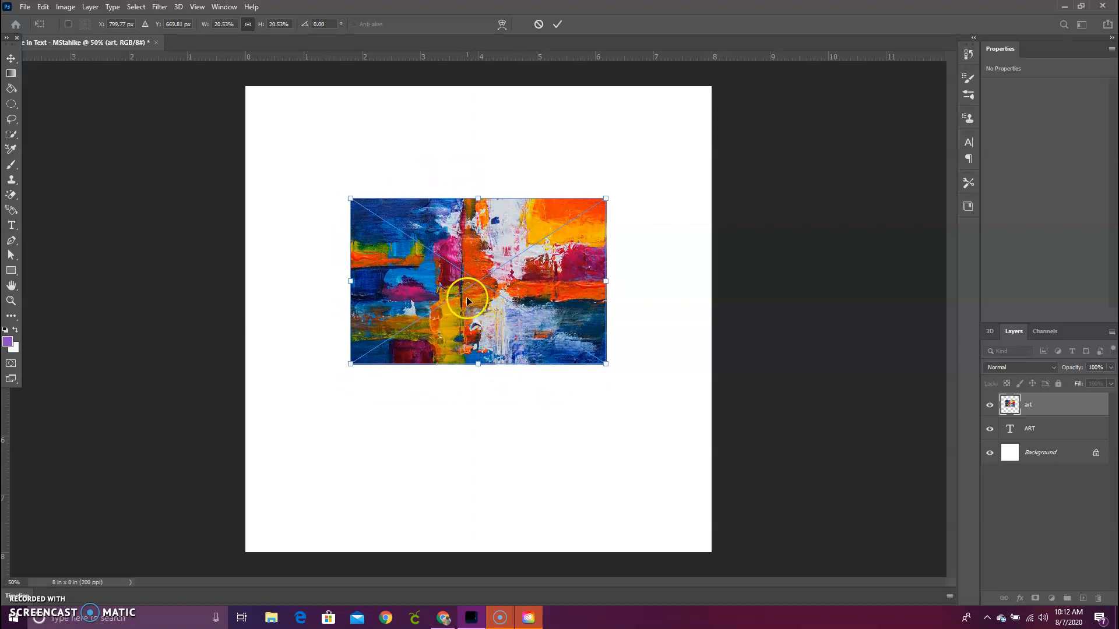
click(557, 25)
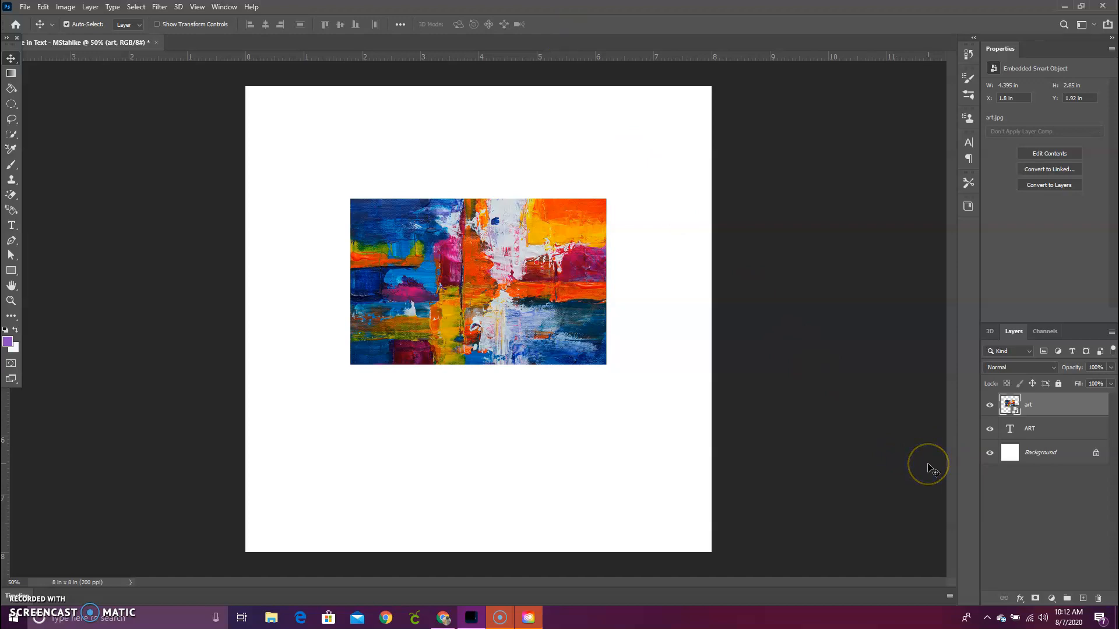
Clip the art image layer to the ART text with a clipping mask and shift the image up about 0.25 in.
right_click(1028, 407)
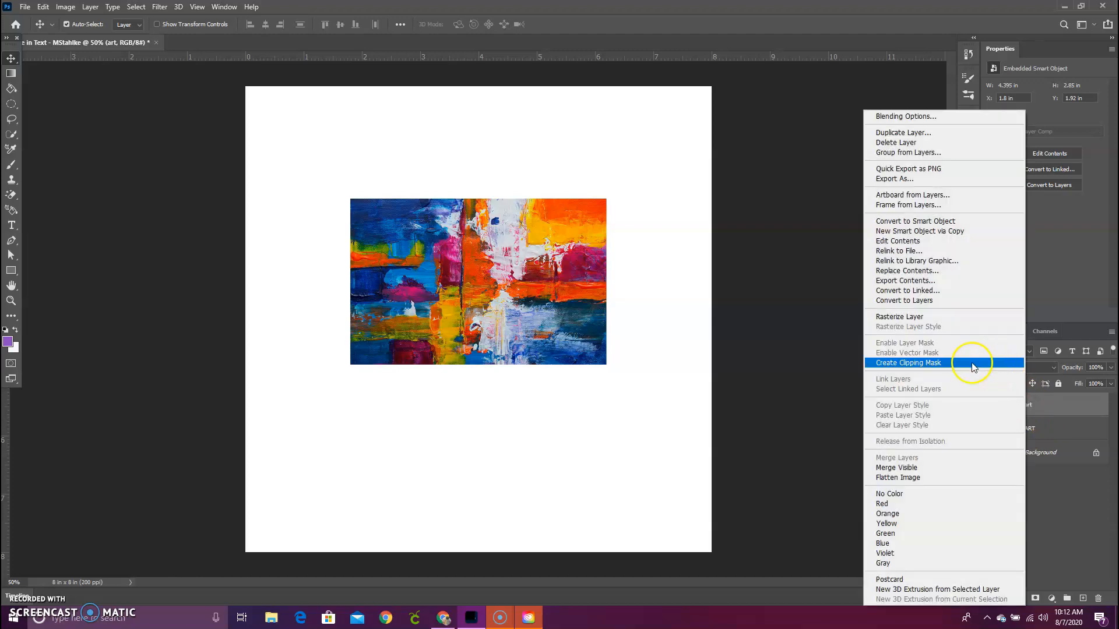
click(888, 363)
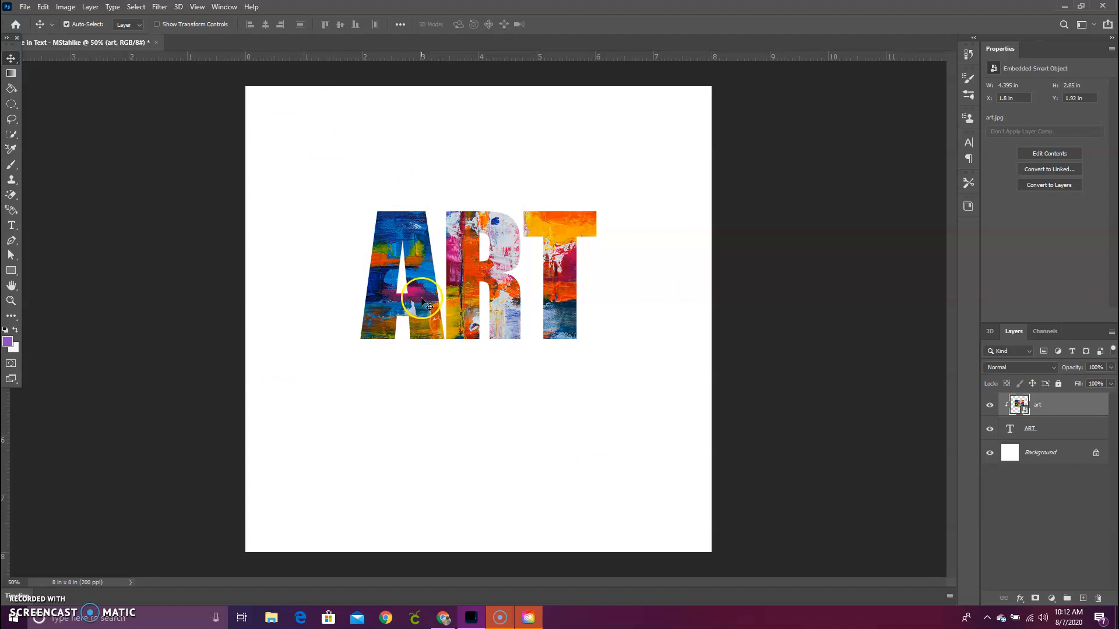
mouse_move(416, 243)
mouse_down()
mouse_move(416, 254)
mouse_move(409, 215)
mouse_move(414, 229)
mouse_up()
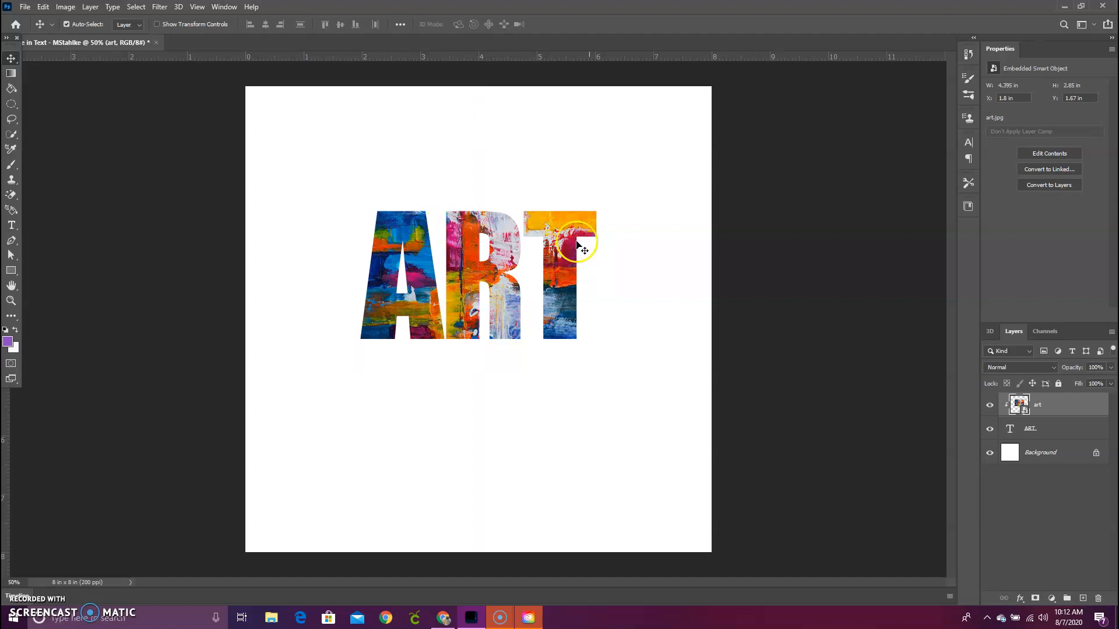
Open the layer style settings of the ART text layer.
click(900, 341)
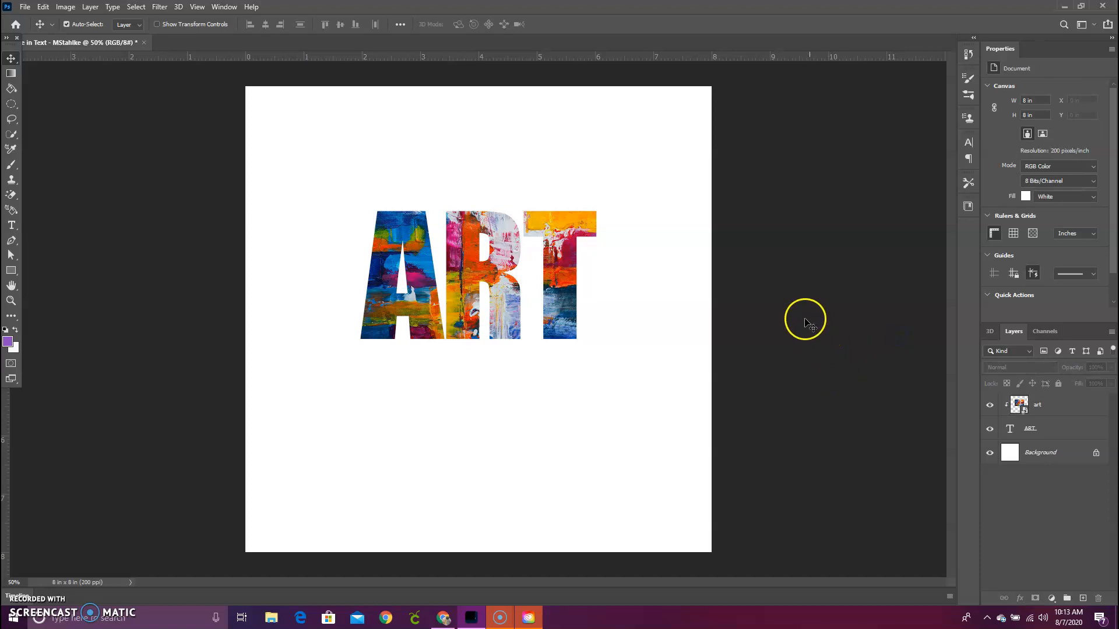
click(810, 344)
click(1048, 436)
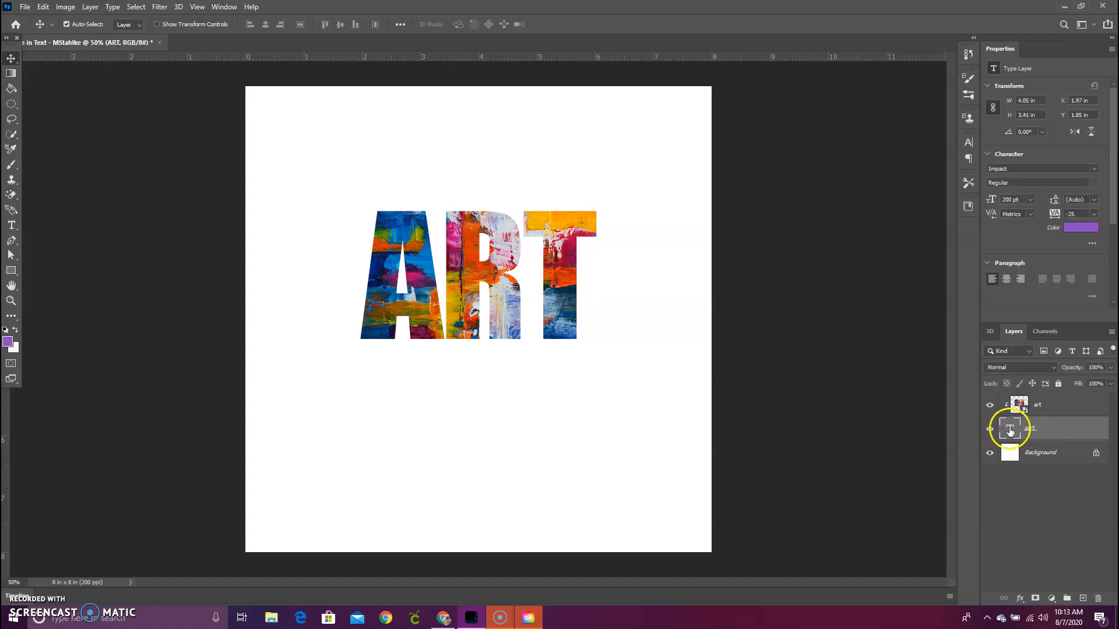
double_click(1010, 429)
double_click(1049, 431)
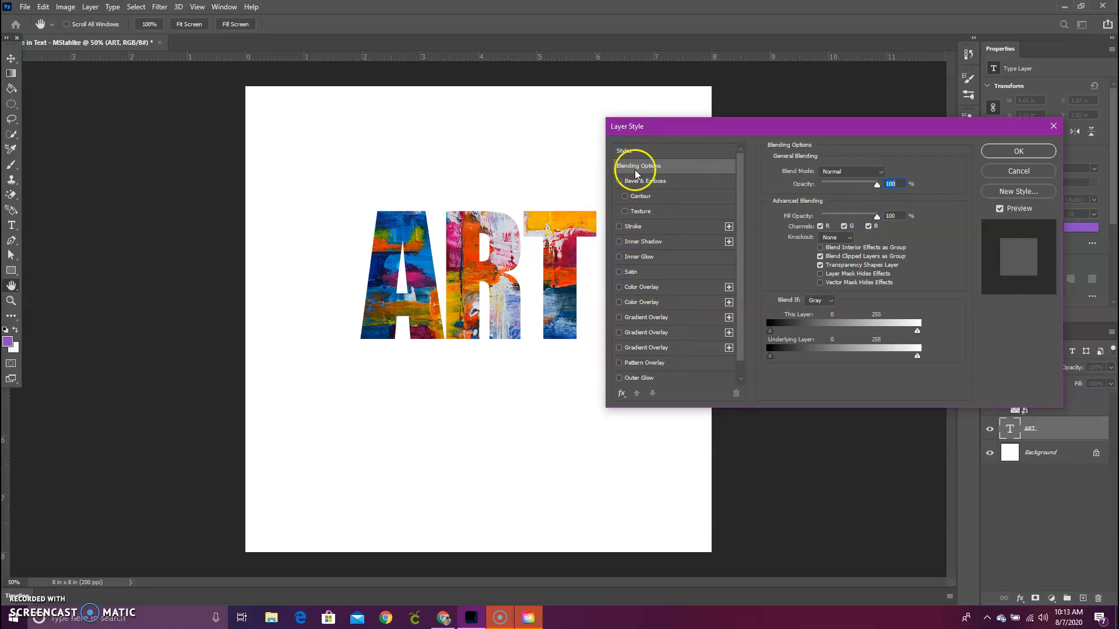
Add a Stroke effect to the ART text in dark blue, color #1e1773.
click(620, 227)
click(647, 234)
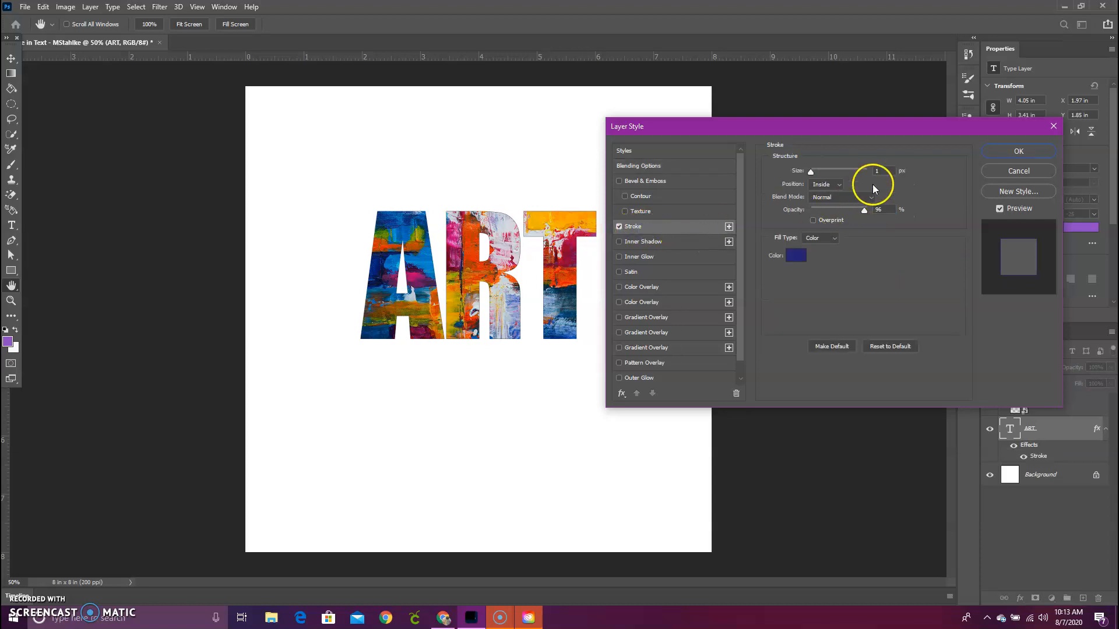
click(798, 256)
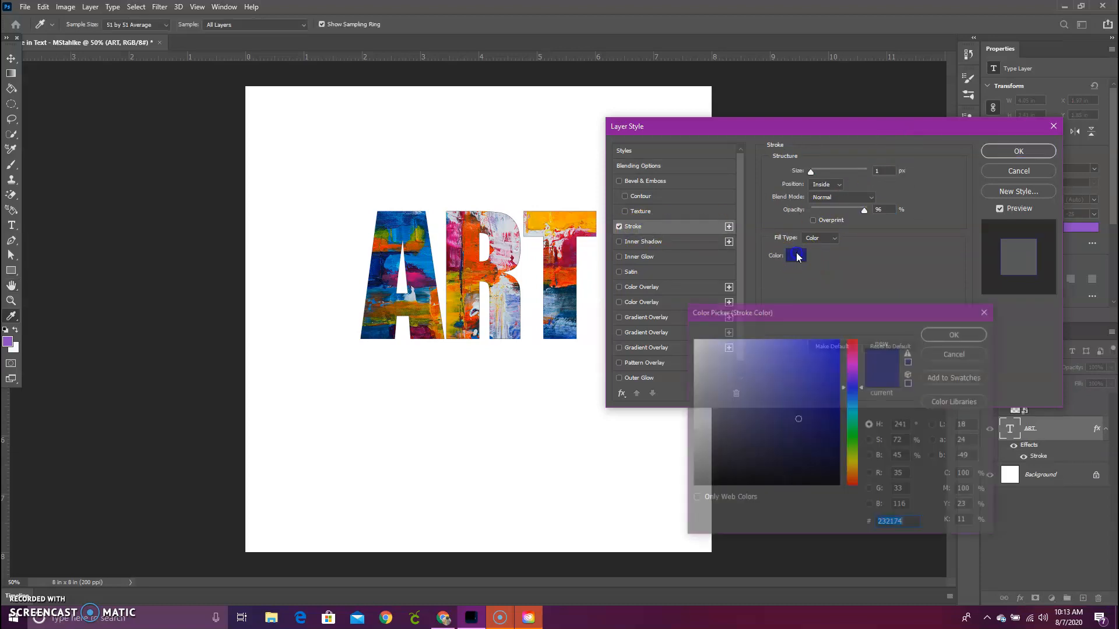
click(799, 412)
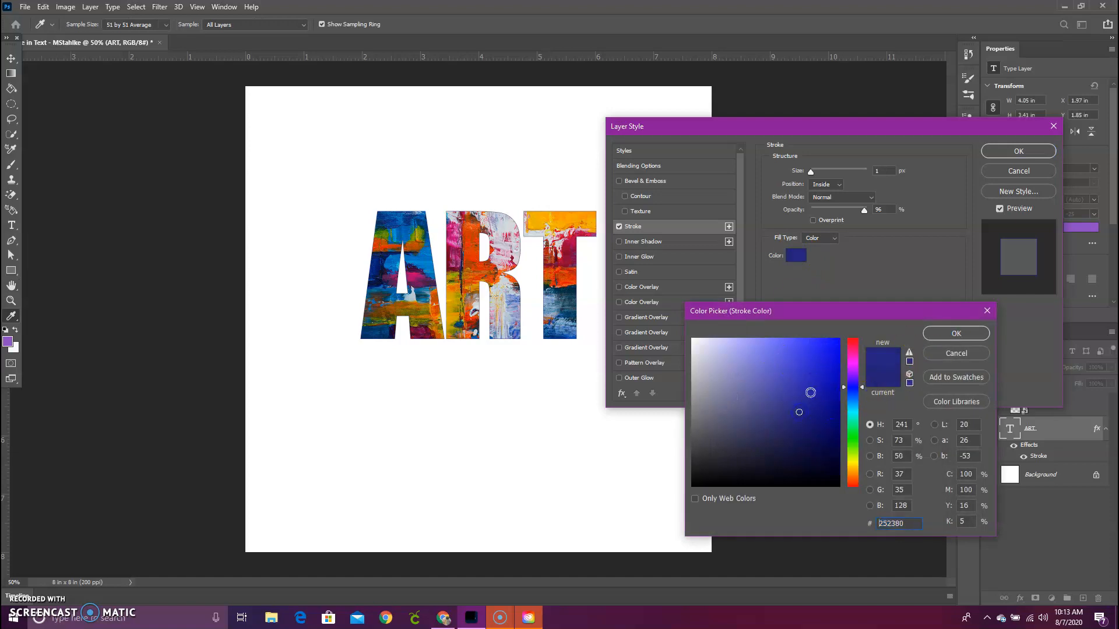
mouse_move(848, 378)
mouse_down()
mouse_move(846, 359)
mouse_move(845, 386)
mouse_up()
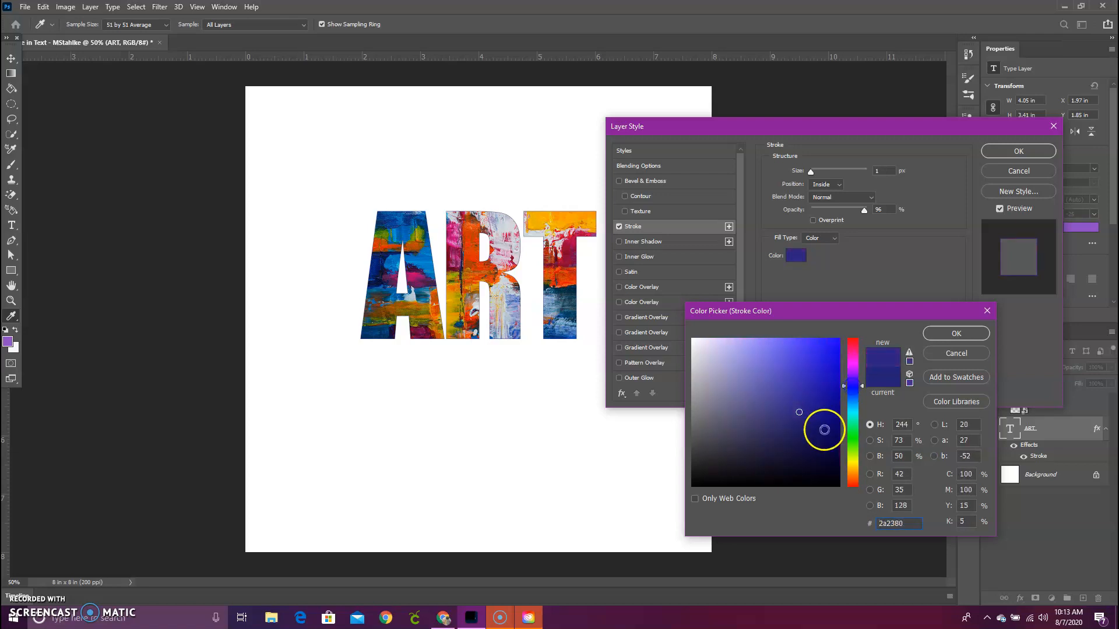
click(816, 412)
click(810, 420)
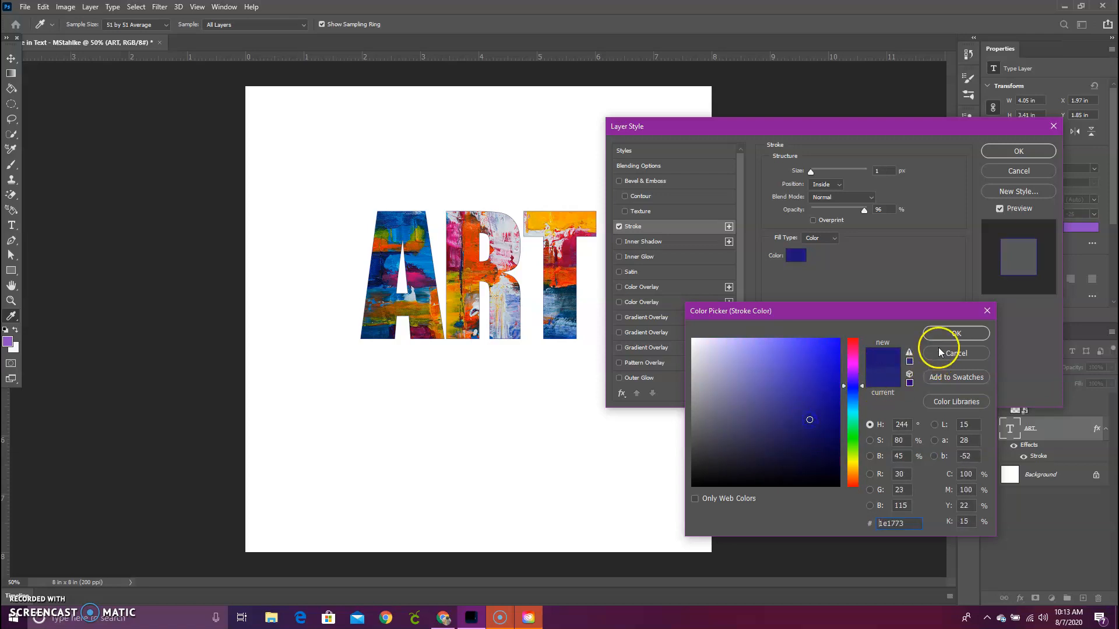
click(939, 336)
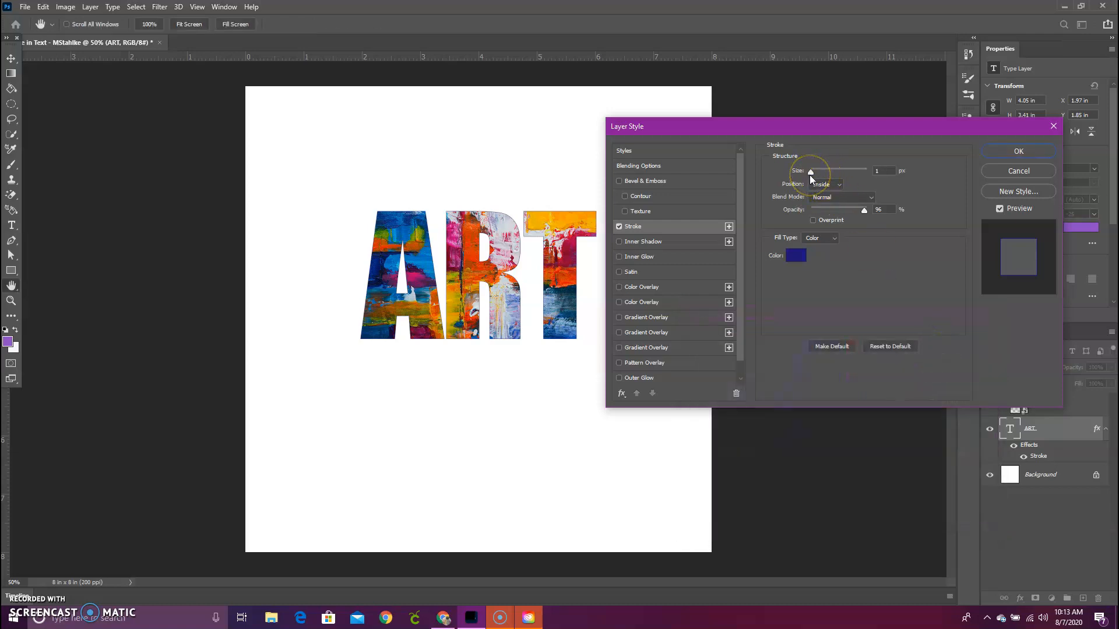
Try stroke sizes between 1 and 4 px at 100% opacity on the ART text, and switch the Stroke effect off.
mouse_move(811, 176)
mouse_down()
mouse_move(828, 175)
mouse_move(814, 176)
mouse_up()
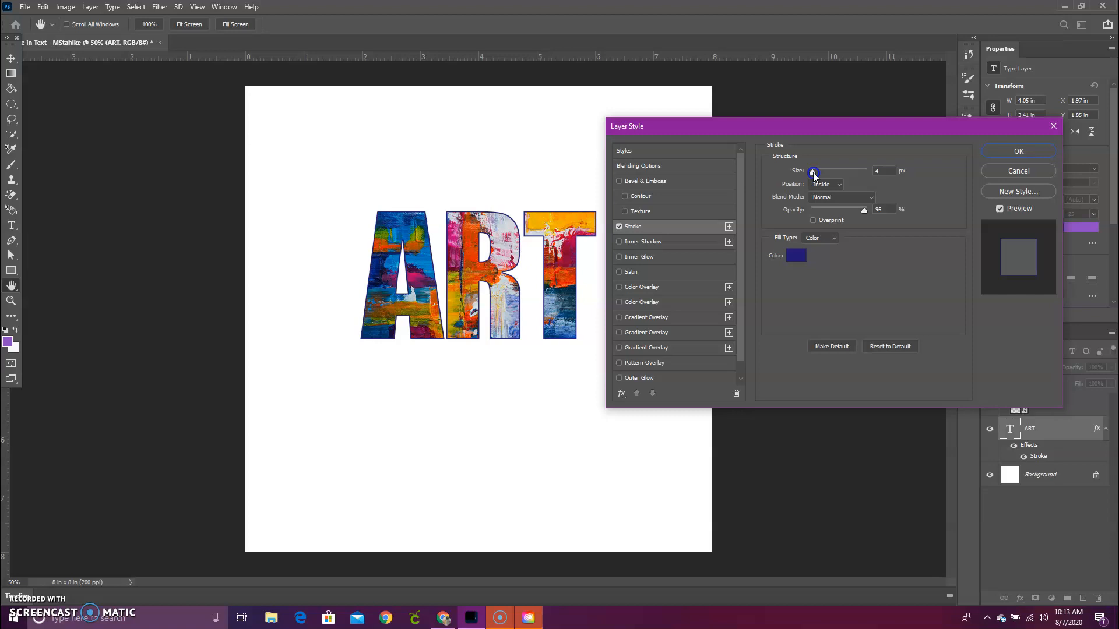
mouse_move(814, 176)
mouse_down()
mouse_move(850, 176)
mouse_move(809, 174)
mouse_up()
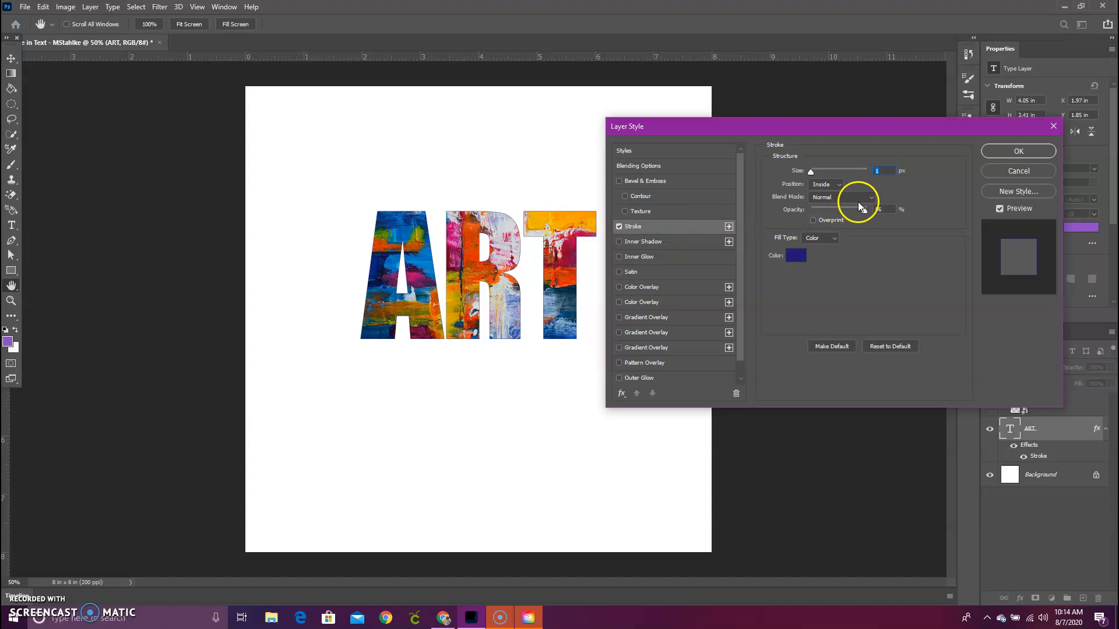
drag(812, 176, 815, 173)
mouse_move(865, 215)
mouse_down()
mouse_move(816, 215)
mouse_move(877, 215)
mouse_up()
drag(816, 174, 811, 172)
scroll(673, 290, down, 1)
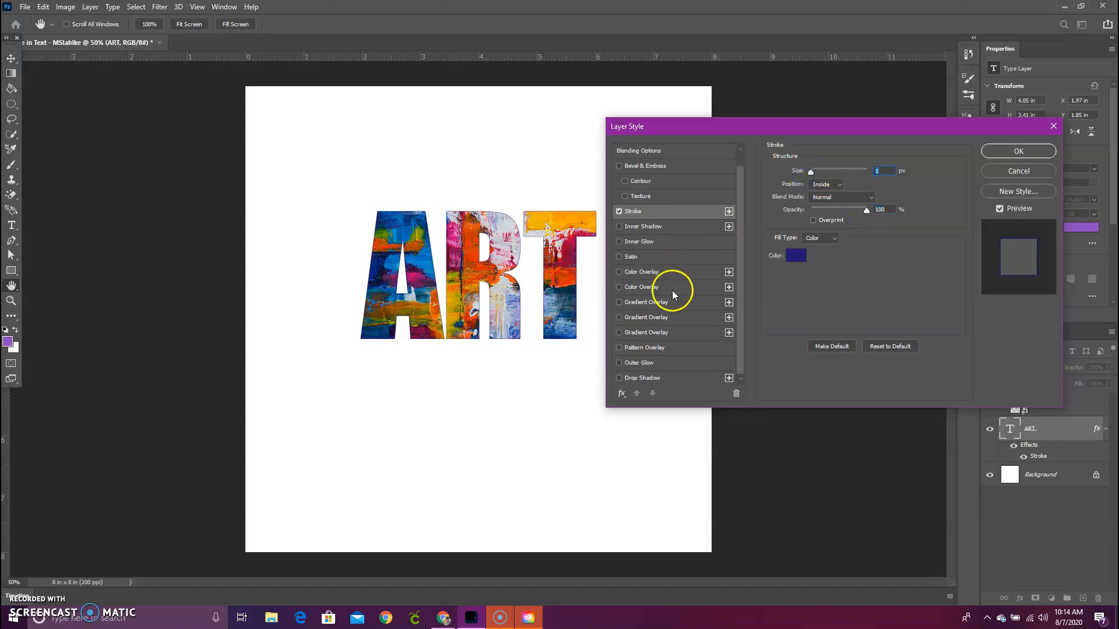
click(620, 211)
Add a Drop Shadow effect to the ART text and set its color to light orange, #f6b043.
scroll(646, 233, down, 1)
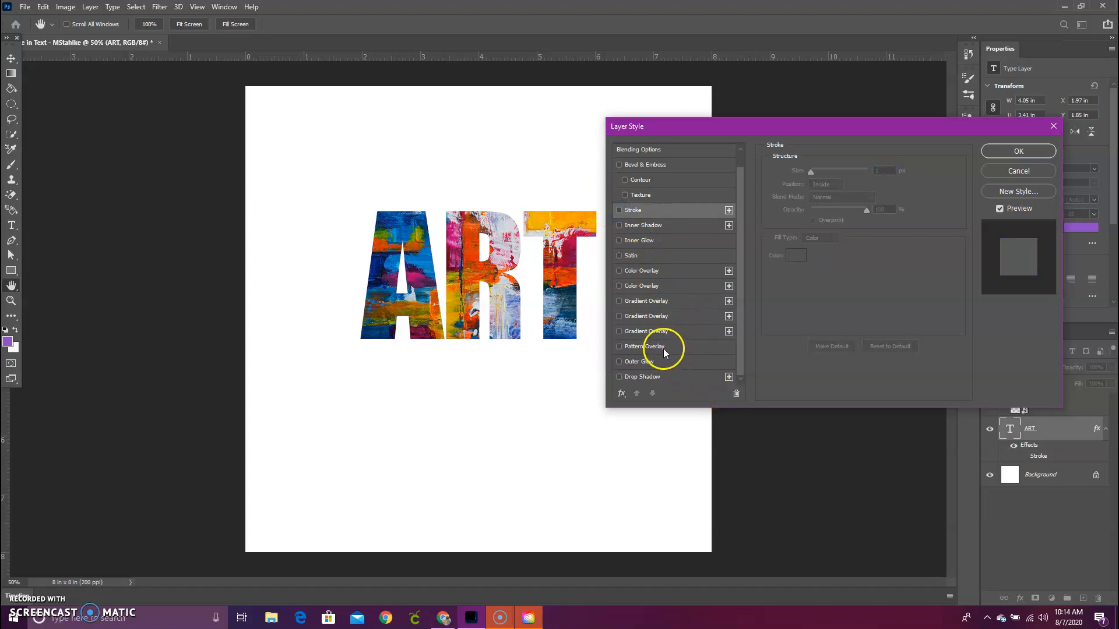
click(635, 378)
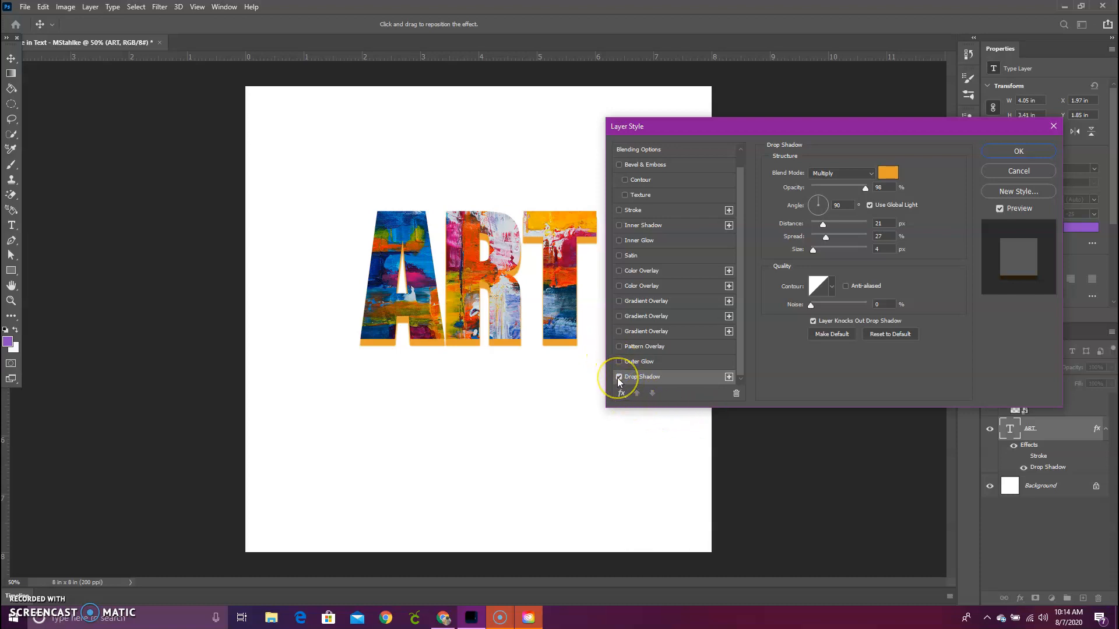
click(700, 380)
click(888, 172)
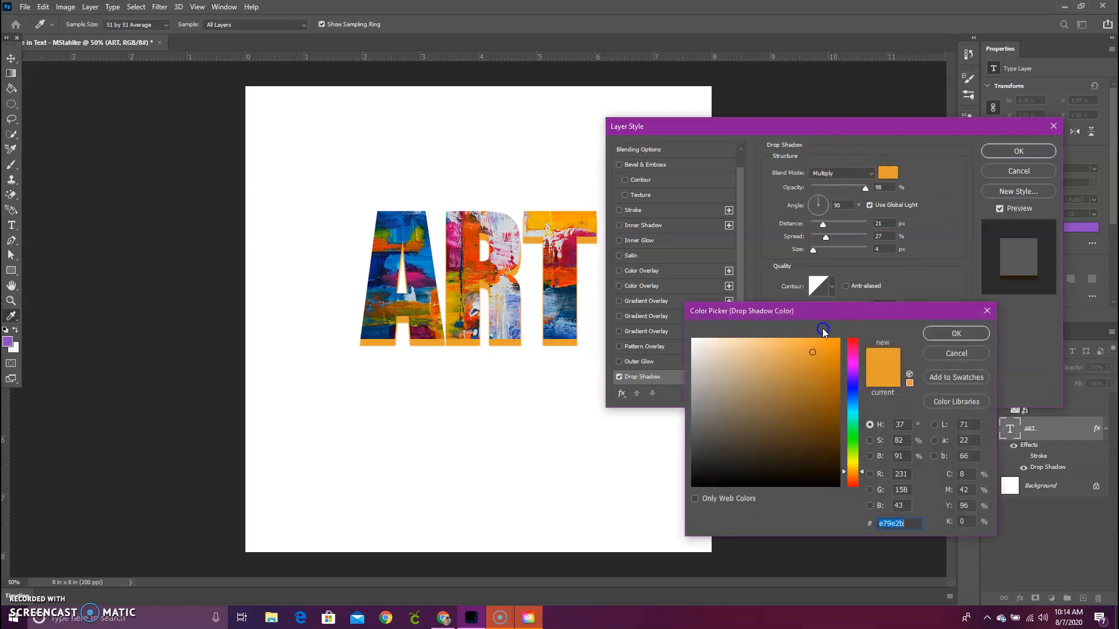
click(696, 484)
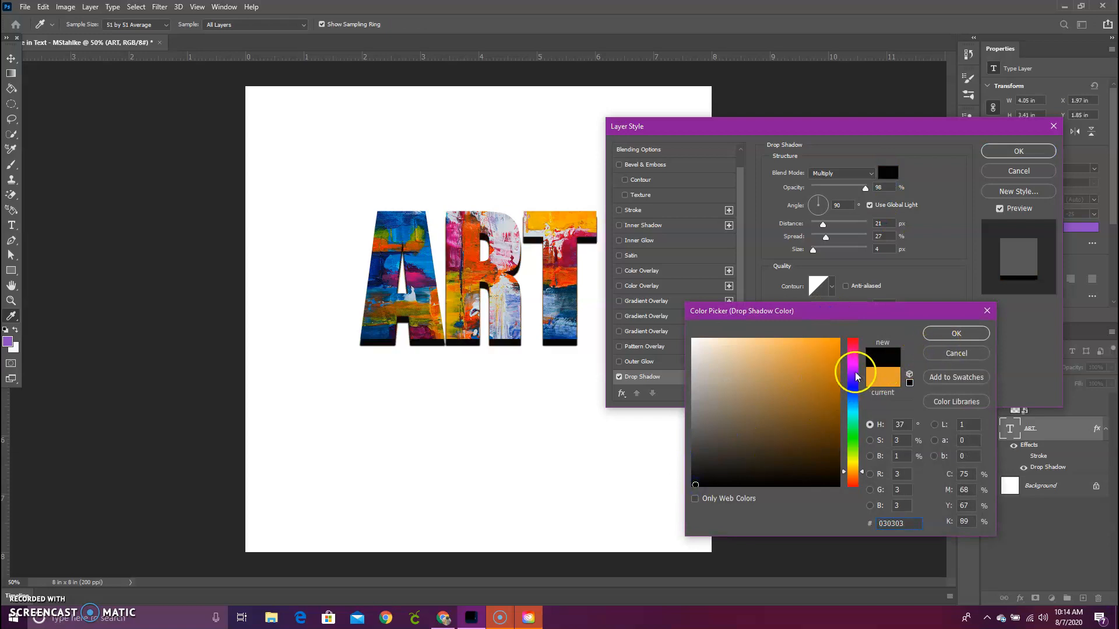
click(819, 362)
mouse_move(820, 362)
mouse_down()
mouse_move(802, 365)
mouse_move(804, 383)
mouse_up()
click(819, 366)
click(799, 345)
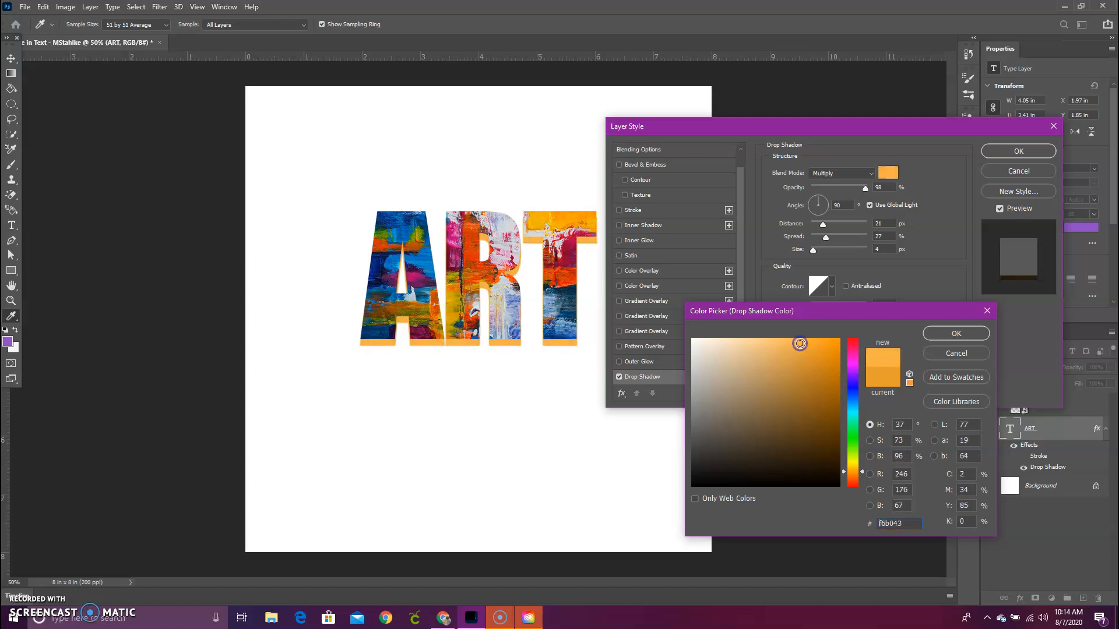
click(942, 334)
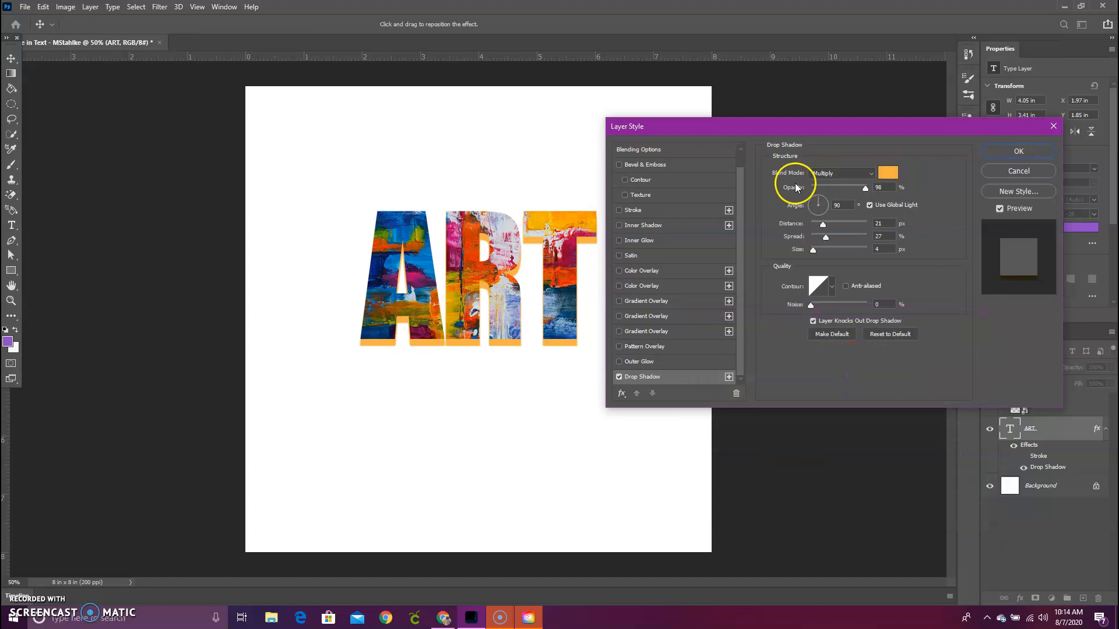
Set the ART text's drop shadow to 100% opacity and an angle of -37°.
mouse_move(868, 190)
mouse_down()
mouse_move(817, 192)
mouse_move(885, 196)
mouse_up()
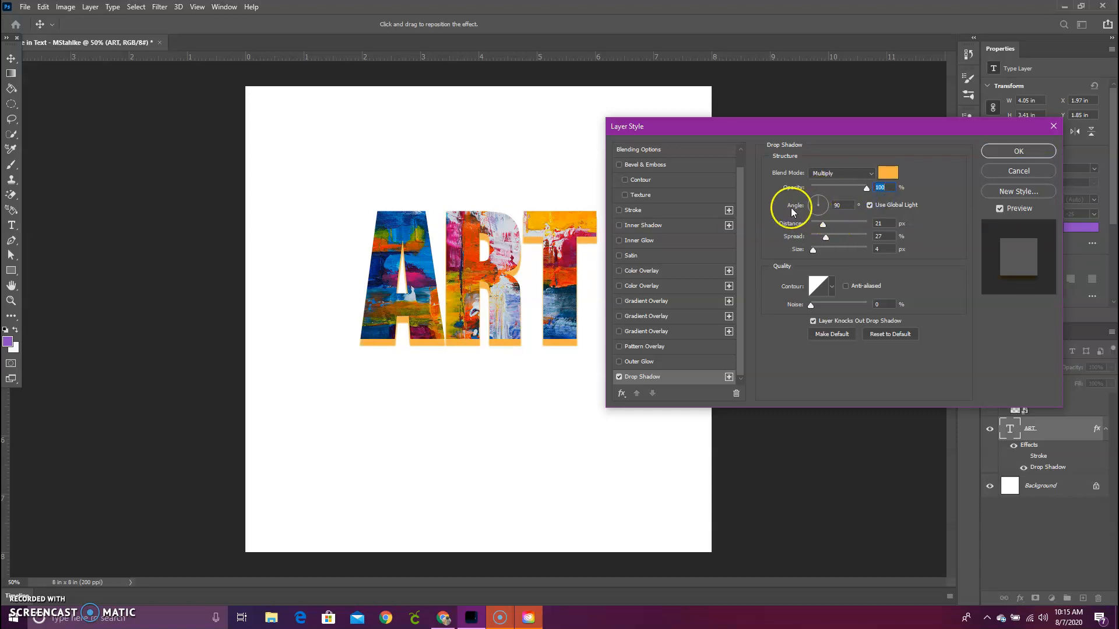
click(815, 205)
drag(816, 216, 821, 216)
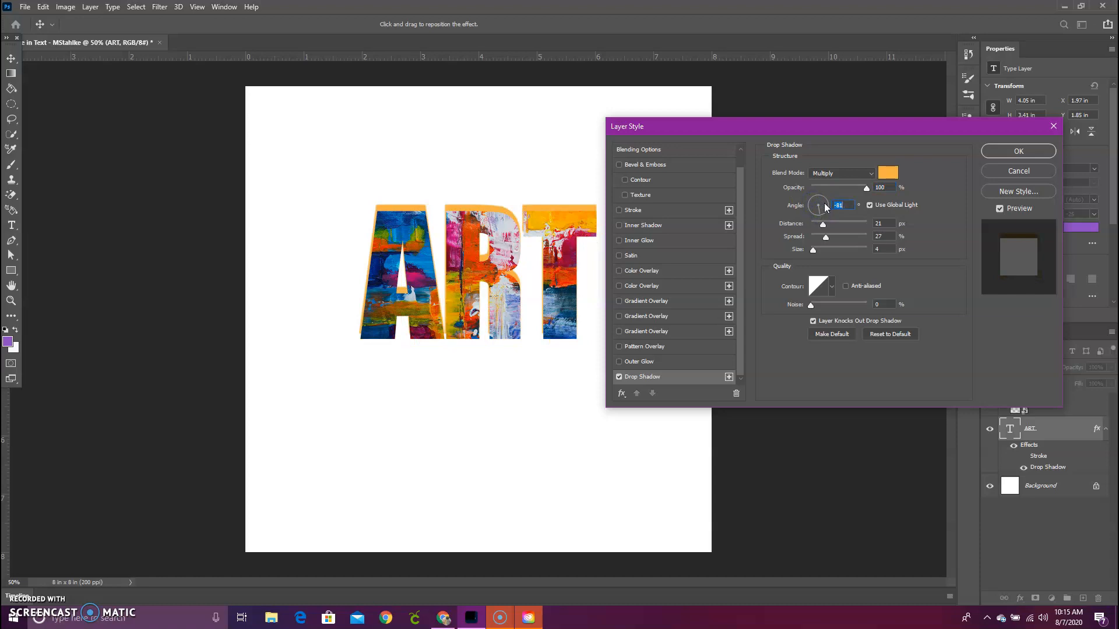
click(824, 204)
click(810, 205)
click(823, 198)
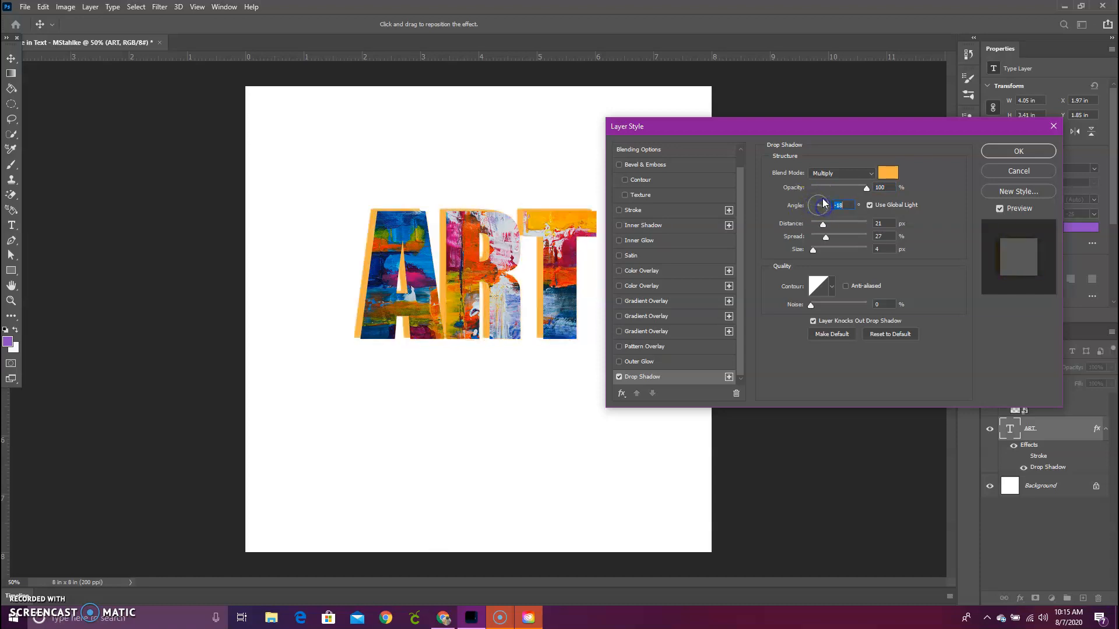
click(825, 209)
click(823, 215)
click(827, 211)
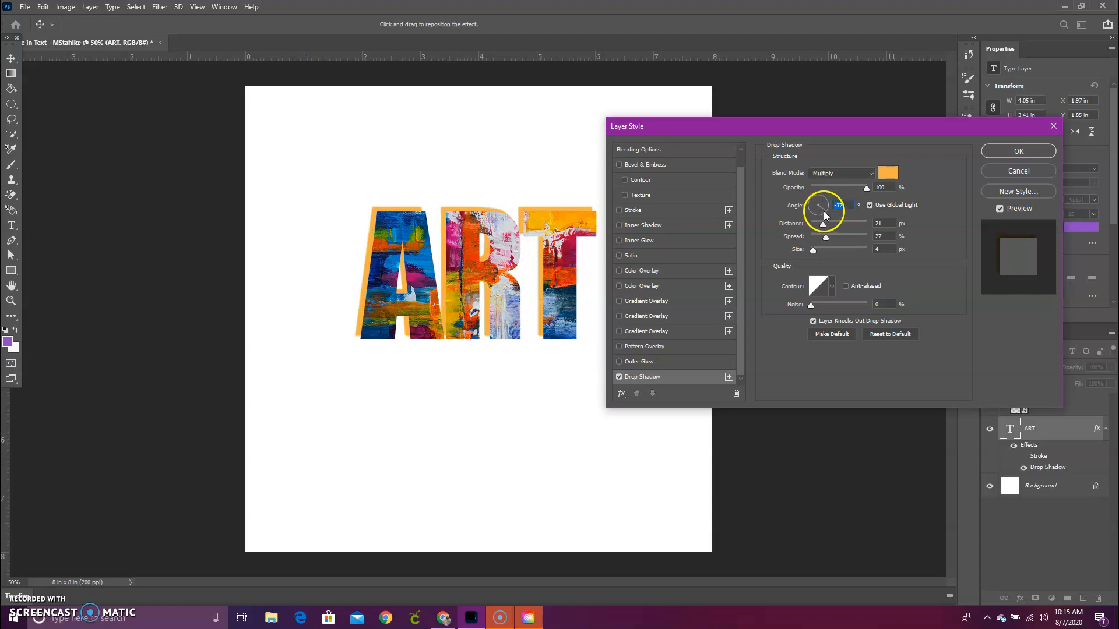
Set the drop shadow's distance to 22 px and spread to 28%, and apply the layer style without a stroke.
drag(825, 229, 816, 257)
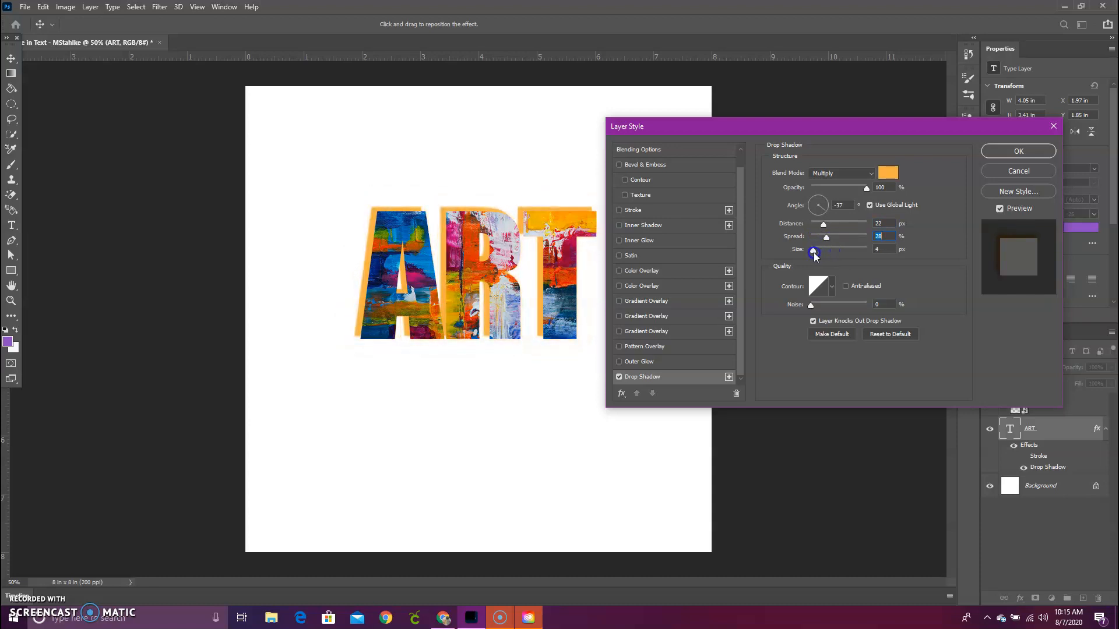
click(814, 253)
scroll(621, 379, up, 1)
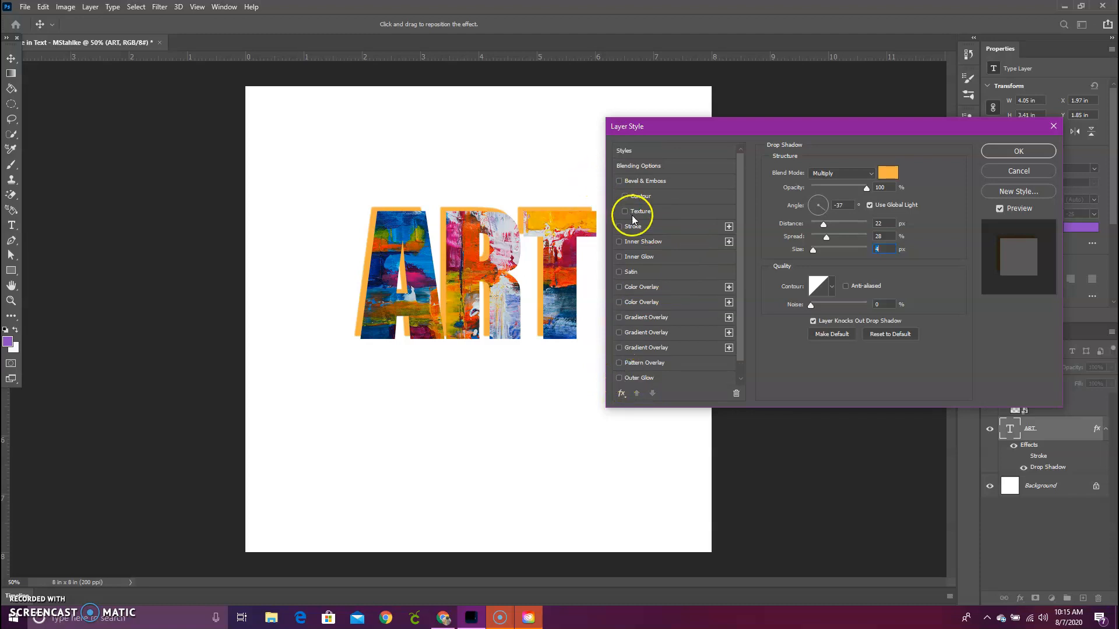
click(620, 226)
click(620, 227)
click(1011, 155)
click(425, 207)
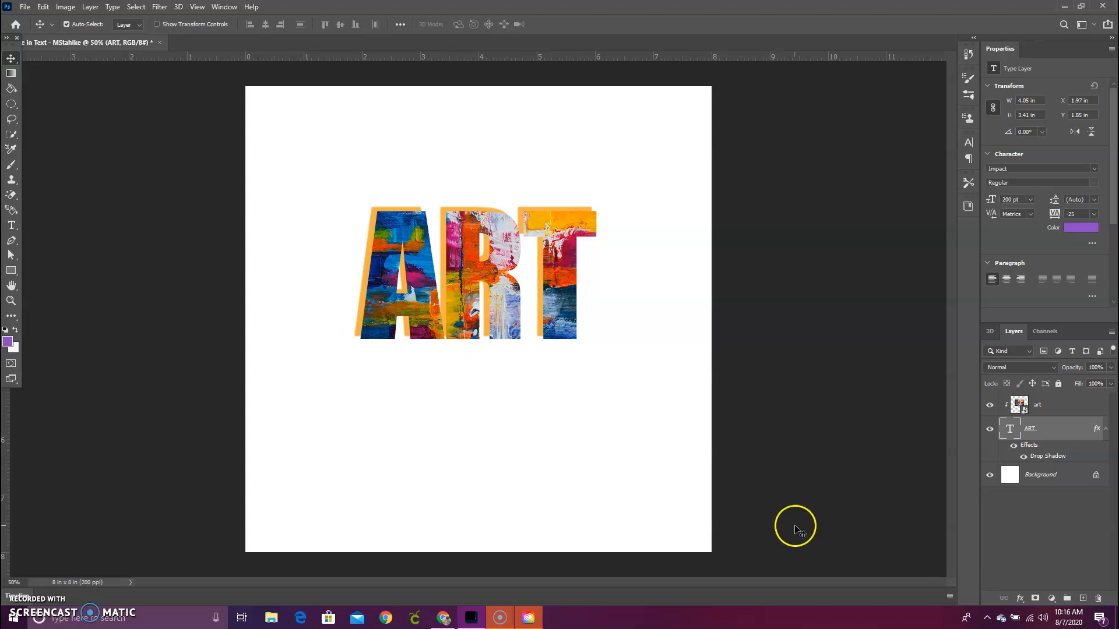
Unlock the white background by converting it to a regular layer named Background.
click(1038, 485)
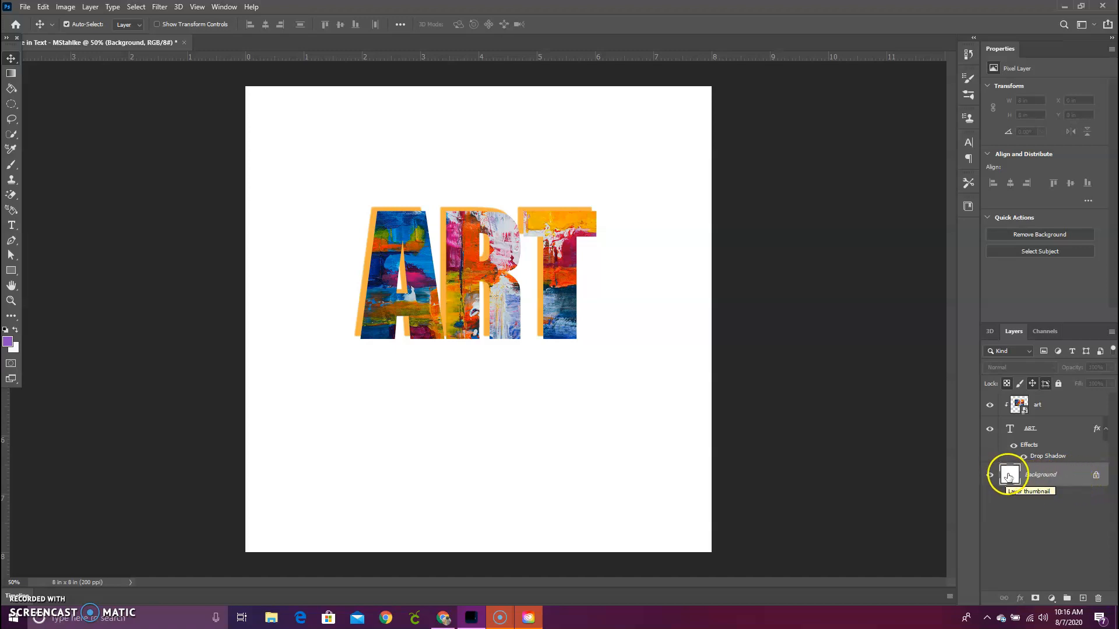
double_click(1044, 475)
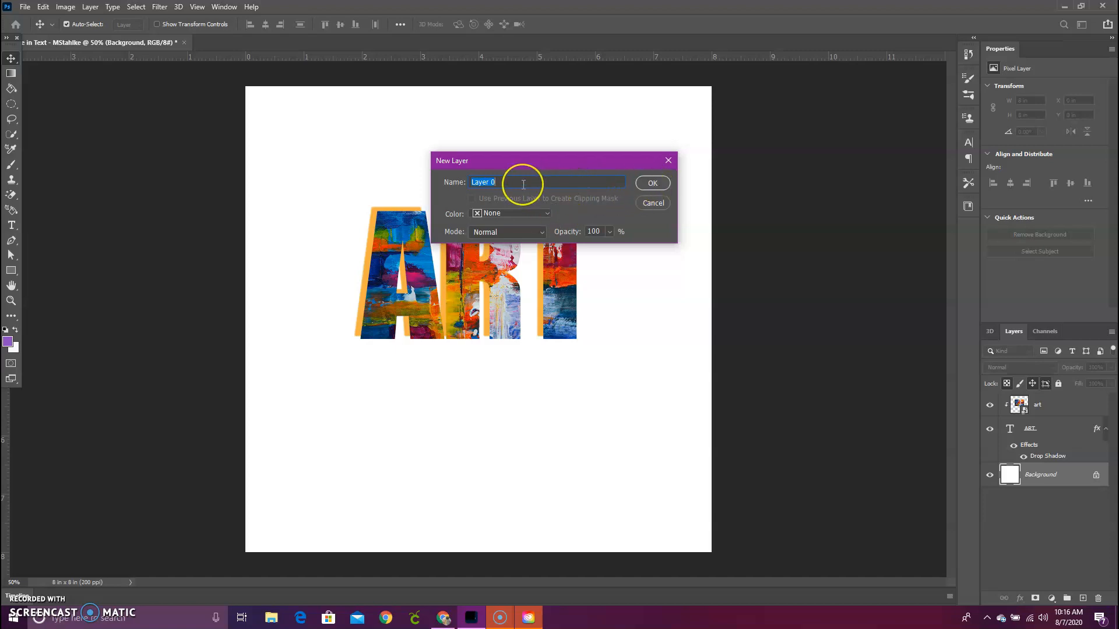
text(bA)
click(653, 183)
Add a radial orange, pink and purple Gradient Overlay effect to the Background layer.
click(1049, 469)
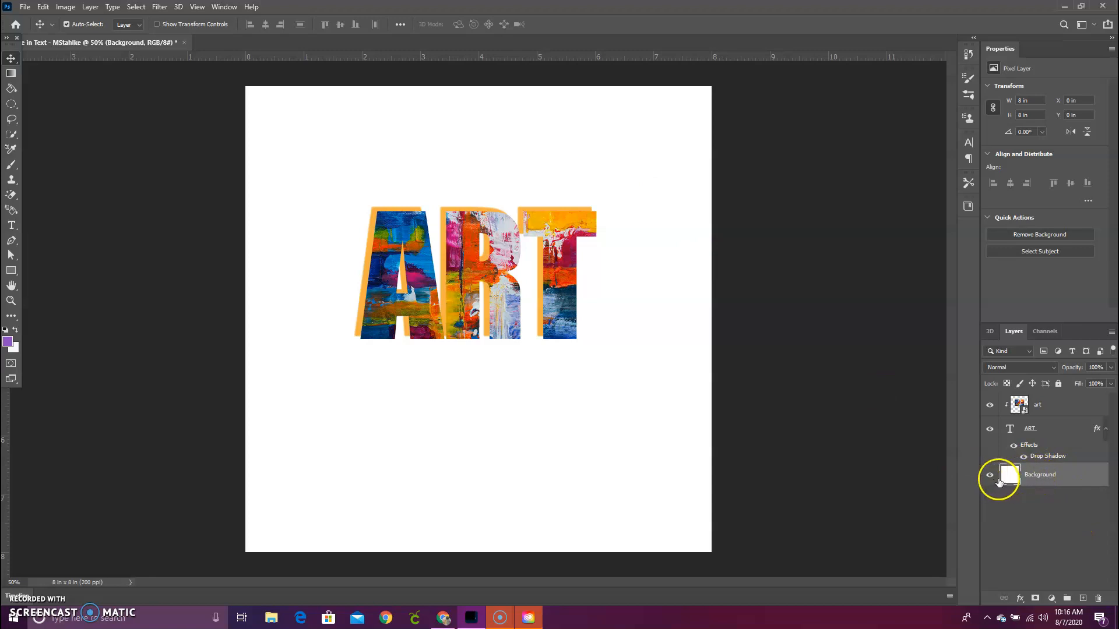
double_click(1054, 475)
double_click(1072, 470)
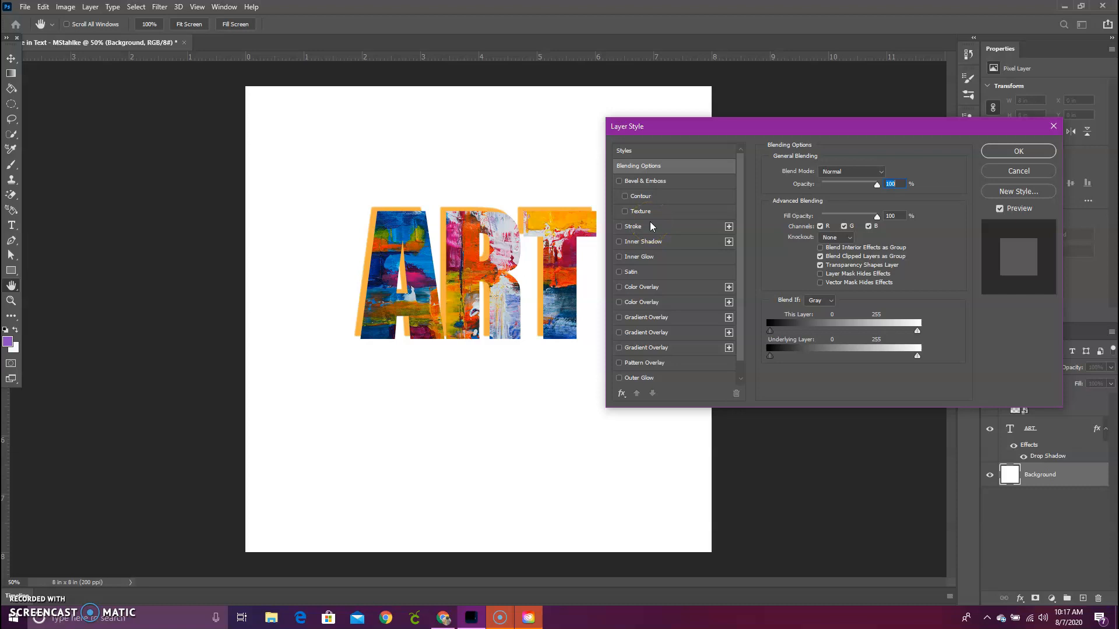
scroll(652, 230, down, 1)
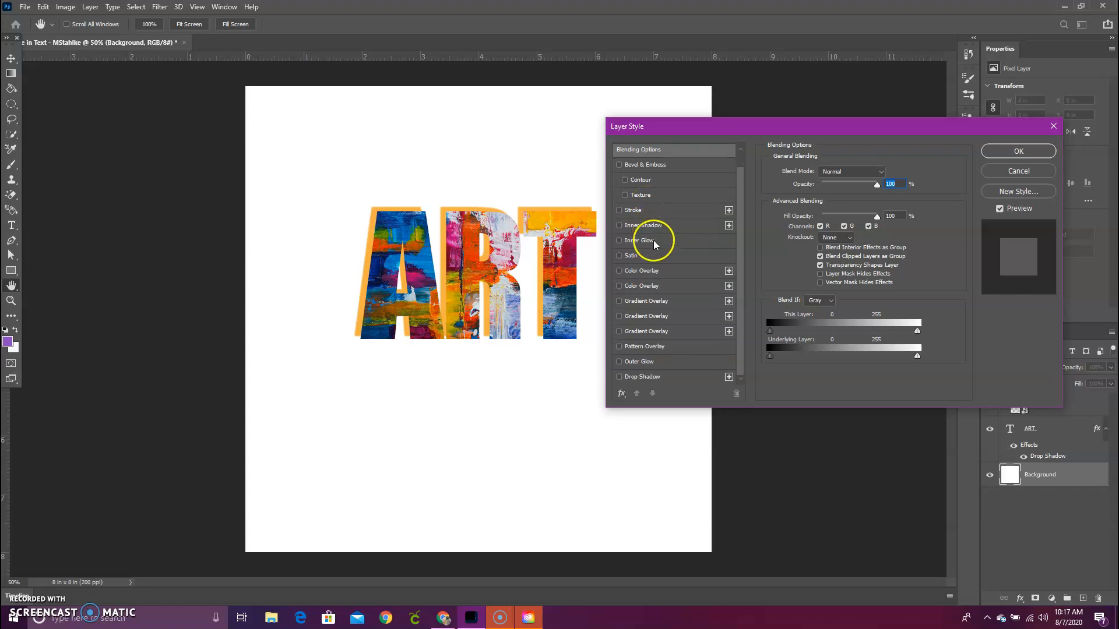
click(655, 304)
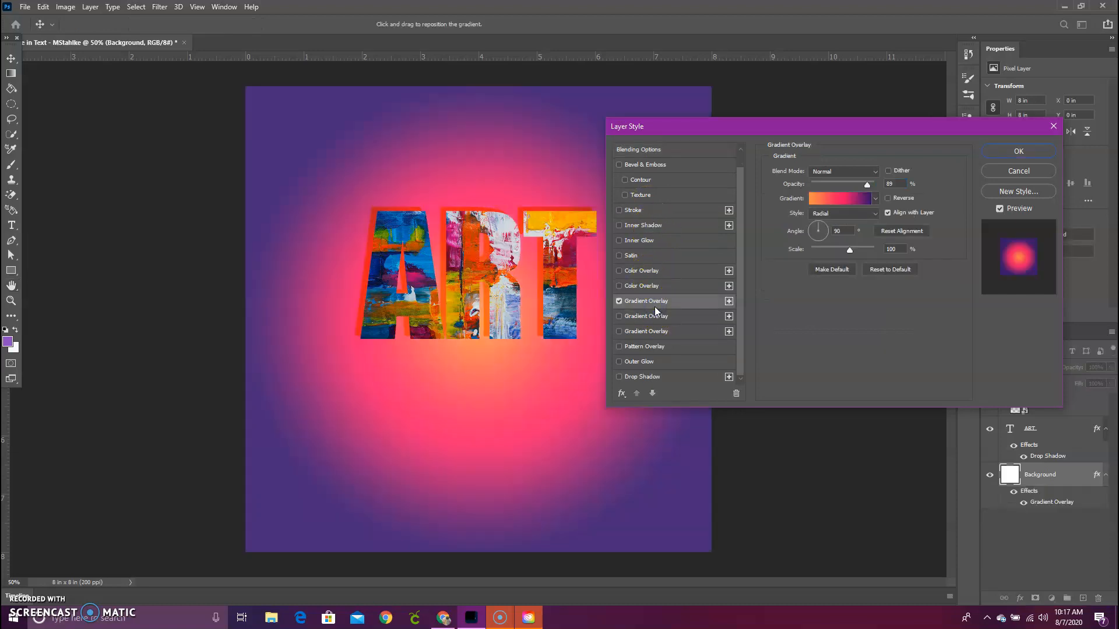
click(630, 301)
click(619, 301)
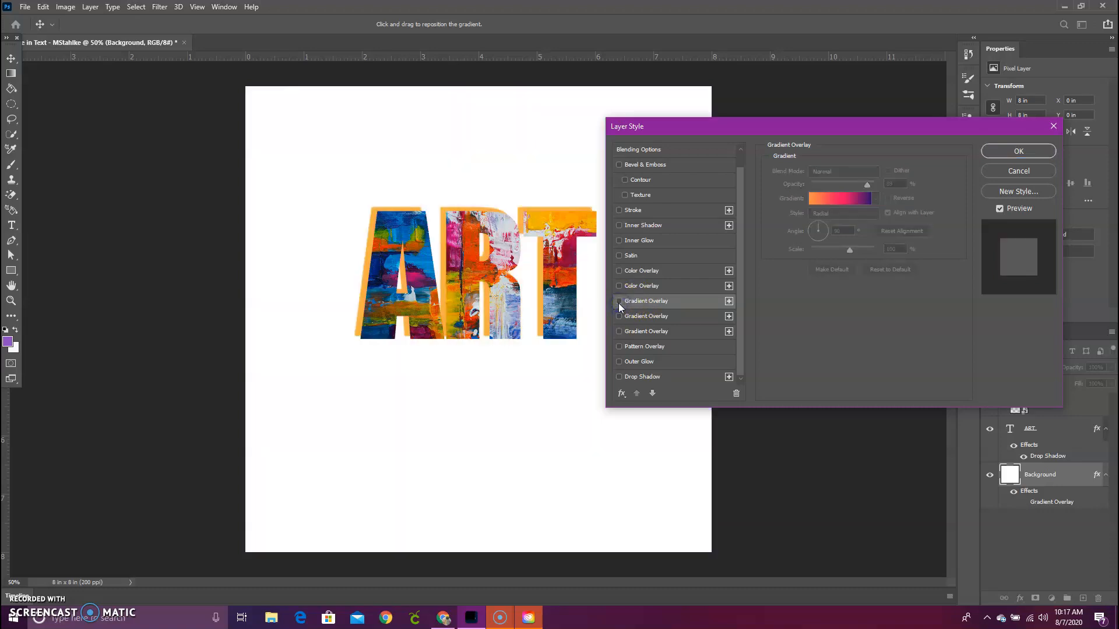
click(619, 302)
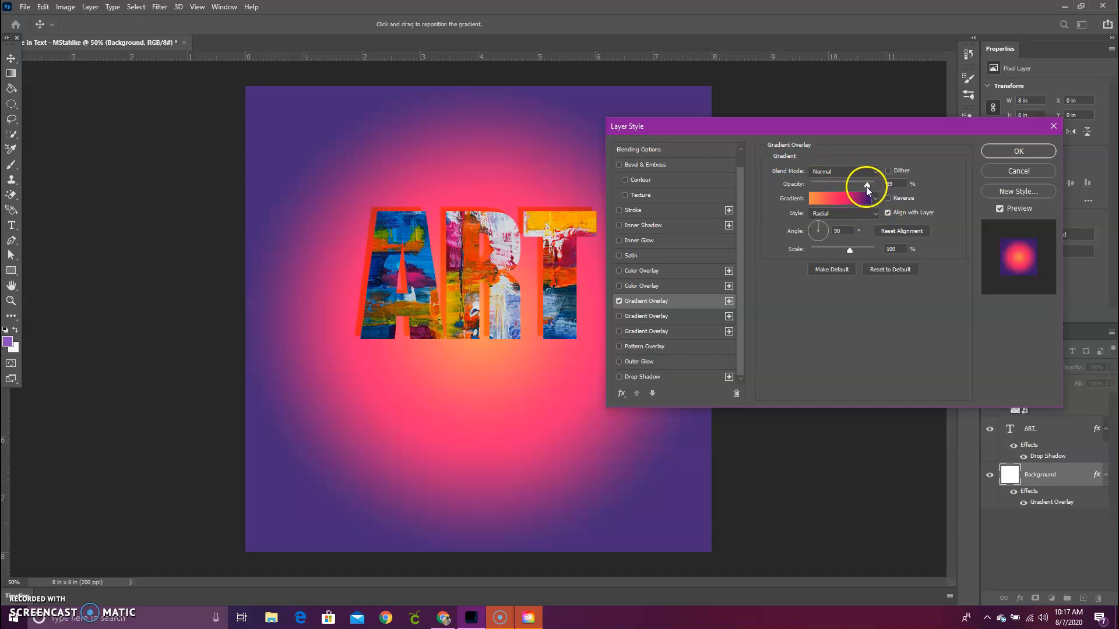
Set the Background layer's Gradient Overlay opacity to 80%.
mouse_move(866, 186)
mouse_down()
mouse_move(838, 190)
mouse_move(878, 201)
mouse_move(864, 200)
mouse_up()
click(876, 198)
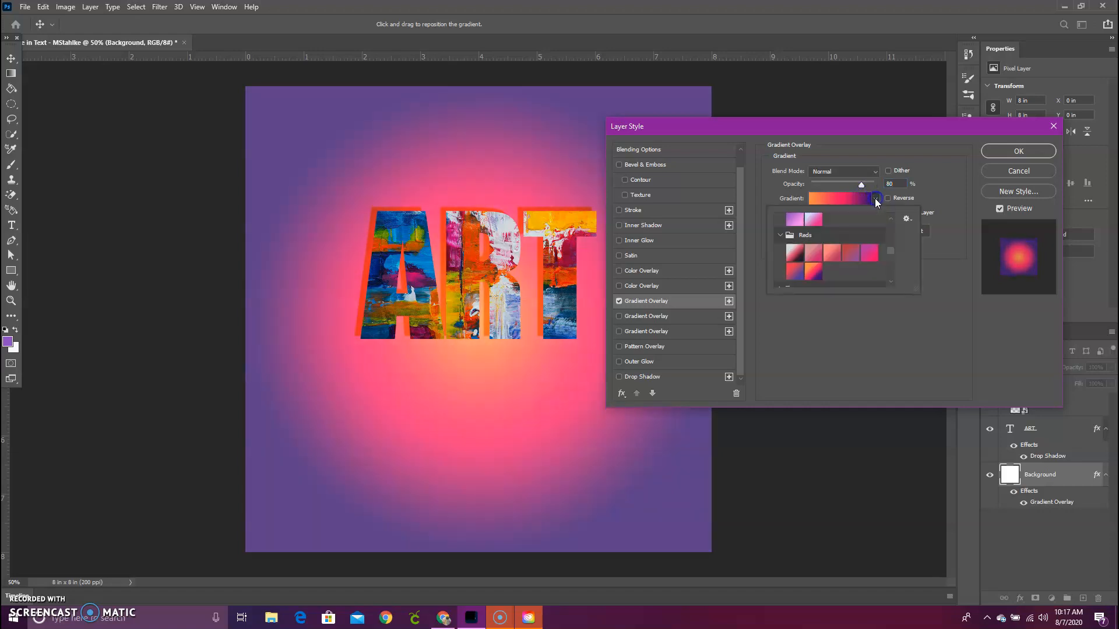
click(875, 195)
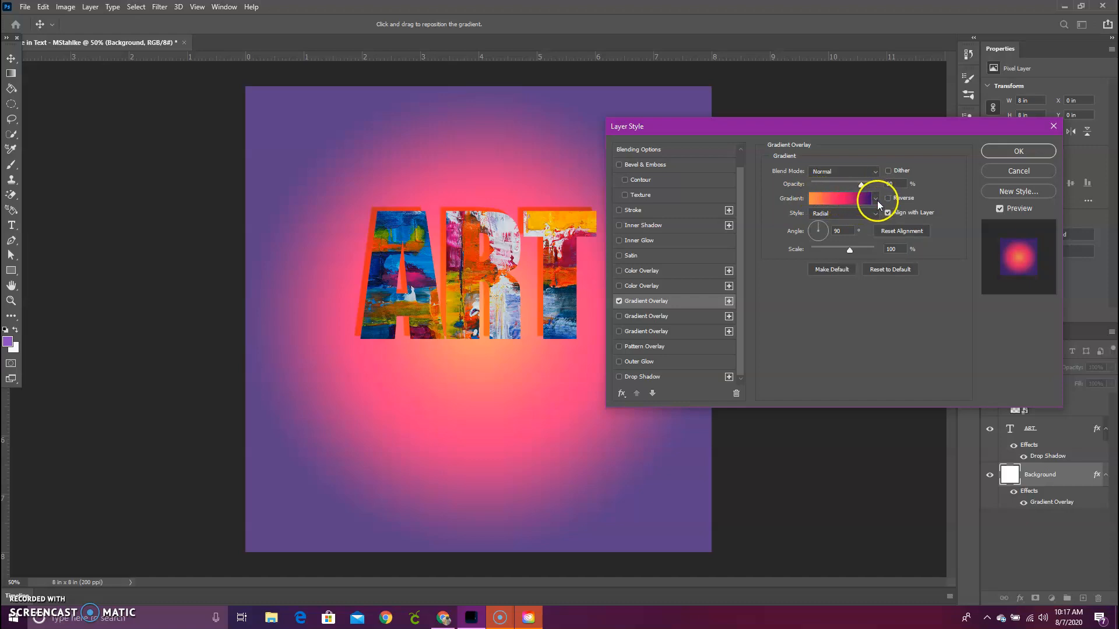
Collapse the Pinks preset group and try several pale blue presets from Blues as the Background's gradient overlay.
click(875, 200)
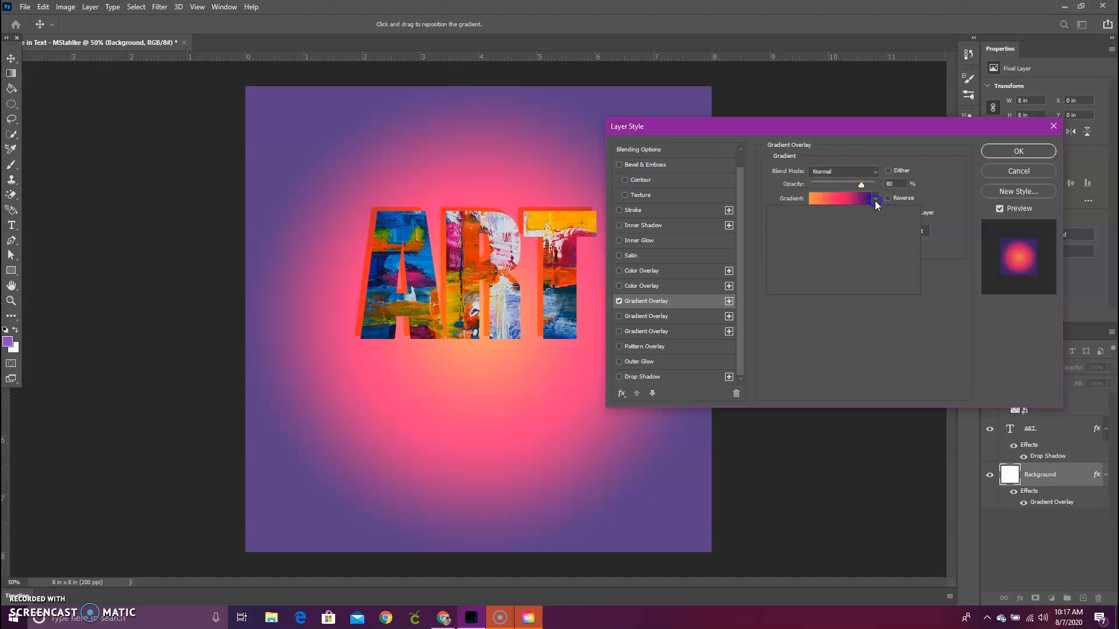
scroll(862, 258, up, 6)
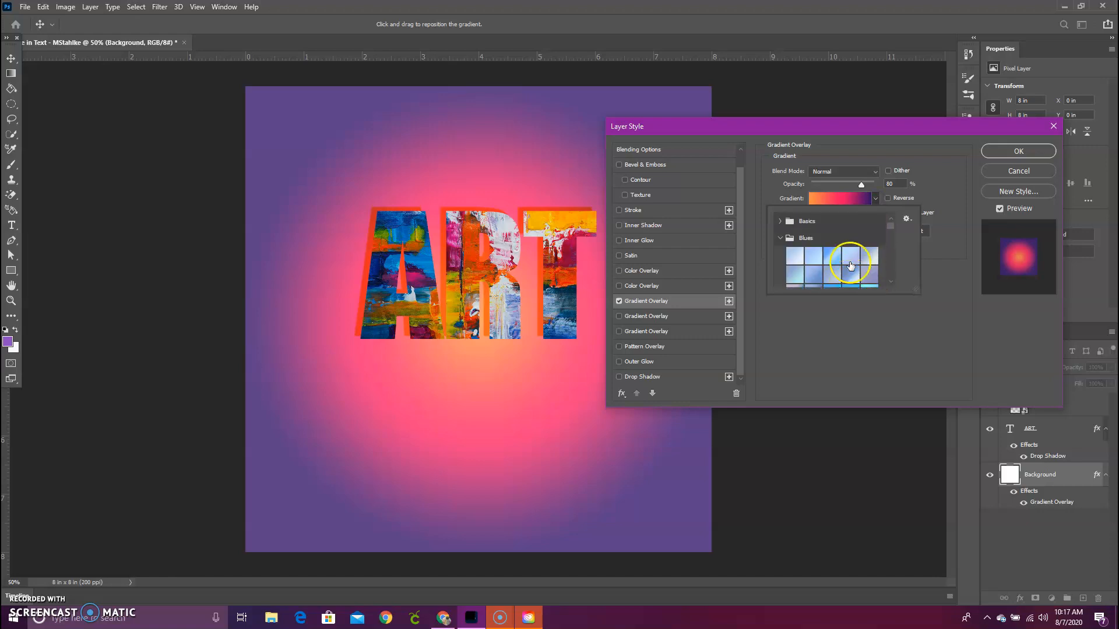
click(780, 238)
scroll(780, 237, down, 1)
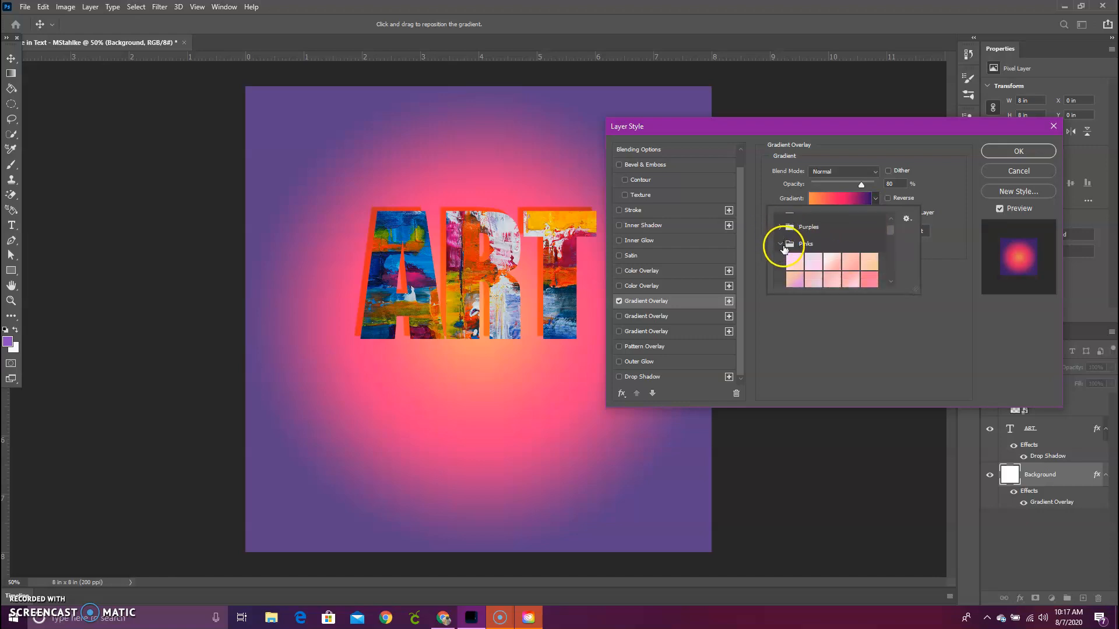
click(781, 243)
scroll(780, 236, up, 2)
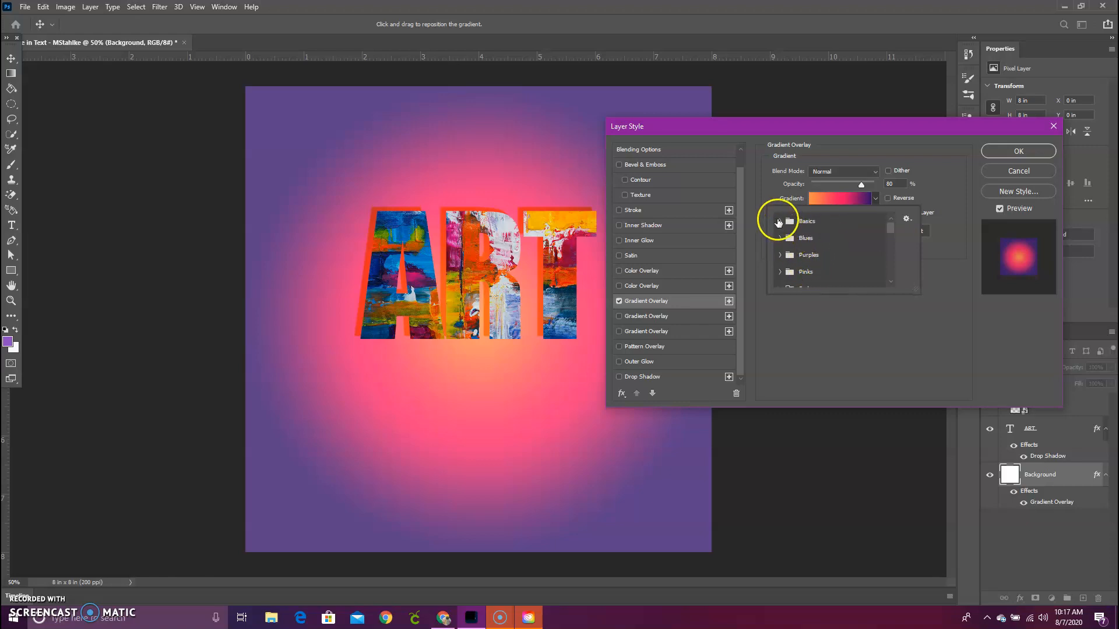
click(781, 238)
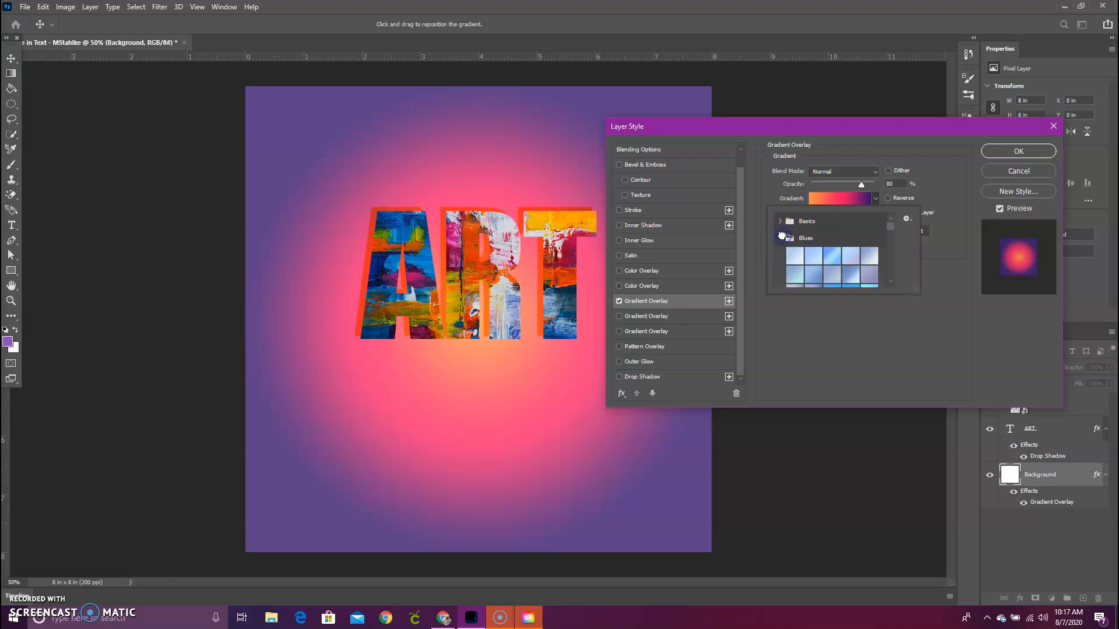
click(798, 259)
click(819, 262)
click(832, 257)
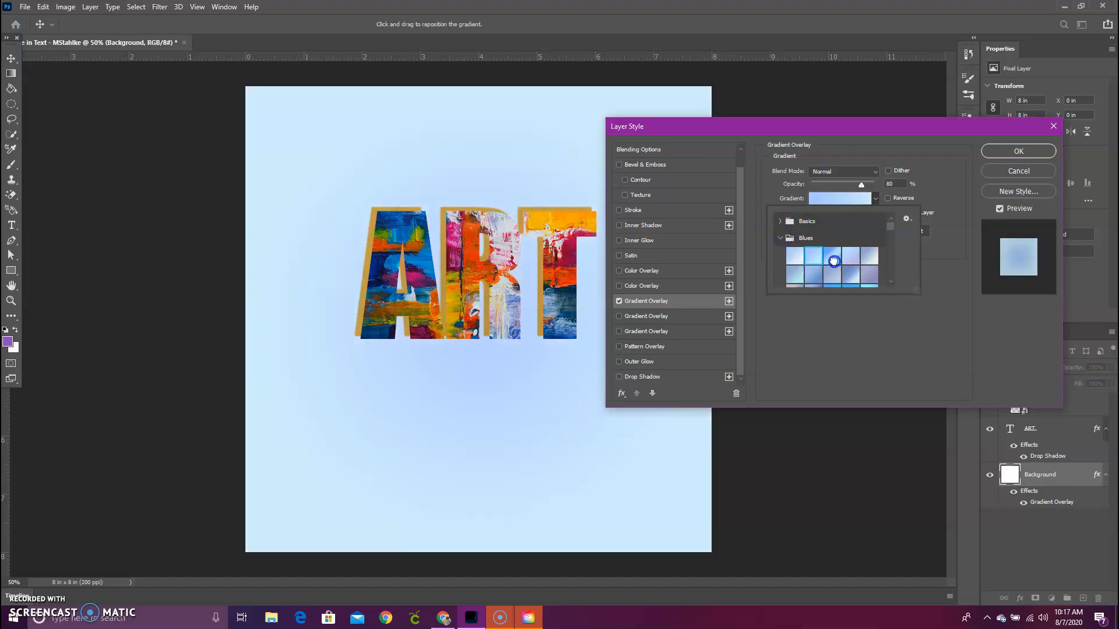
click(854, 261)
click(854, 262)
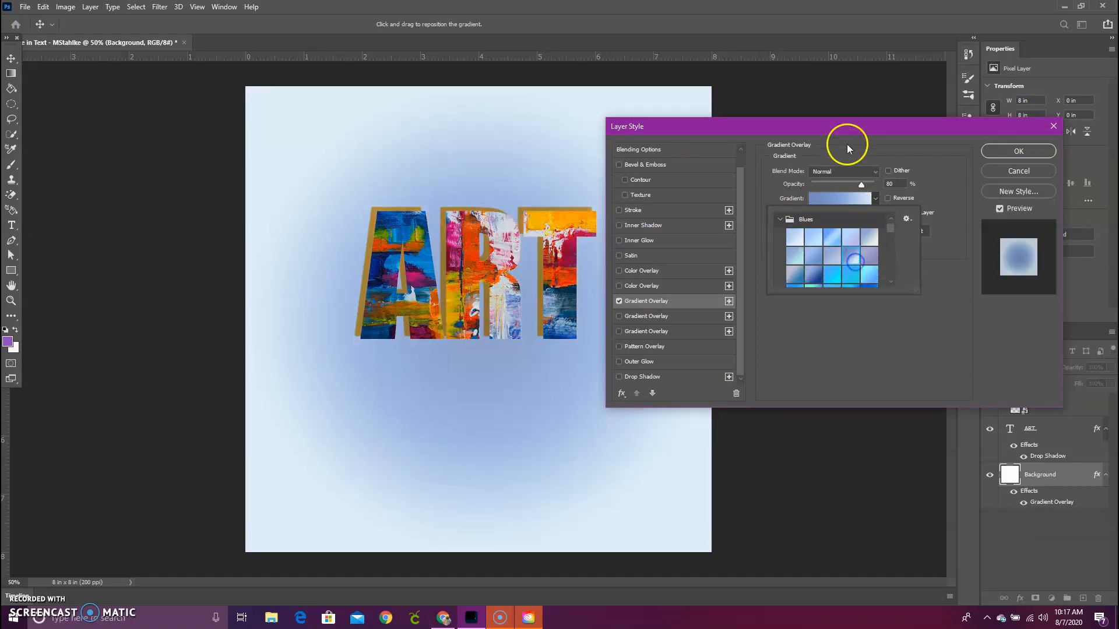
Move the Layer Style dialog clear of the layer list and try darker blue presets from the Blues group.
drag(833, 121, 837, 82)
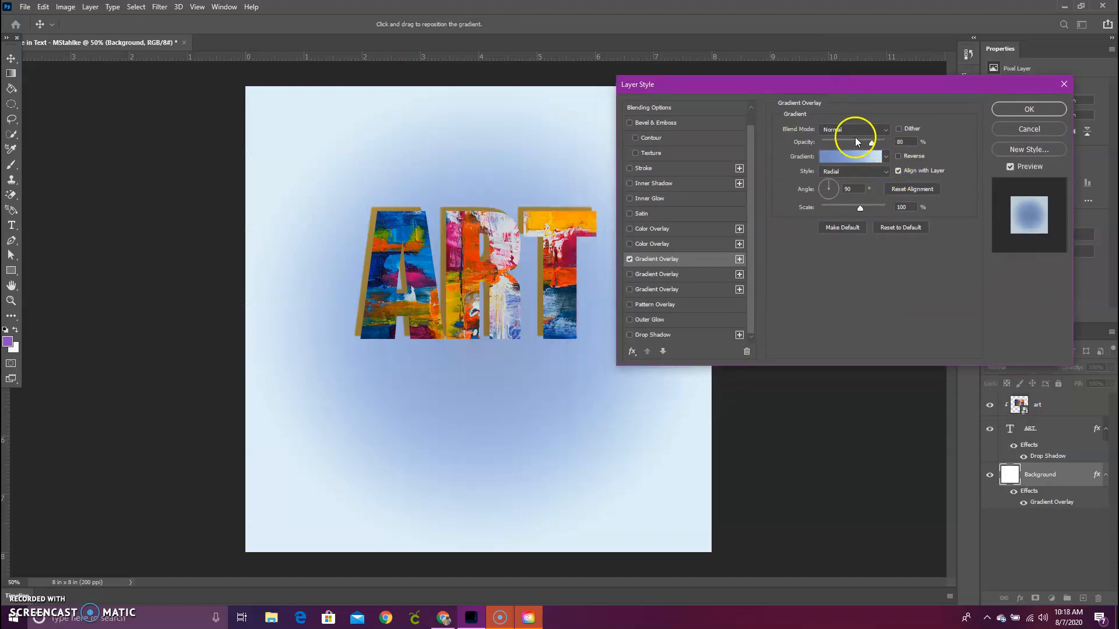
click(884, 158)
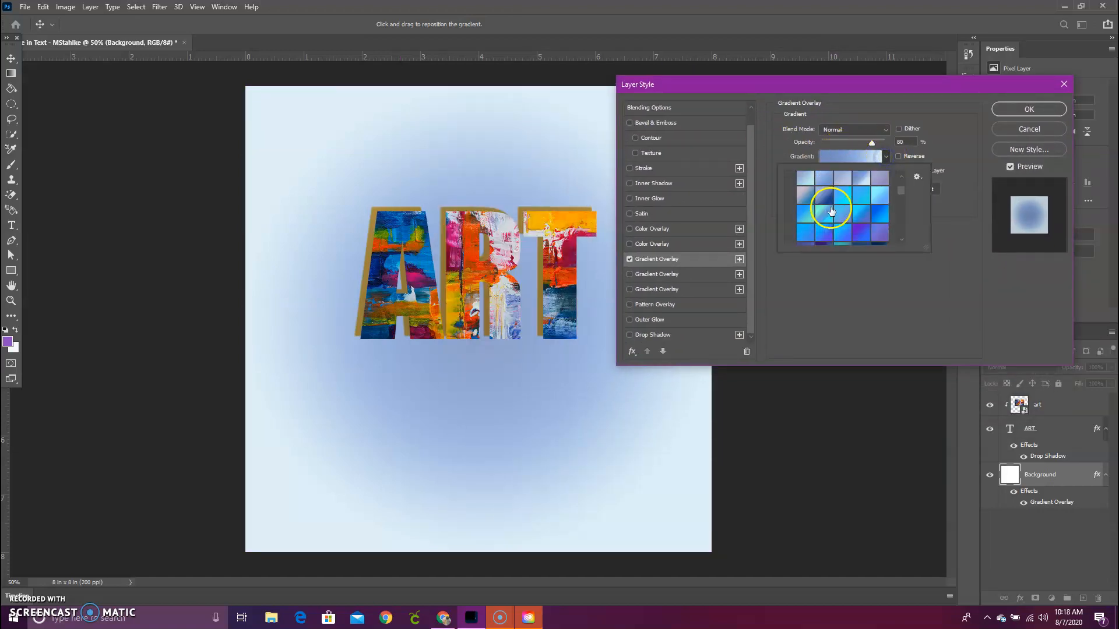
click(828, 209)
scroll(827, 208, down, 3)
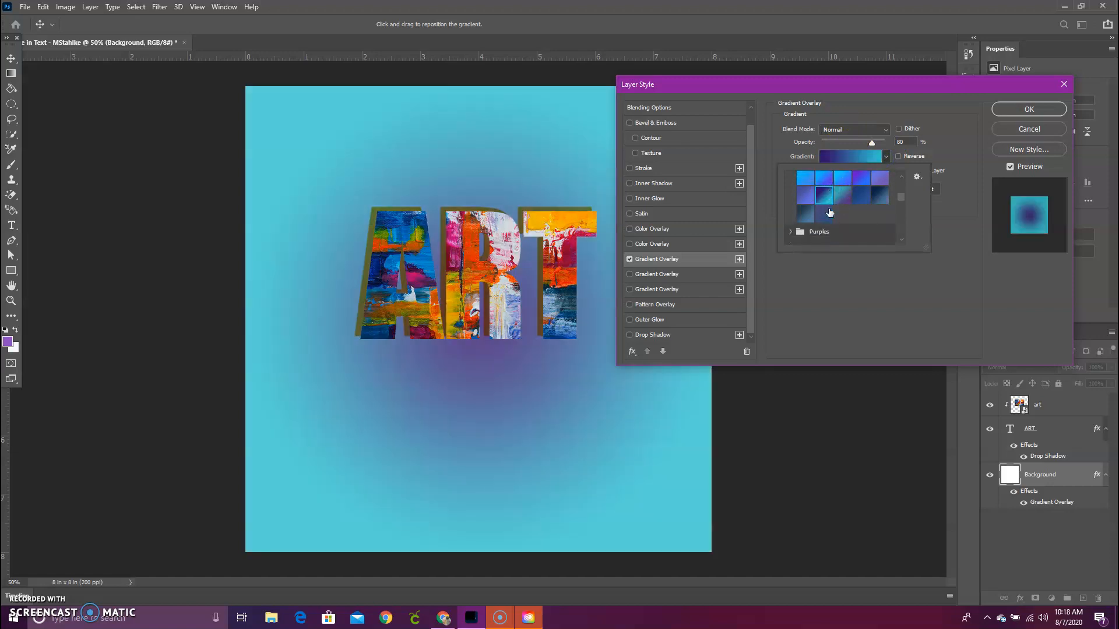
click(827, 202)
Expand the Purples preset group and try several of its pink, blue and purple gradients on the background.
click(792, 204)
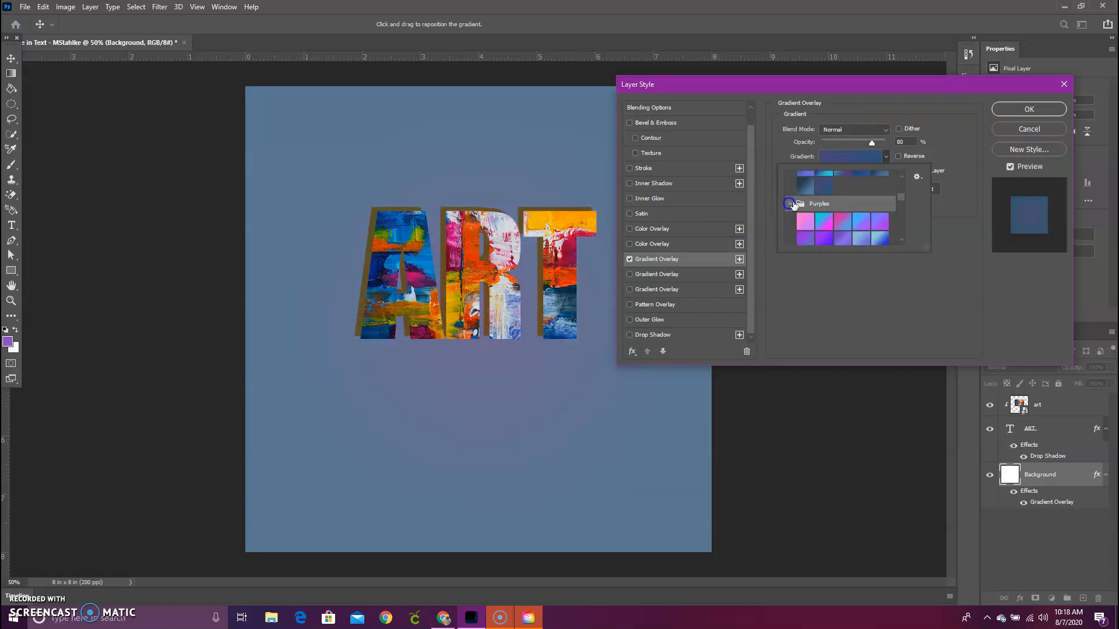
click(841, 221)
click(823, 220)
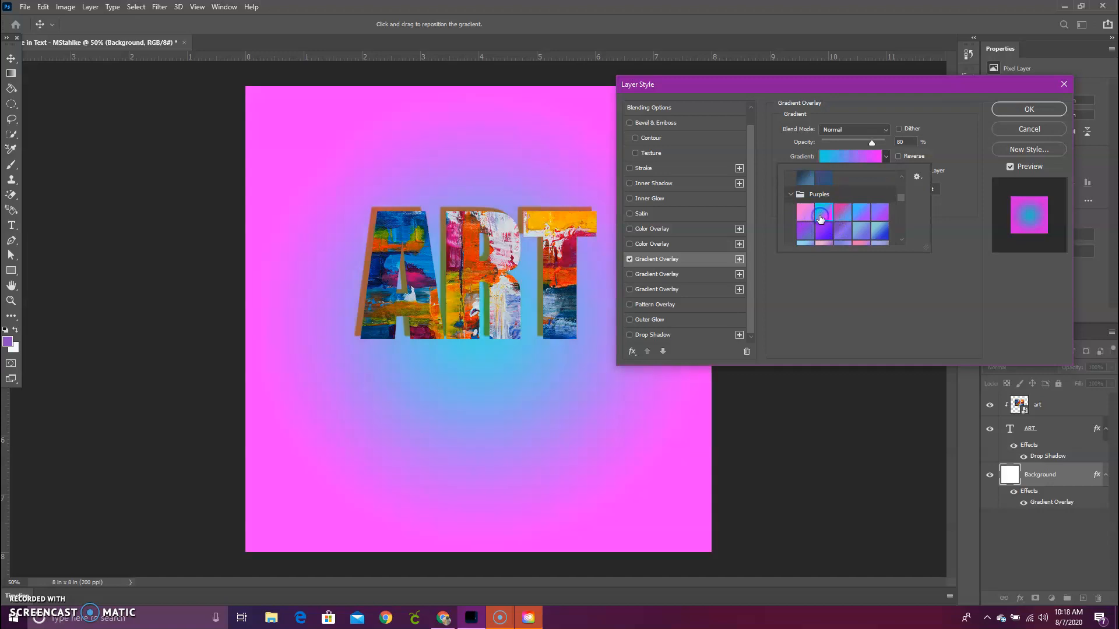
scroll(822, 217, down, 1)
click(843, 238)
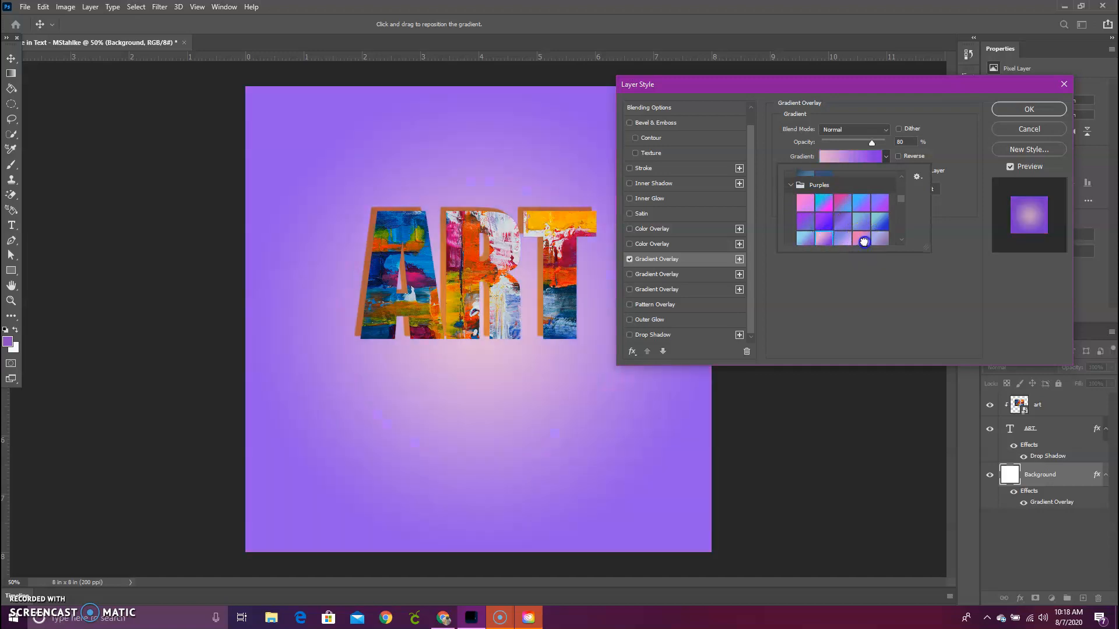
click(851, 220)
scroll(852, 224, down, 1)
scroll(850, 223, down, 2)
click(849, 220)
scroll(848, 221, down, 2)
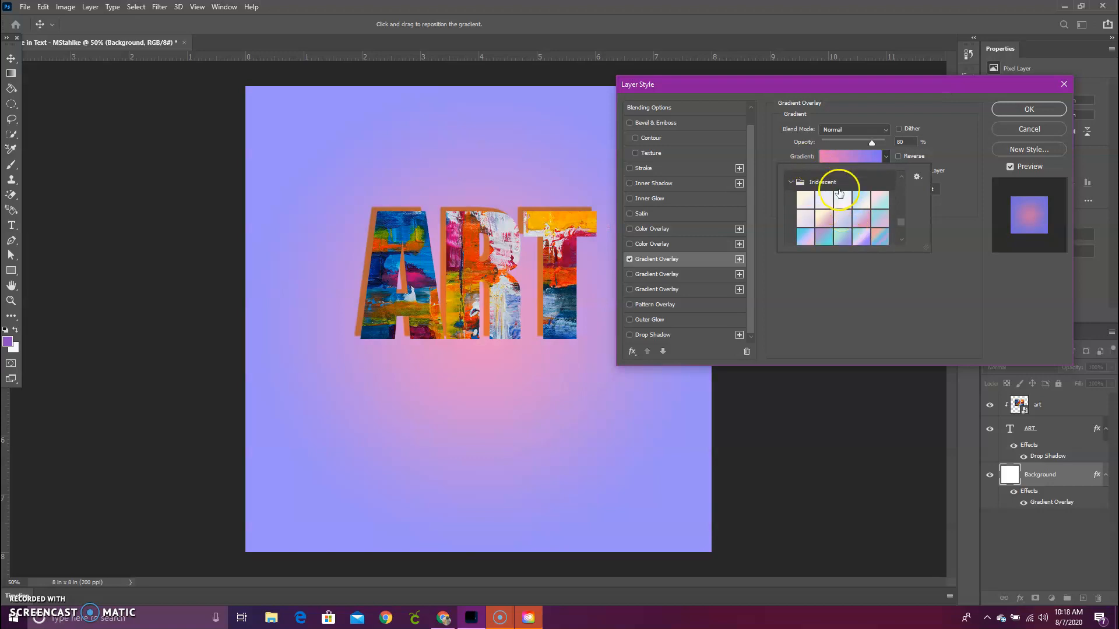
Try multicolour presets from the Iridescent group and soft ones from the Pastels group on the background.
click(857, 238)
click(877, 238)
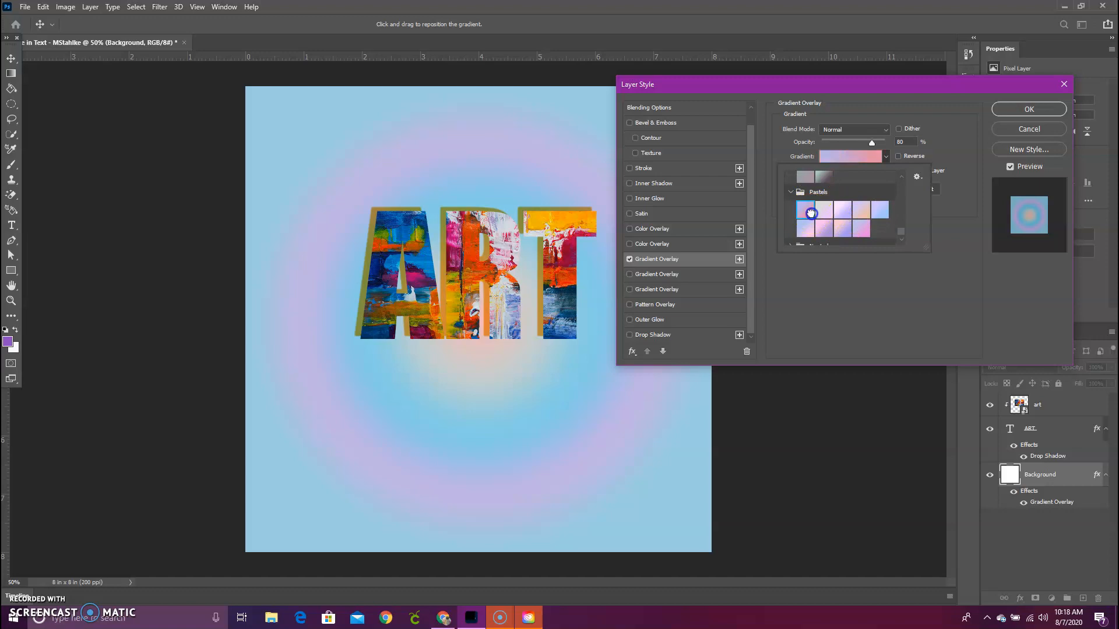
click(820, 211)
click(848, 231)
click(862, 231)
scroll(863, 228, down, 1)
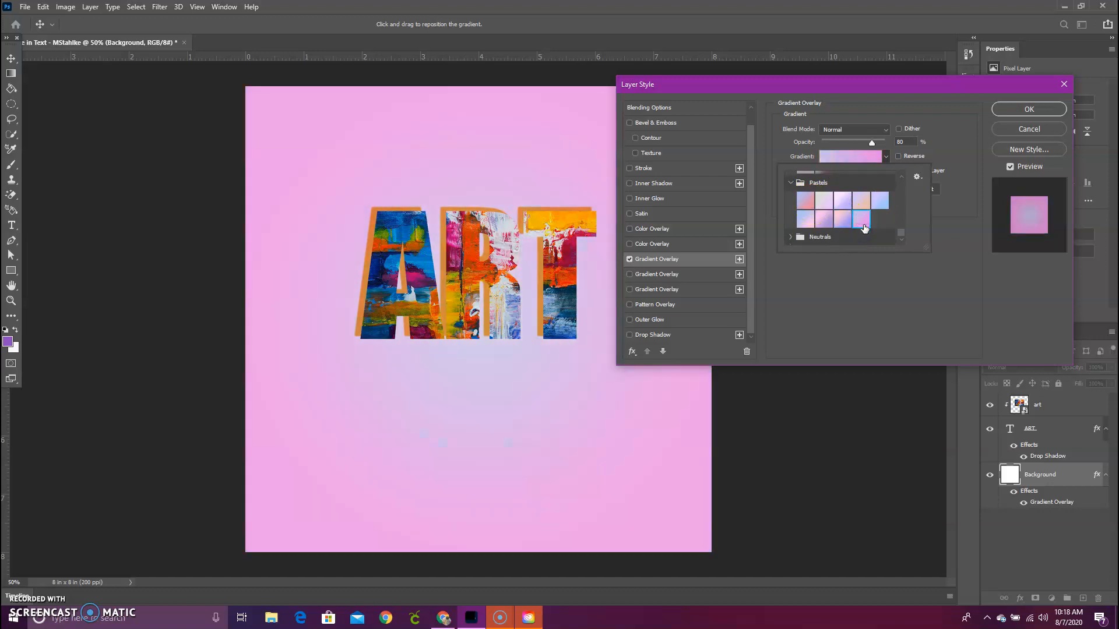
Expand the Neutrals and Grays preset groups and try a few of their gradients on the background.
click(791, 237)
click(817, 234)
click(840, 235)
scroll(855, 234, down, 3)
scroll(856, 234, down, 3)
click(791, 207)
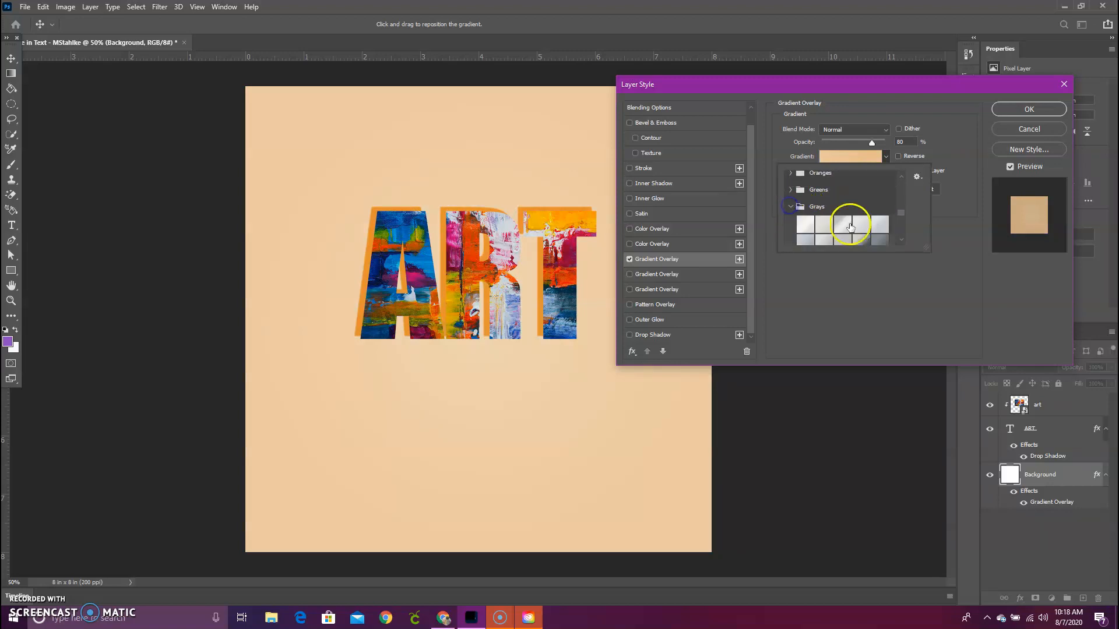
click(851, 227)
Expand the Greens preset group and try several of its gradients on the background.
scroll(797, 195, up, 1)
click(791, 199)
click(843, 204)
click(861, 222)
click(878, 236)
Apply the orange, pink and purple preset from the Reds group to the background's gradient overlay.
scroll(875, 237, up, 1)
scroll(870, 236, down, 5)
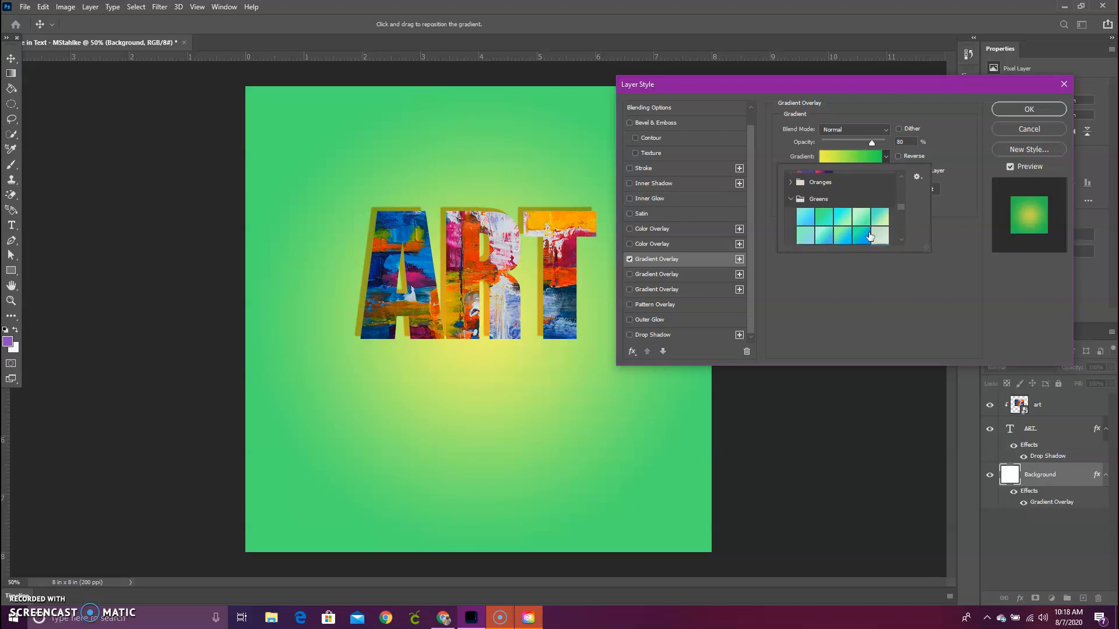
click(816, 230)
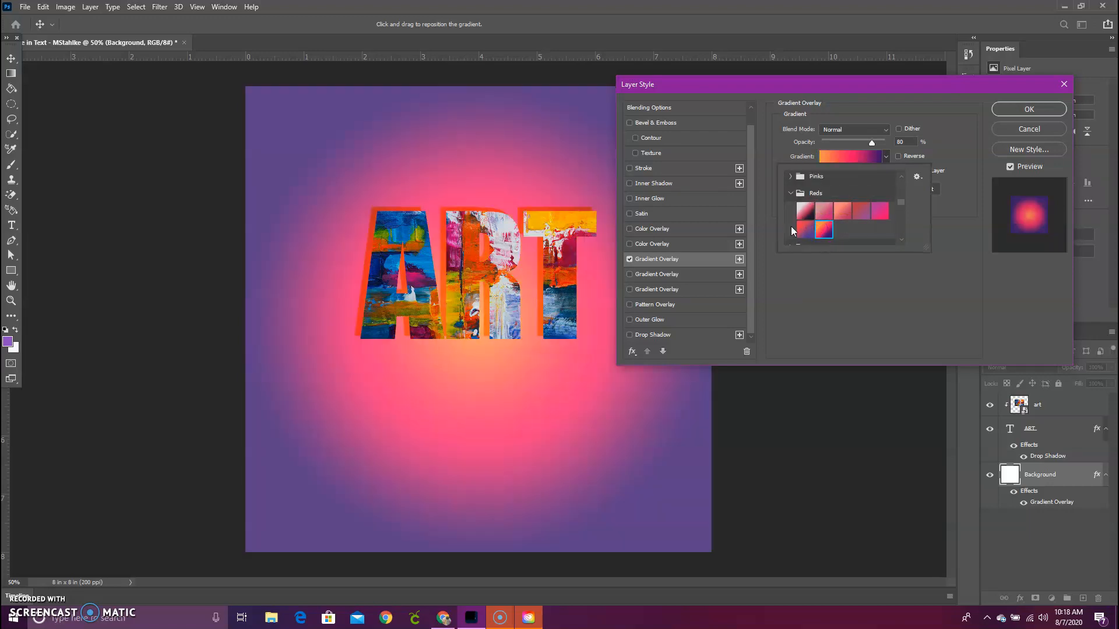
click(950, 191)
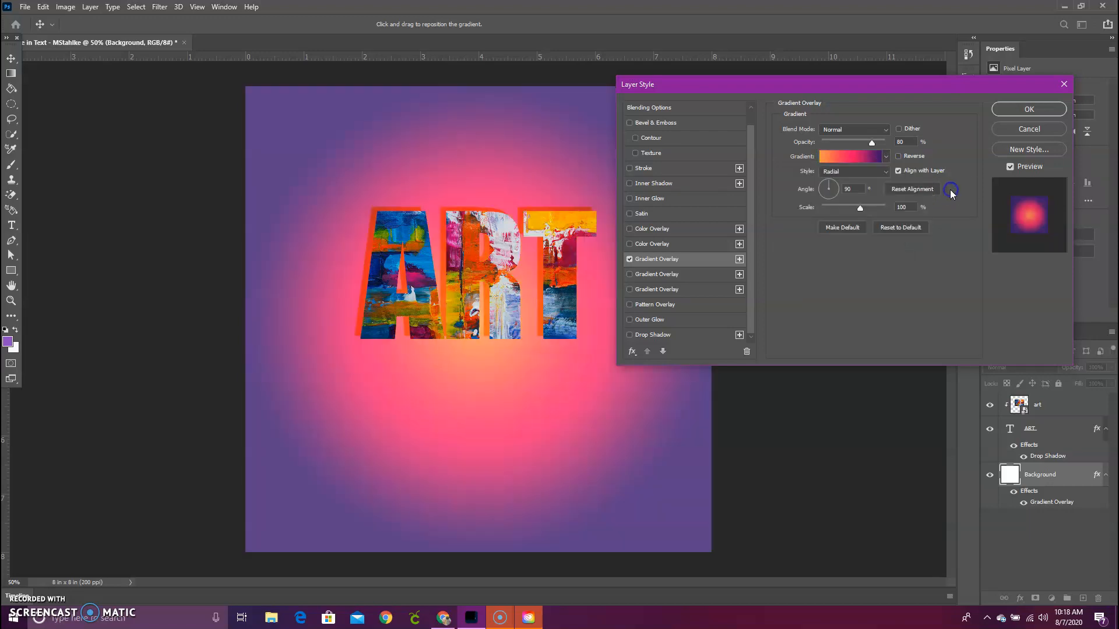
Try the Linear style for the gradient overlay, and return it to Radial.
click(828, 172)
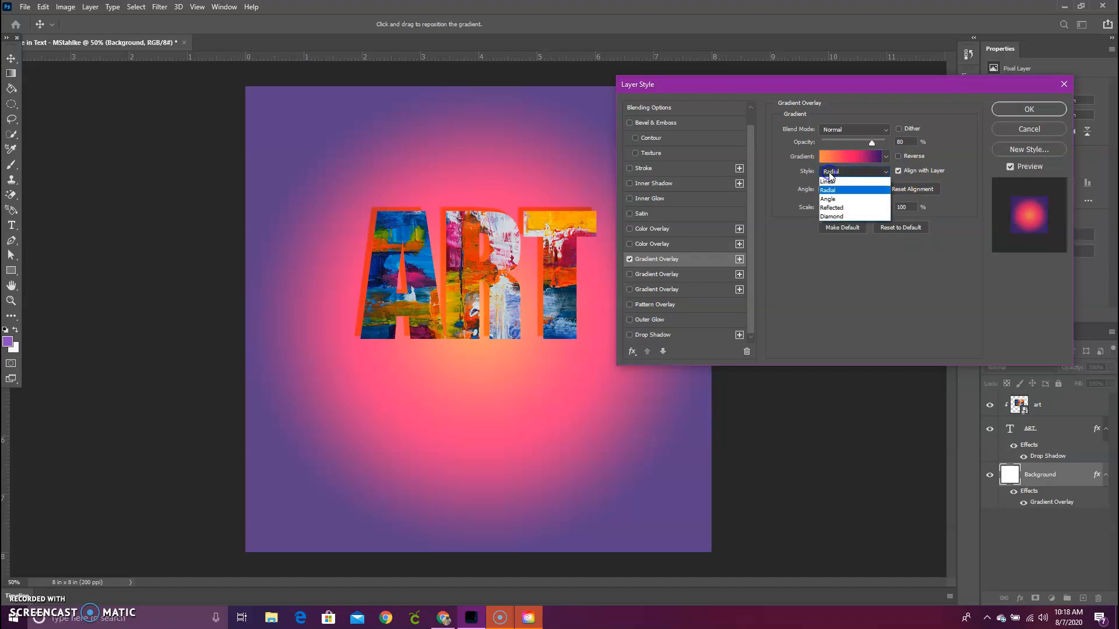
click(837, 183)
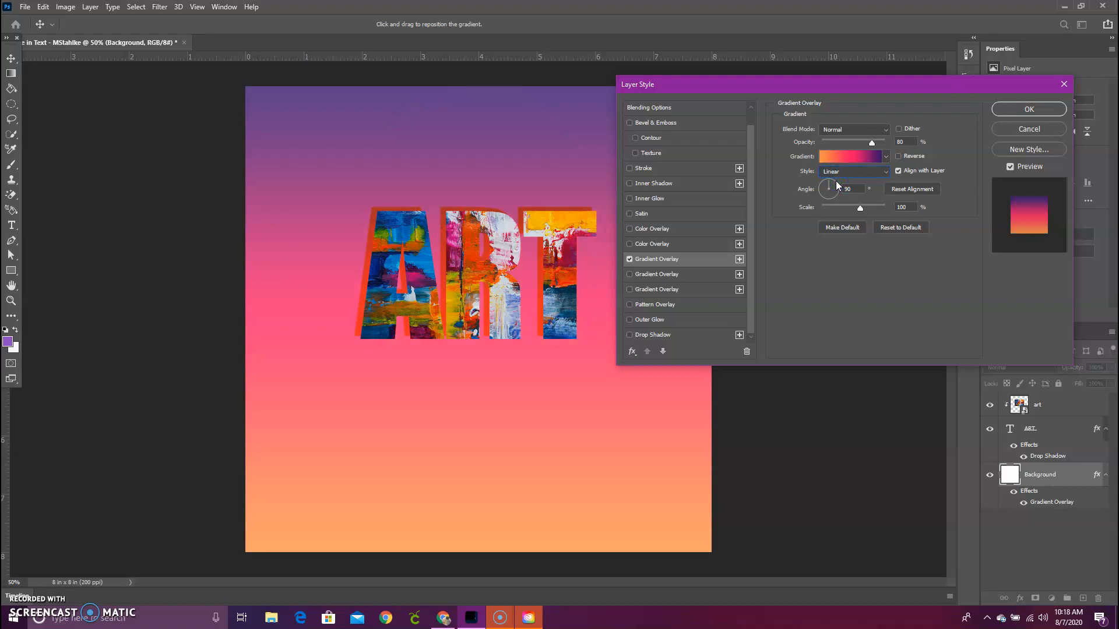
click(848, 173)
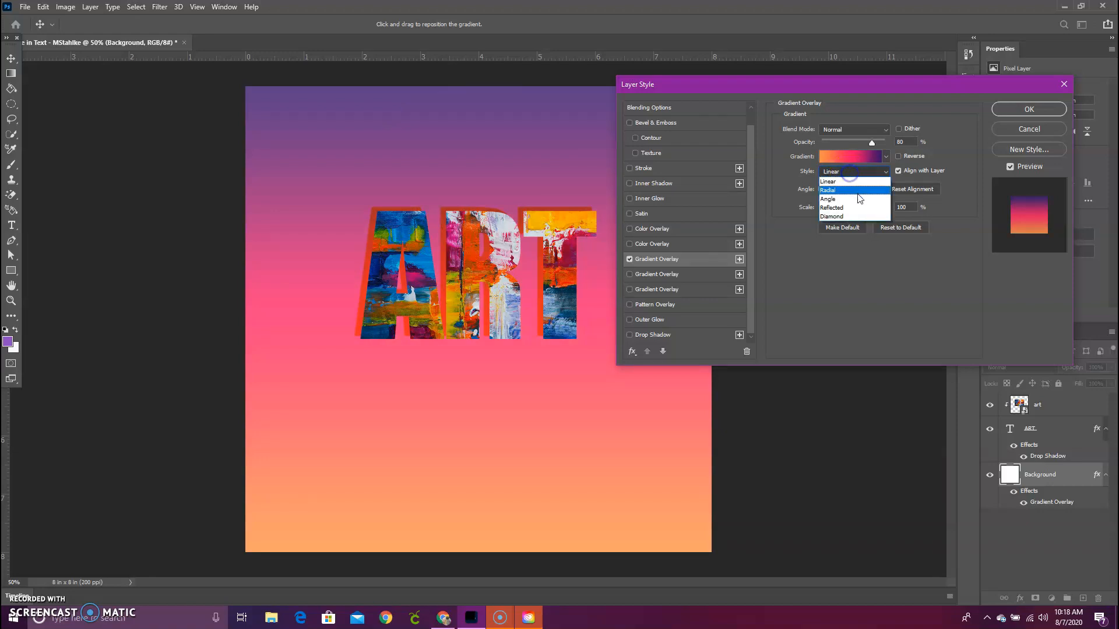
click(857, 190)
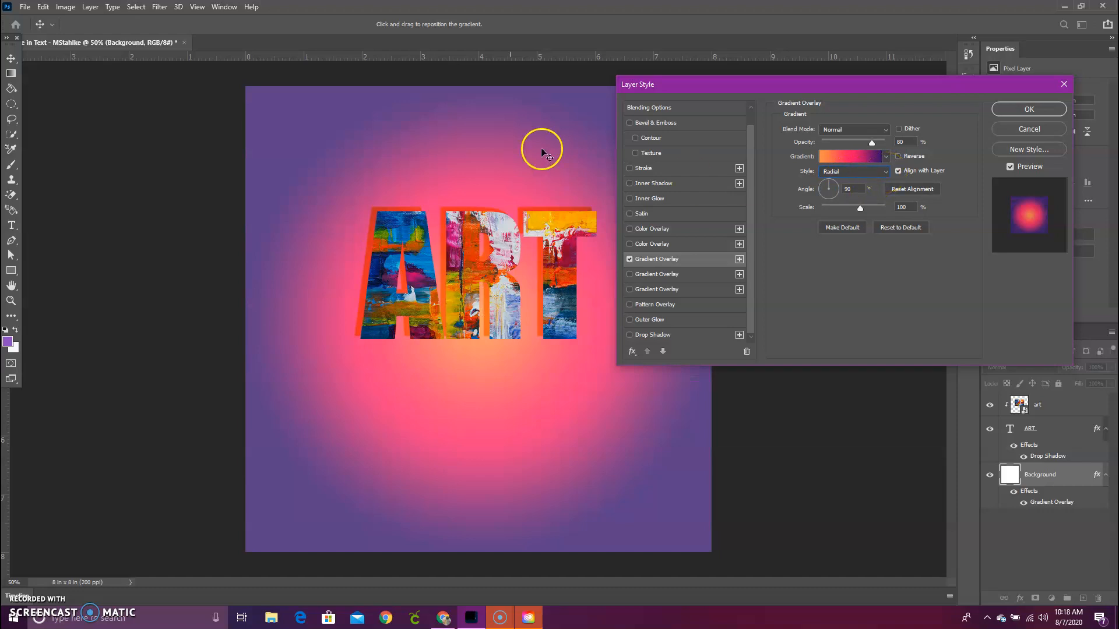
Try the Angle, Reflected and Diamond styles for the gradient overlay, and switch back to Radial.
click(866, 174)
click(866, 201)
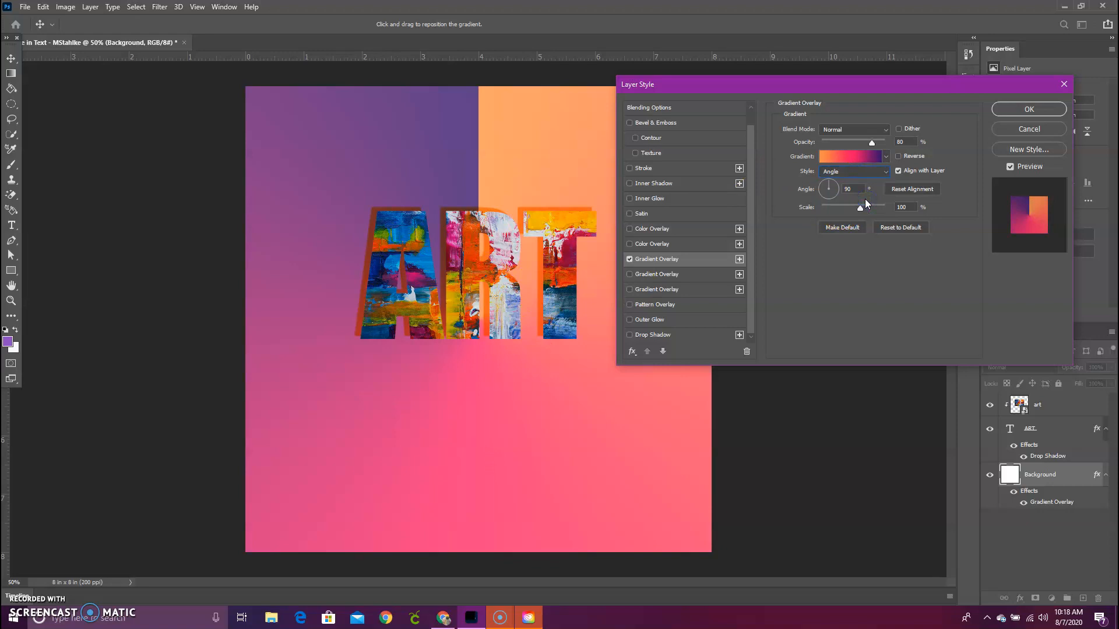
click(855, 172)
click(863, 211)
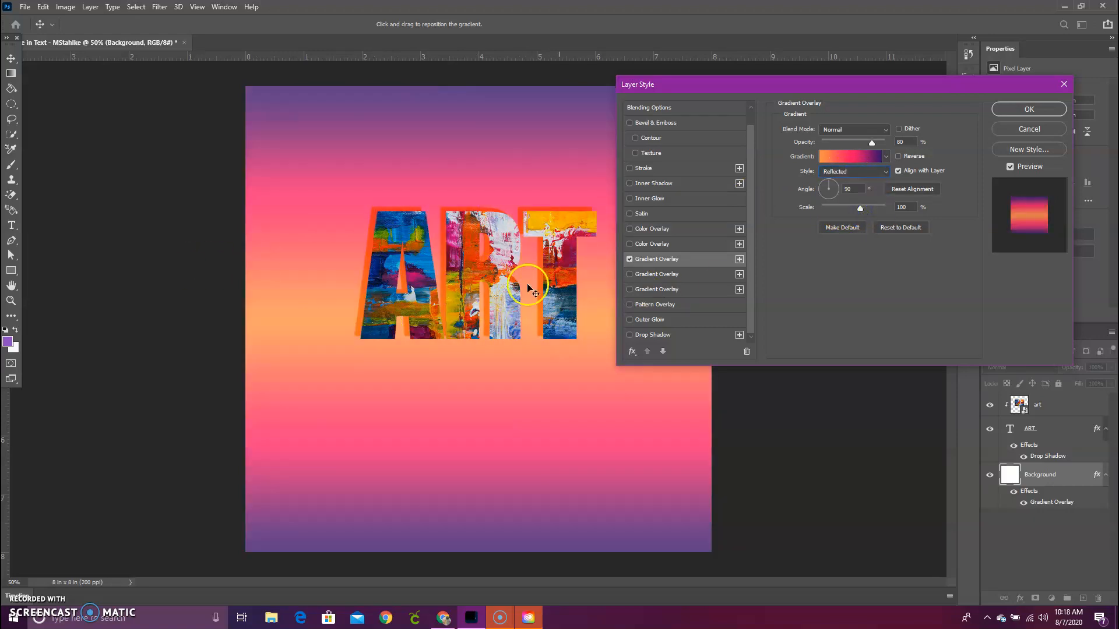
click(843, 174)
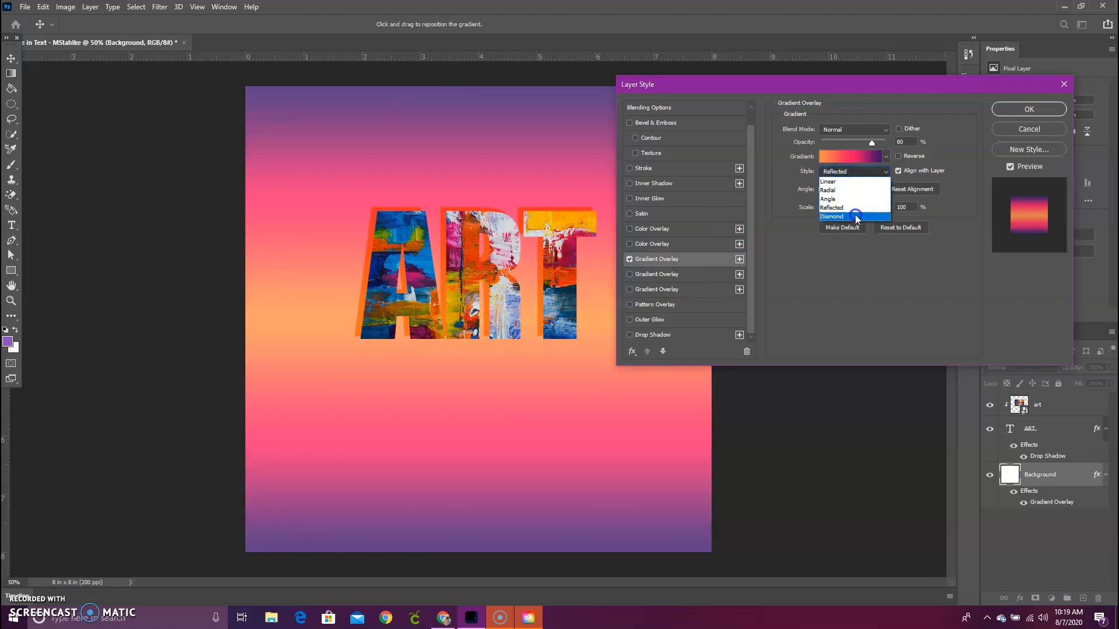
click(855, 221)
click(855, 173)
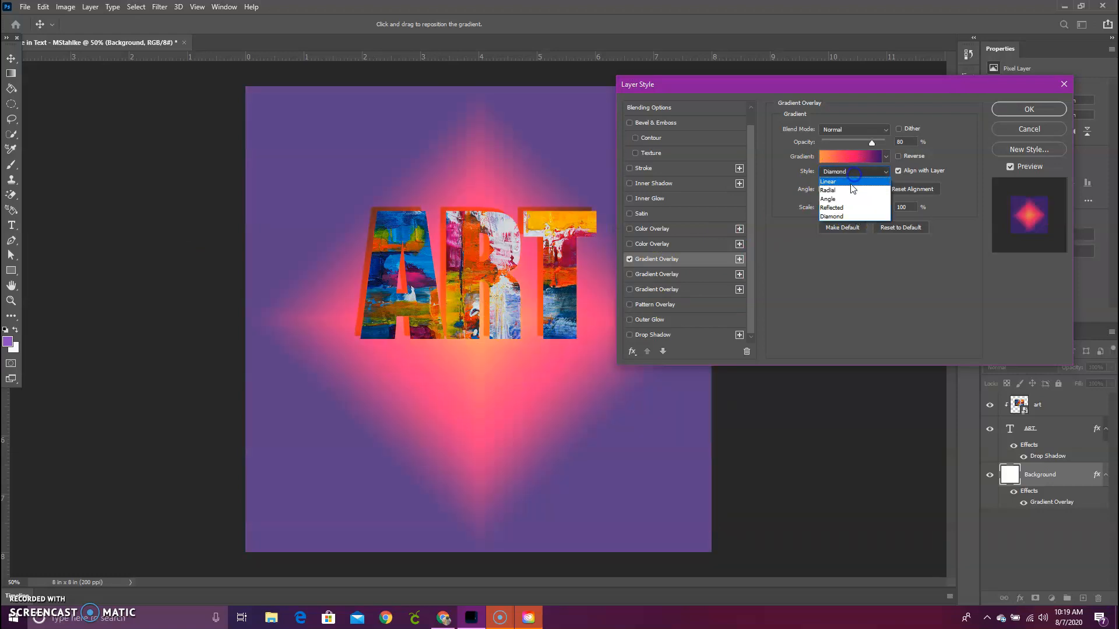
click(848, 190)
click(849, 190)
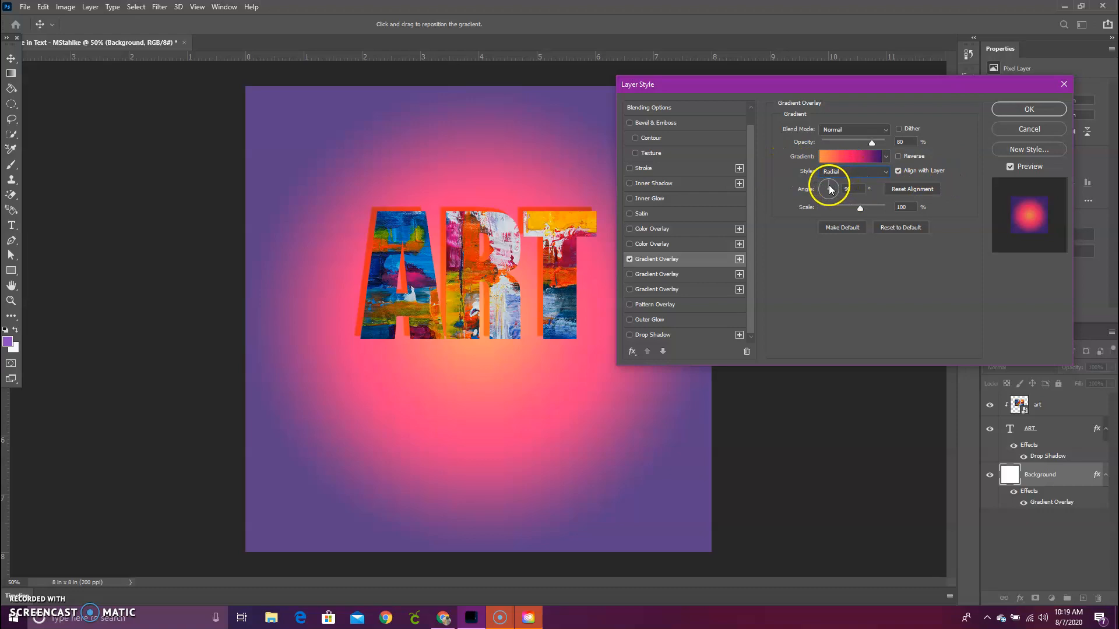
Reduce the radial gradient's scale to about 90% and apply the layer style to the Background layer.
mouse_move(860, 211)
mouse_down()
mouse_move(843, 216)
mouse_move(869, 216)
mouse_move(856, 216)
mouse_up()
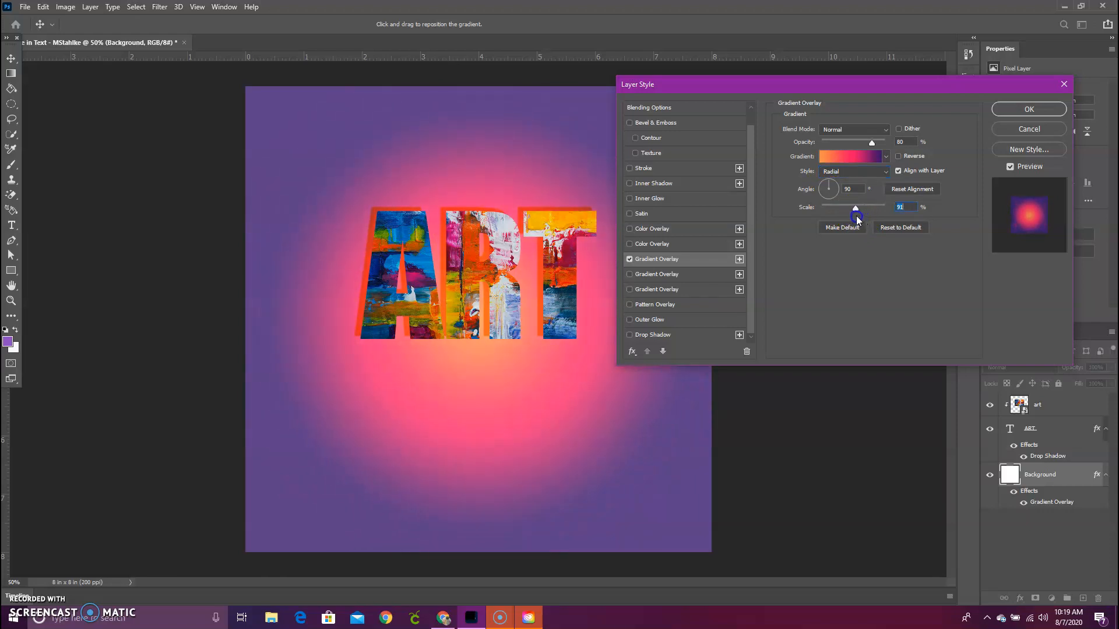
click(998, 110)
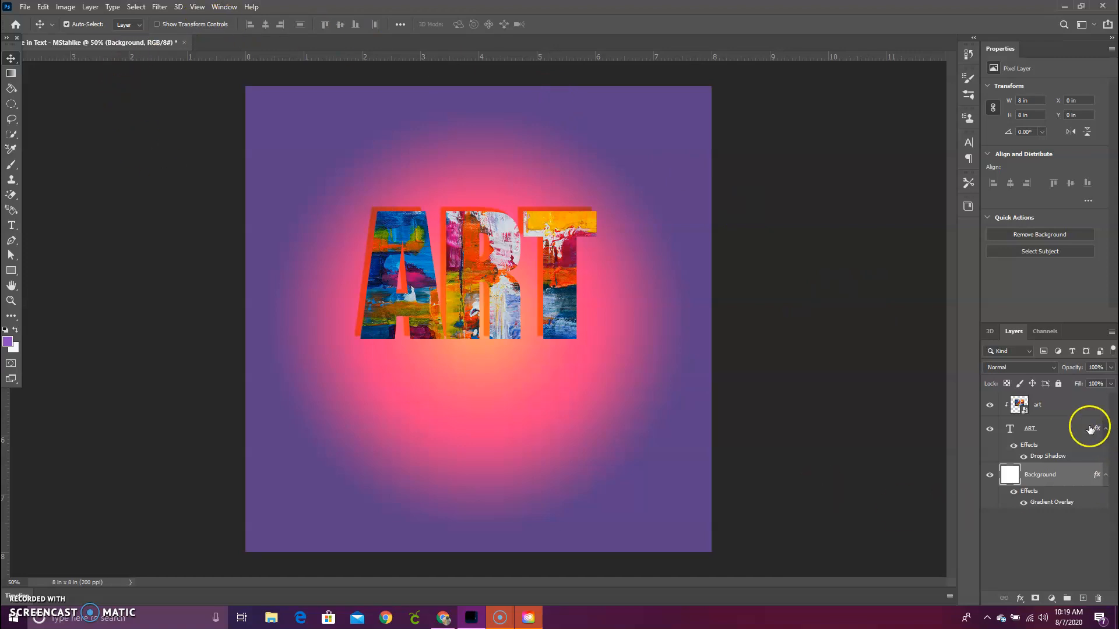
Add a new empty layer above the art image layer.
click(1056, 408)
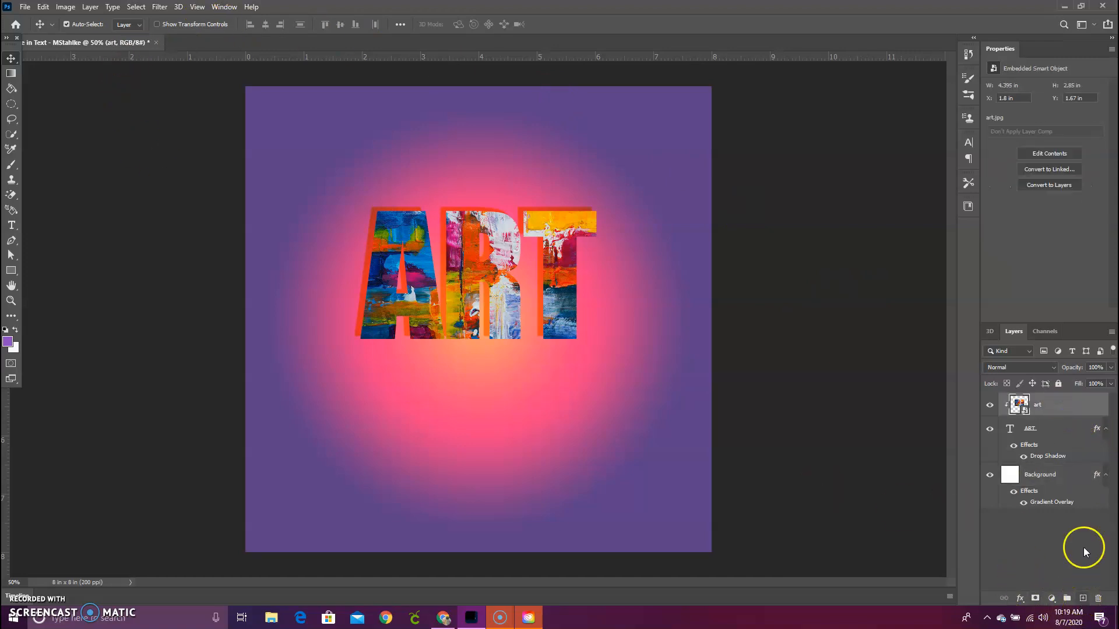
click(1084, 600)
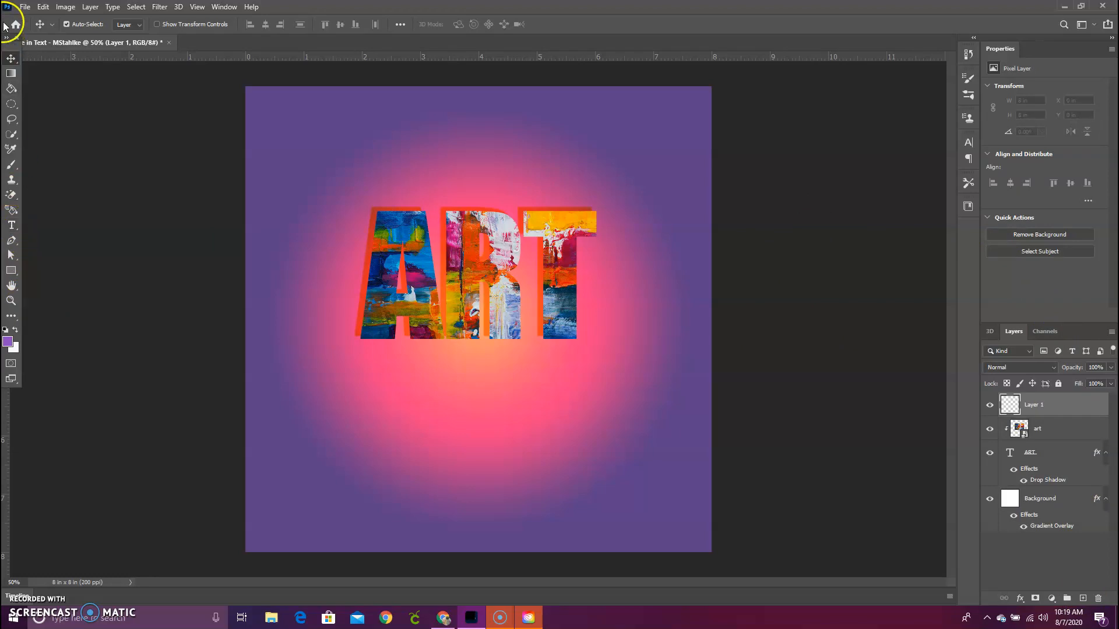
Start a new text line above the word ART on the empty layer and set its font size to 30 pt.
click(11, 225)
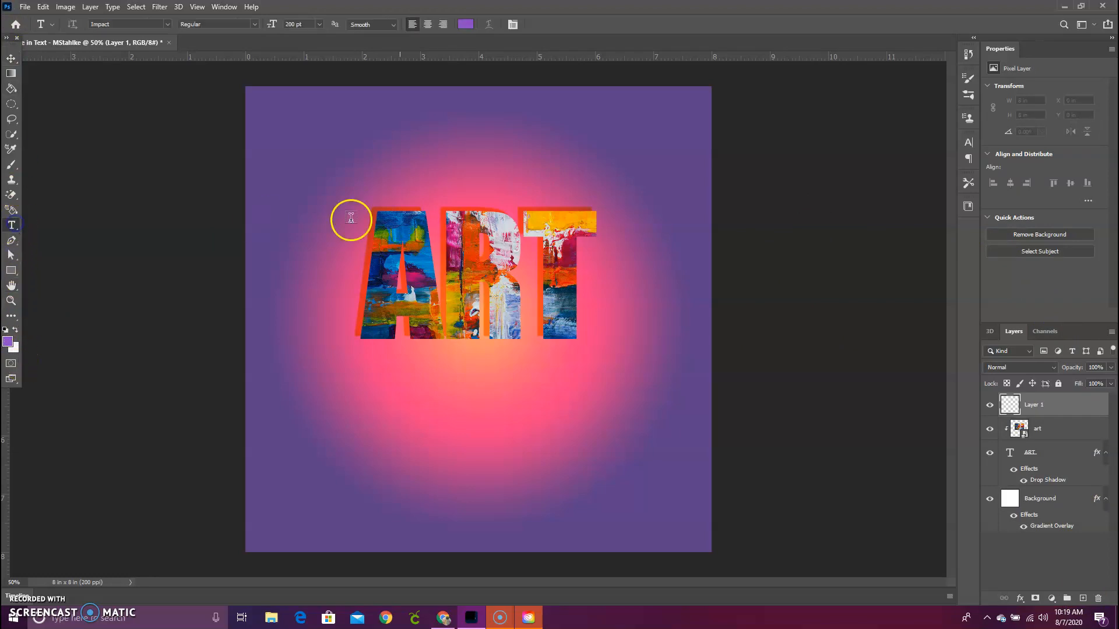
click(486, 185)
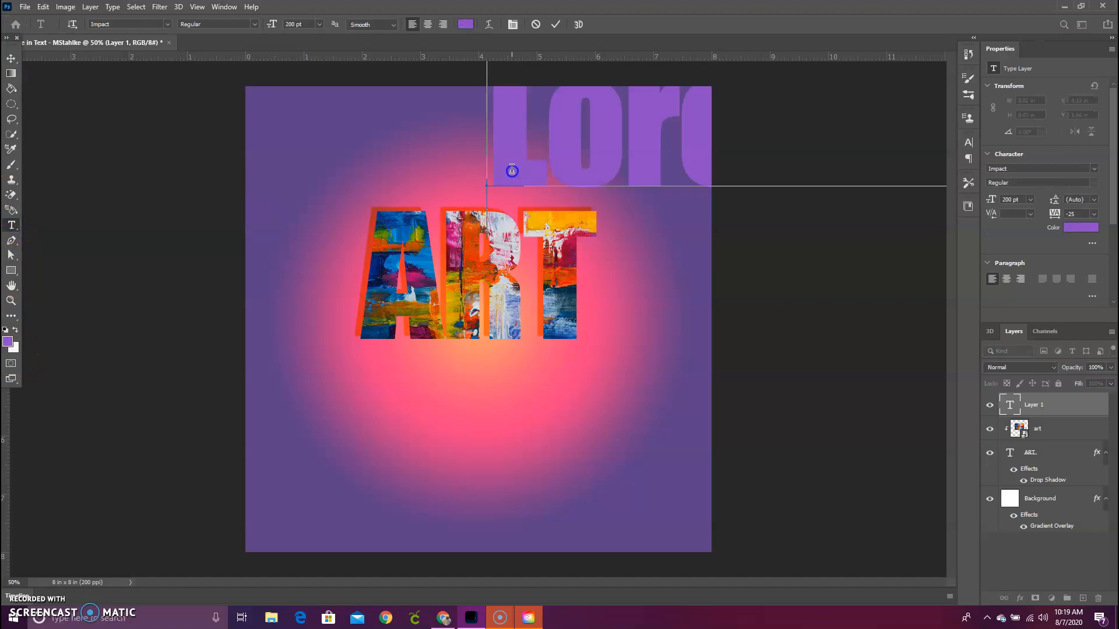
key(ctrl+a)
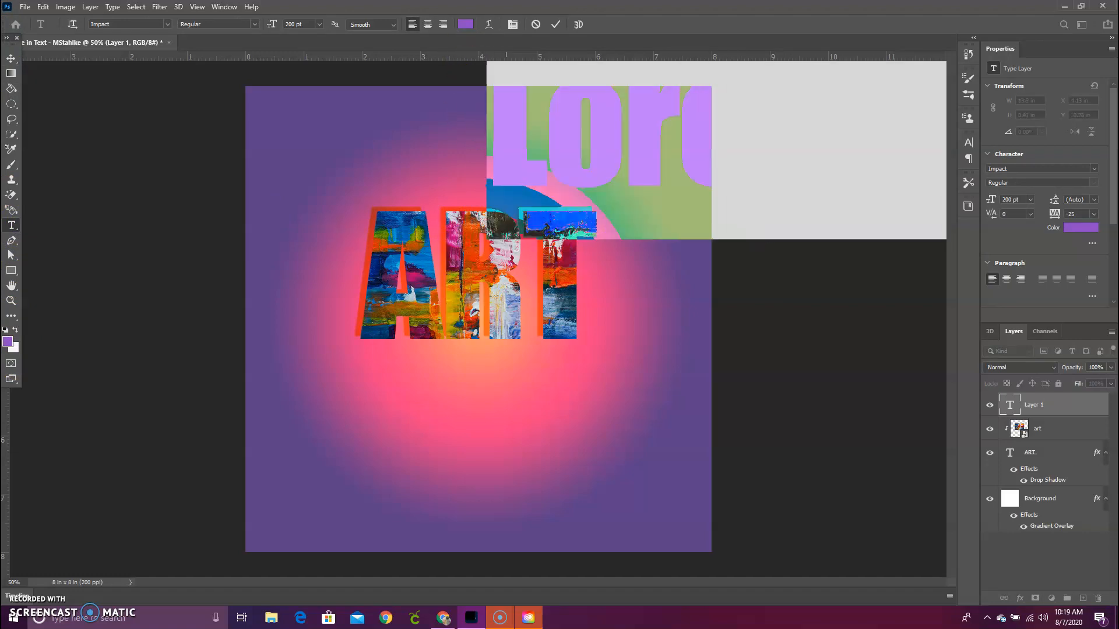
click(320, 24)
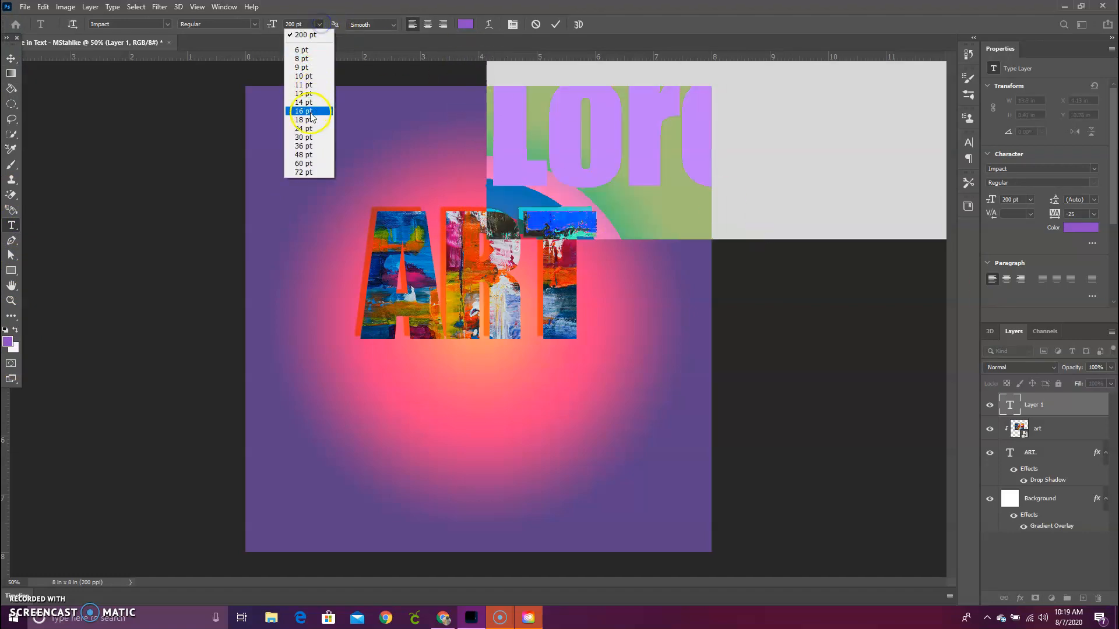
click(303, 137)
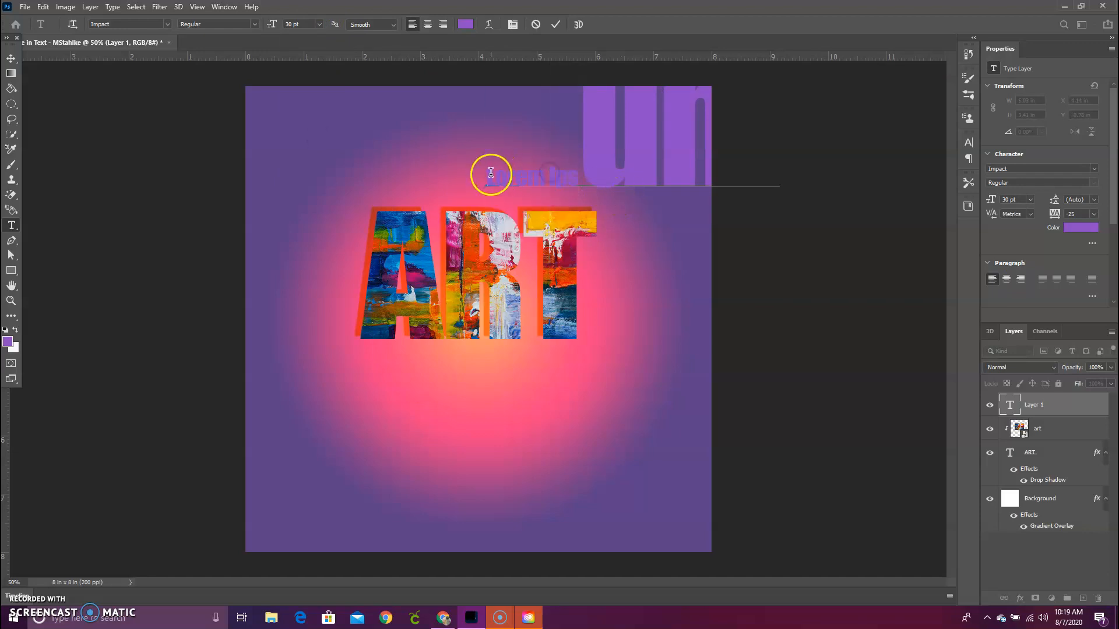
drag(491, 173, 874, 177)
click(319, 24)
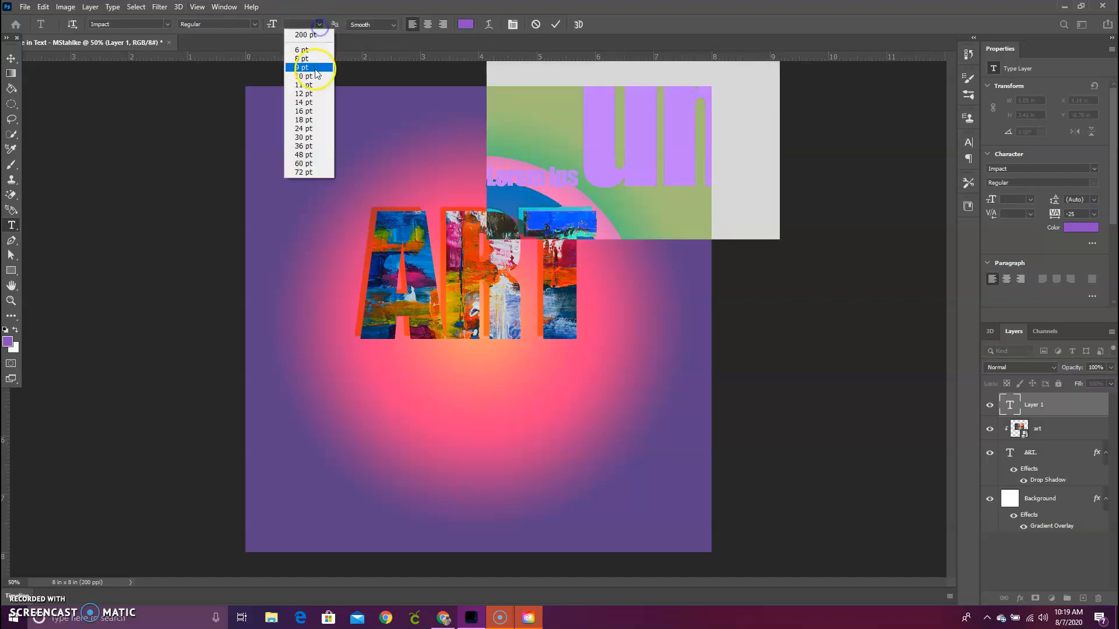
click(321, 138)
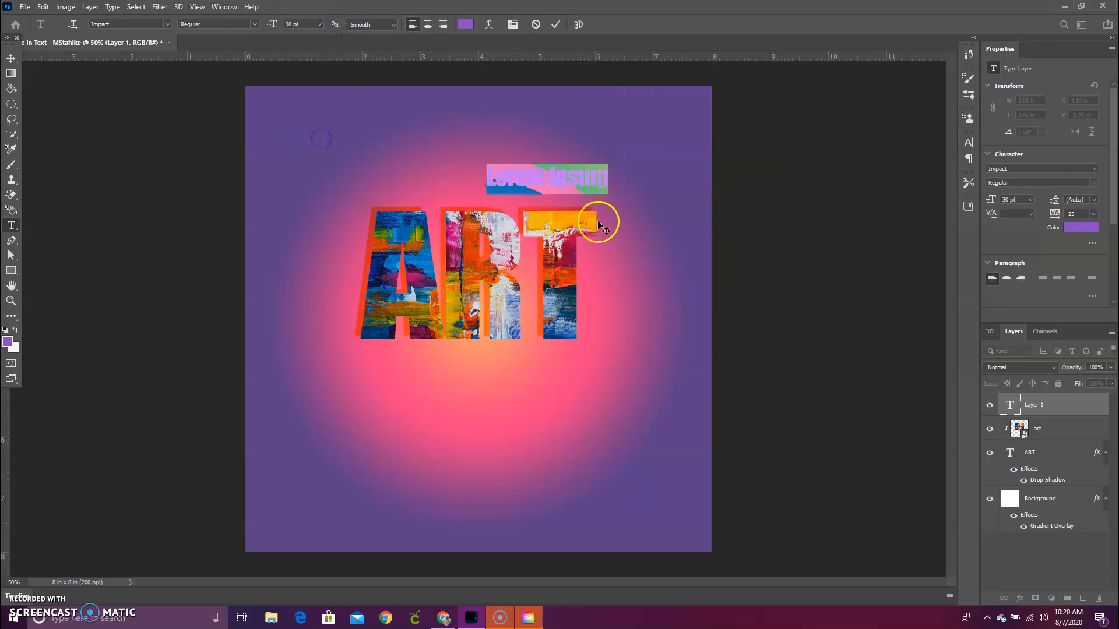
Set the color of the new text line above ART to near-black, #020202.
click(492, 177)
click(465, 24)
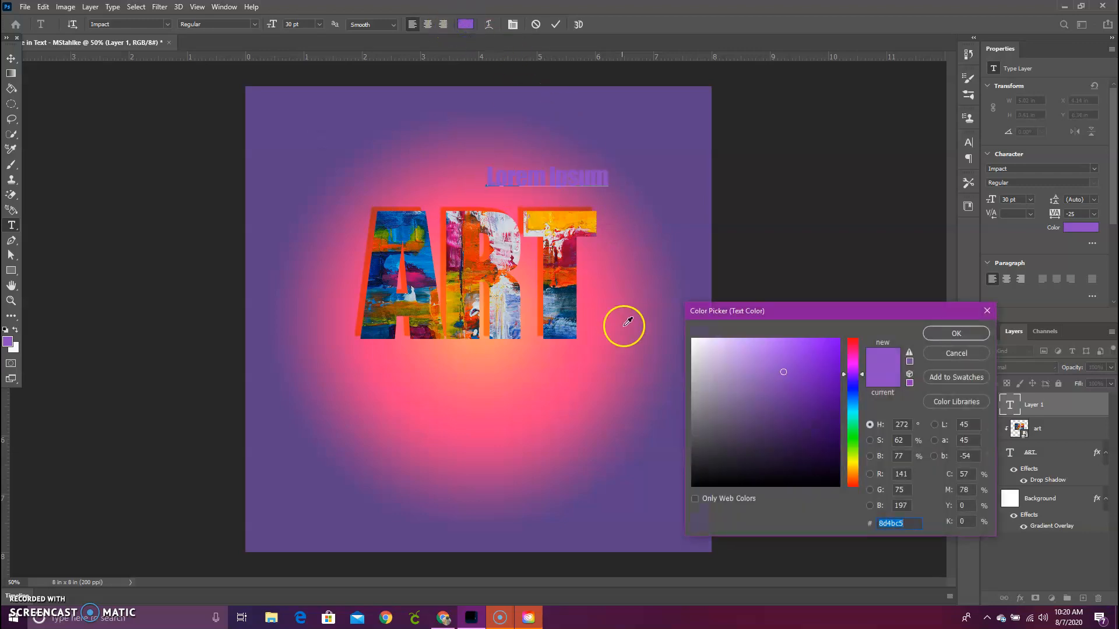
click(695, 484)
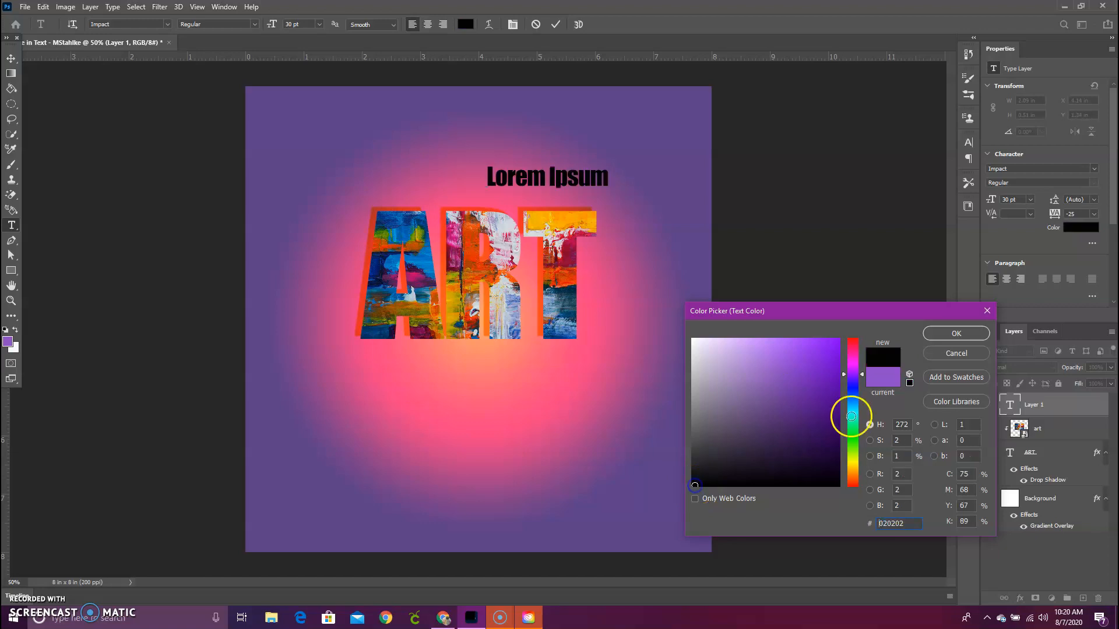
click(979, 332)
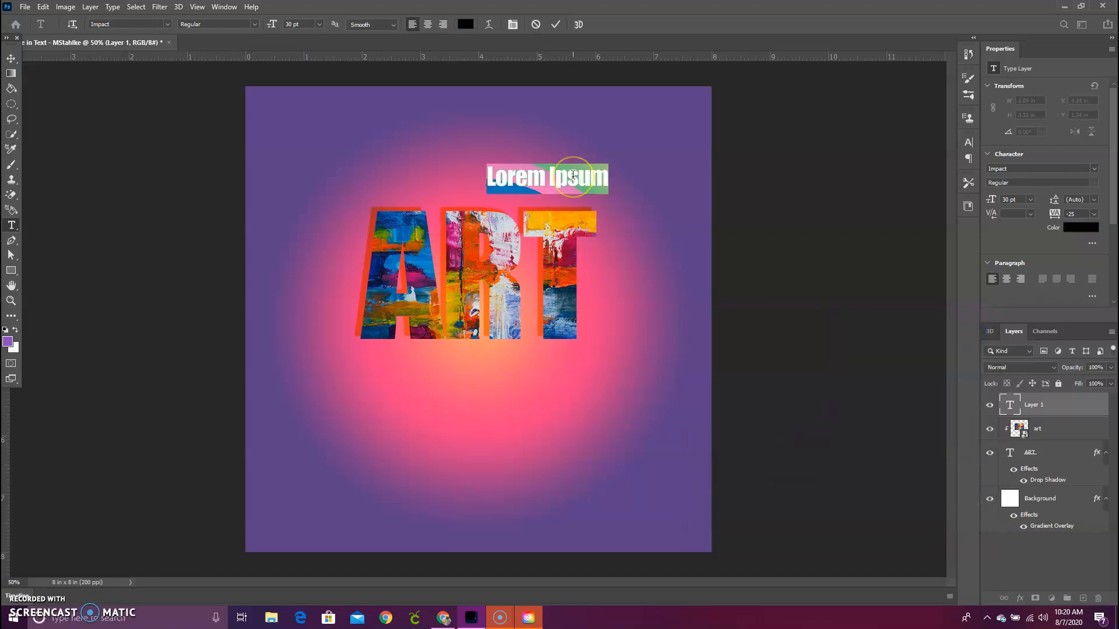
Enter "The EARTH without" as the text and move it just above ART, lined up with the word's left edge.
text(The )
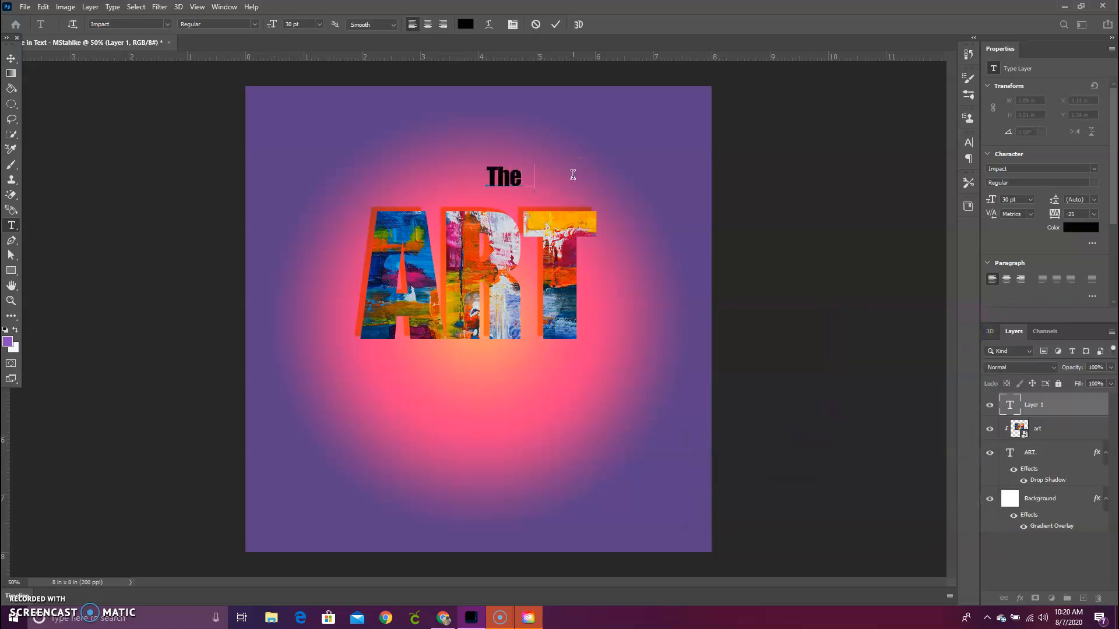
text(EARTH without)
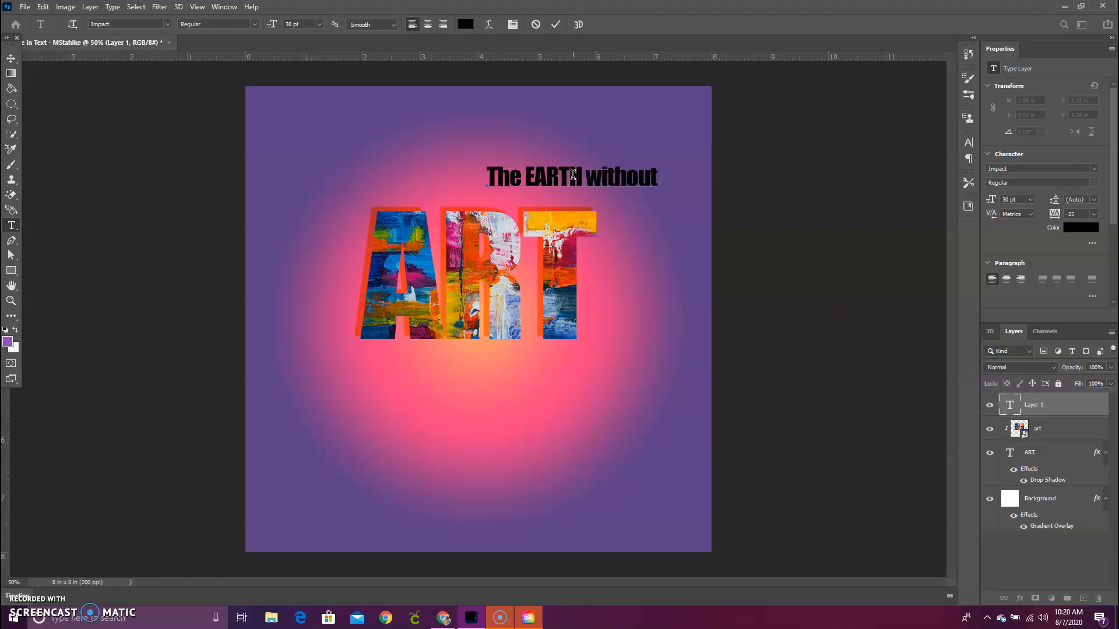
click(6, 61)
drag(516, 175, 392, 185)
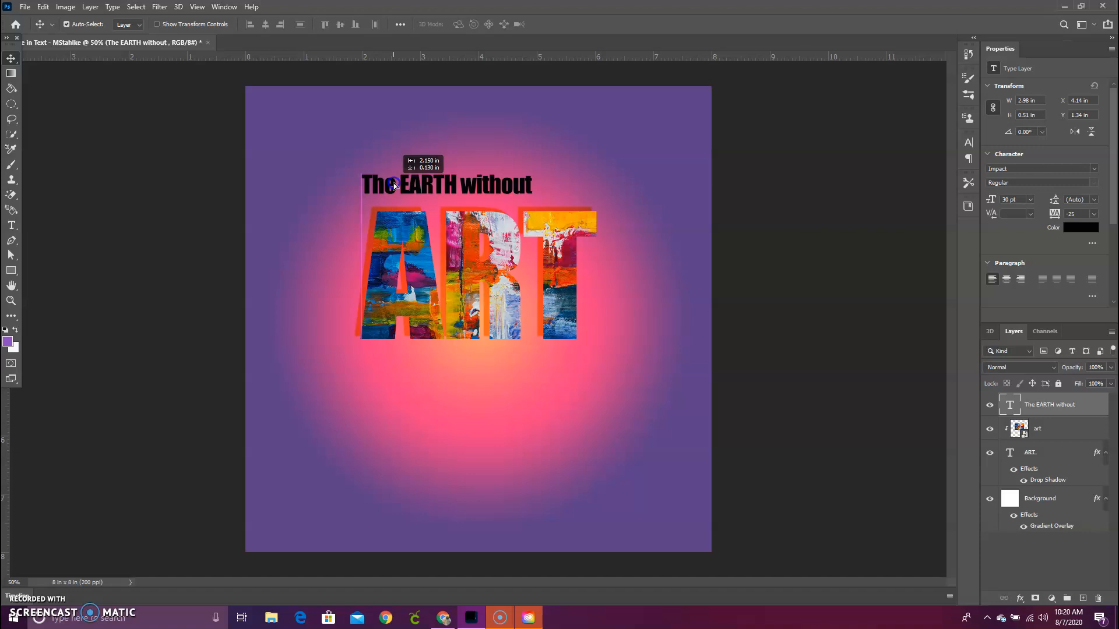
drag(394, 185, 395, 187)
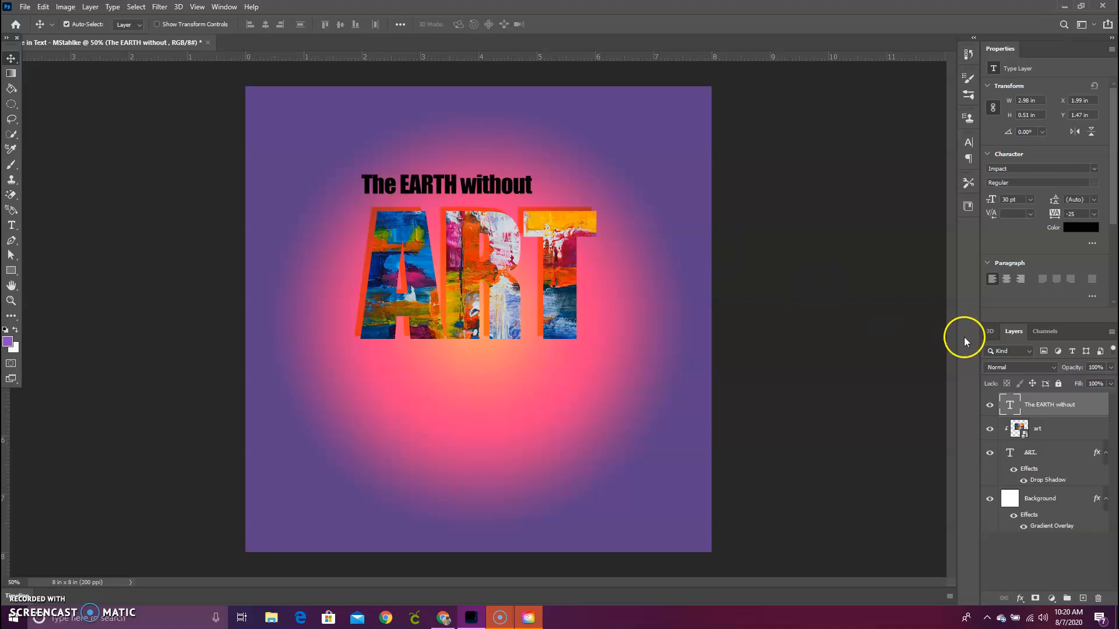
Duplicate the "The EARTH without" layer and move the copy just below the word ART.
right_click(1041, 405)
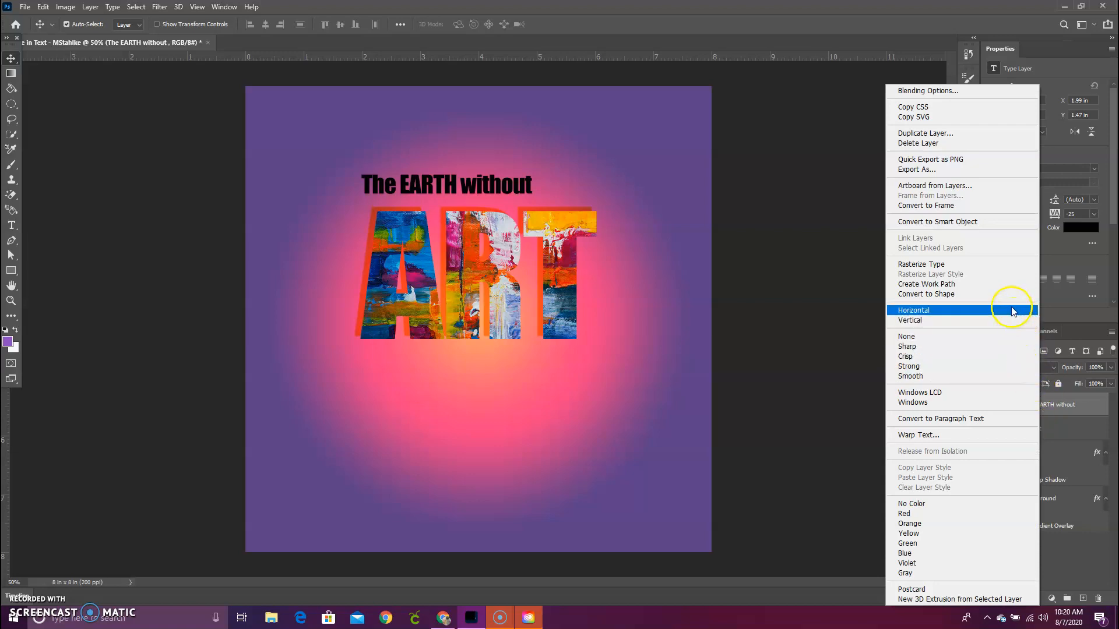
click(979, 134)
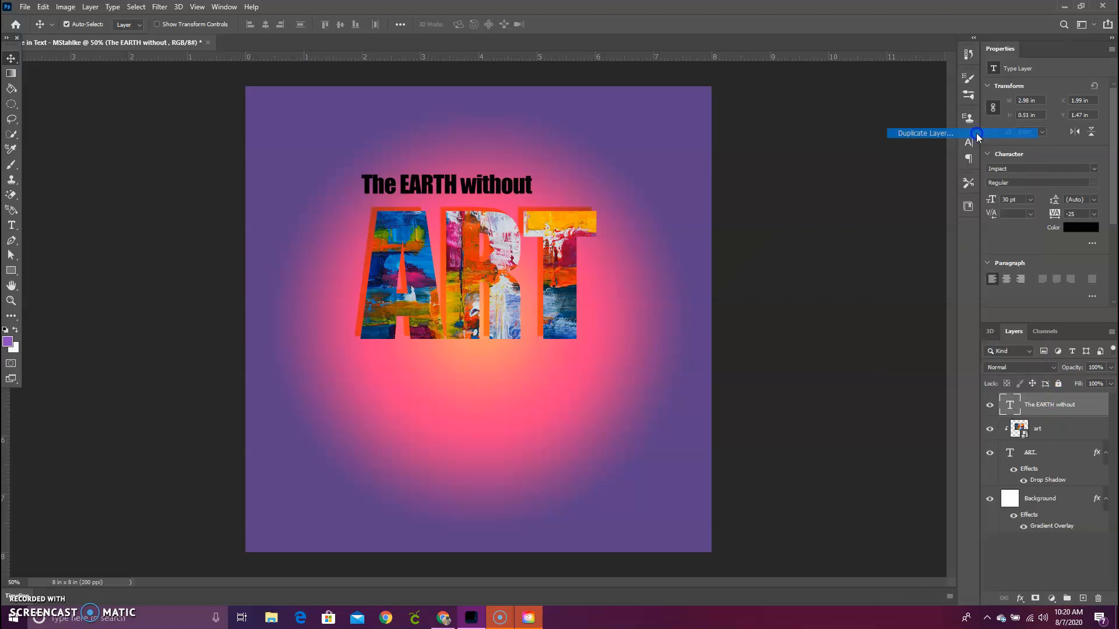
click(668, 172)
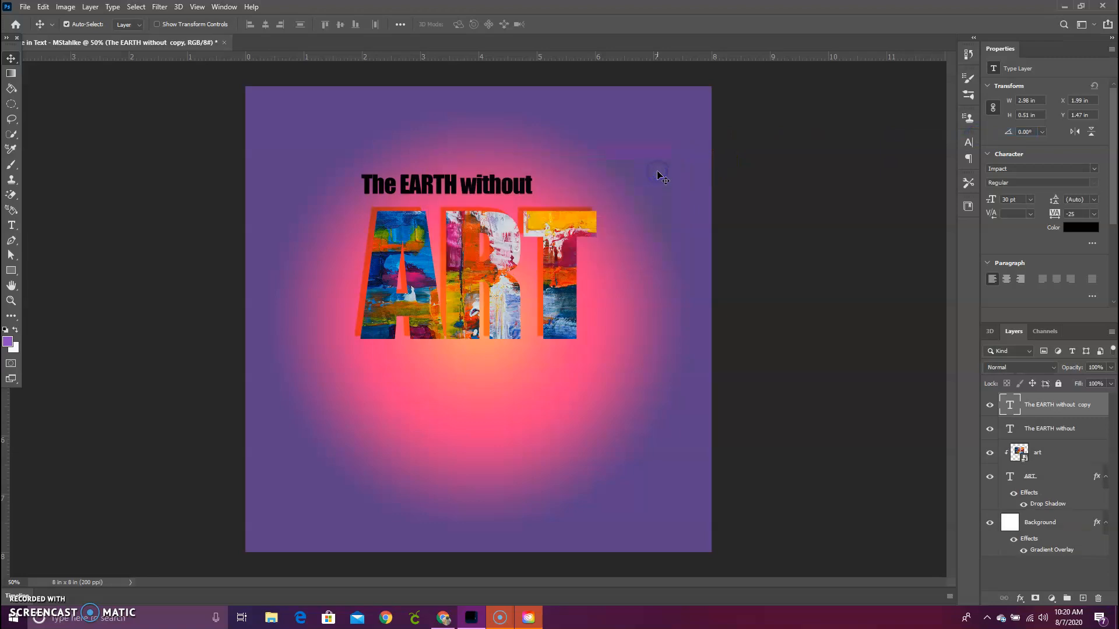
drag(458, 190, 514, 359)
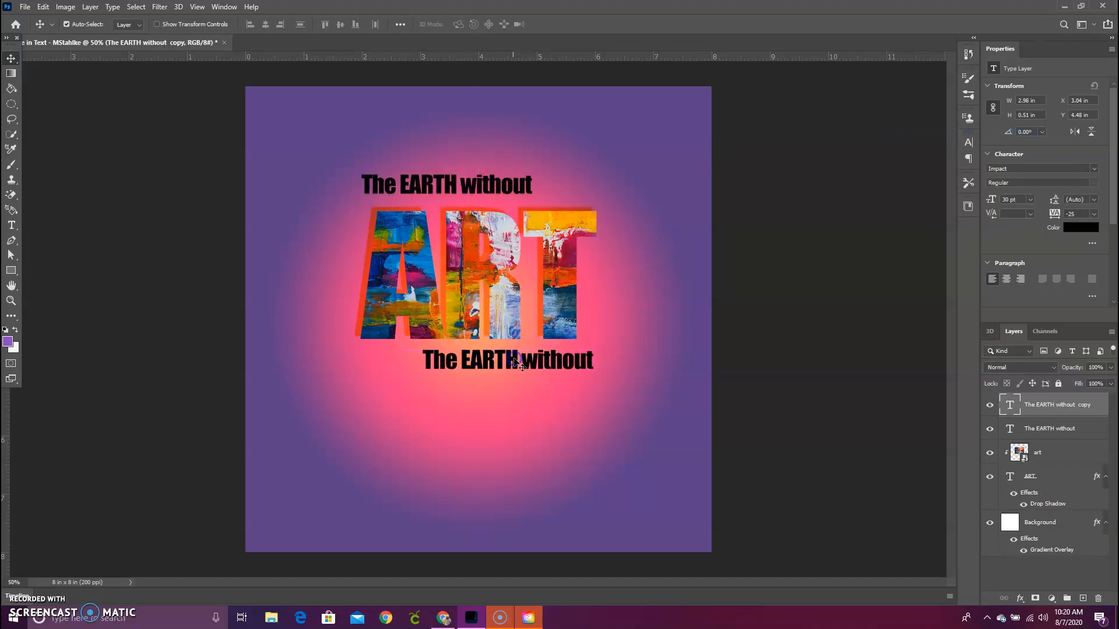
Replace the wording of the copied text line below ART with "is just. . ." and commit the edit.
double_click(450, 367)
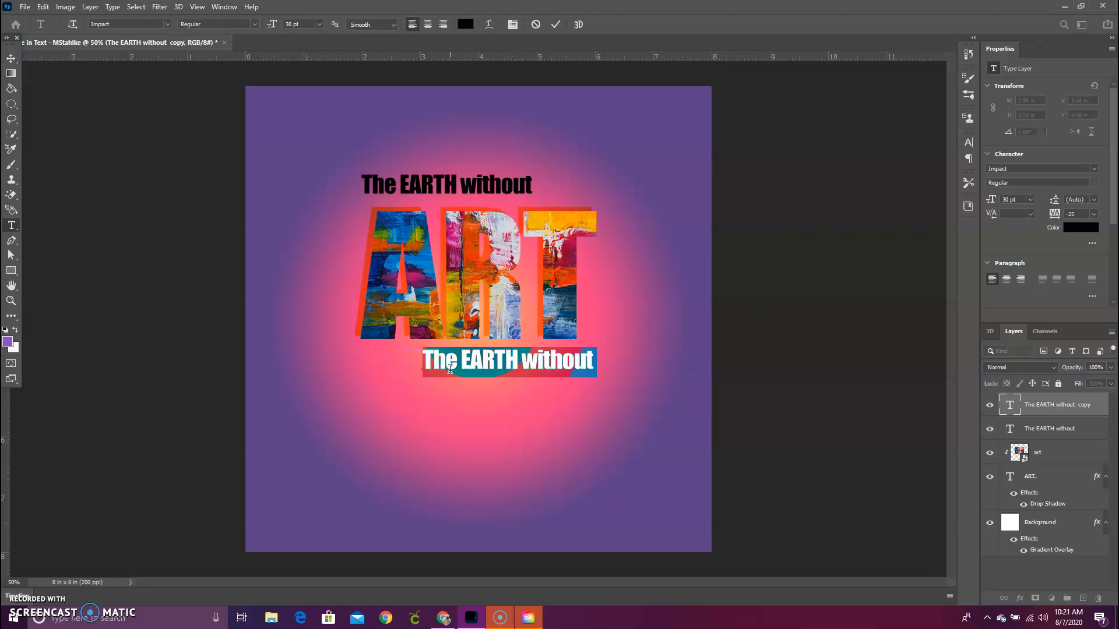
text(is just...)
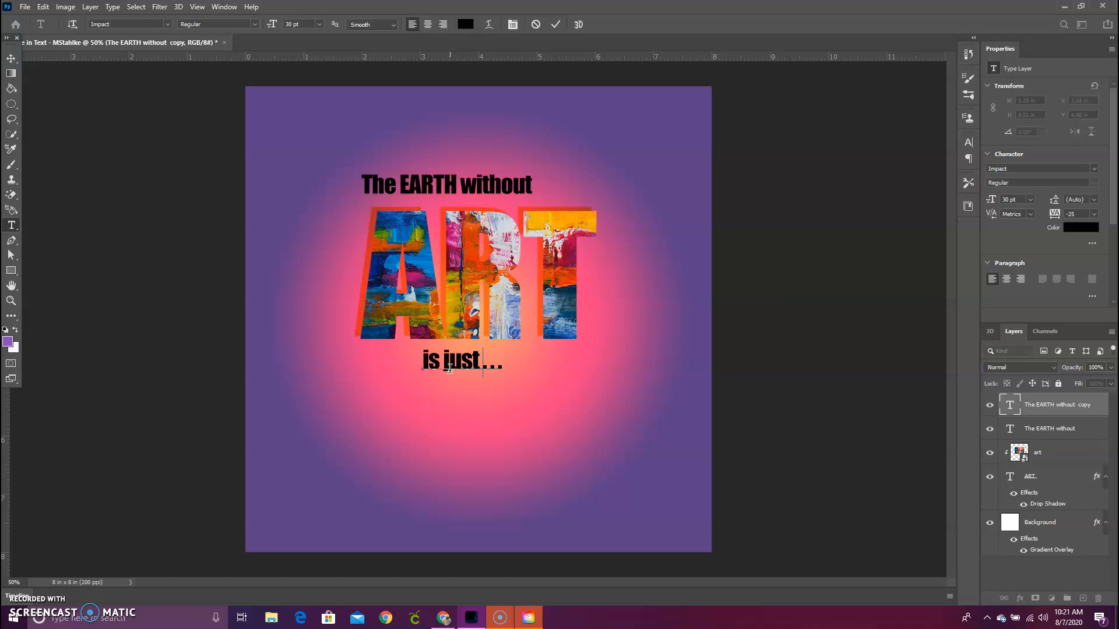
click(558, 377)
click(556, 24)
key(v)
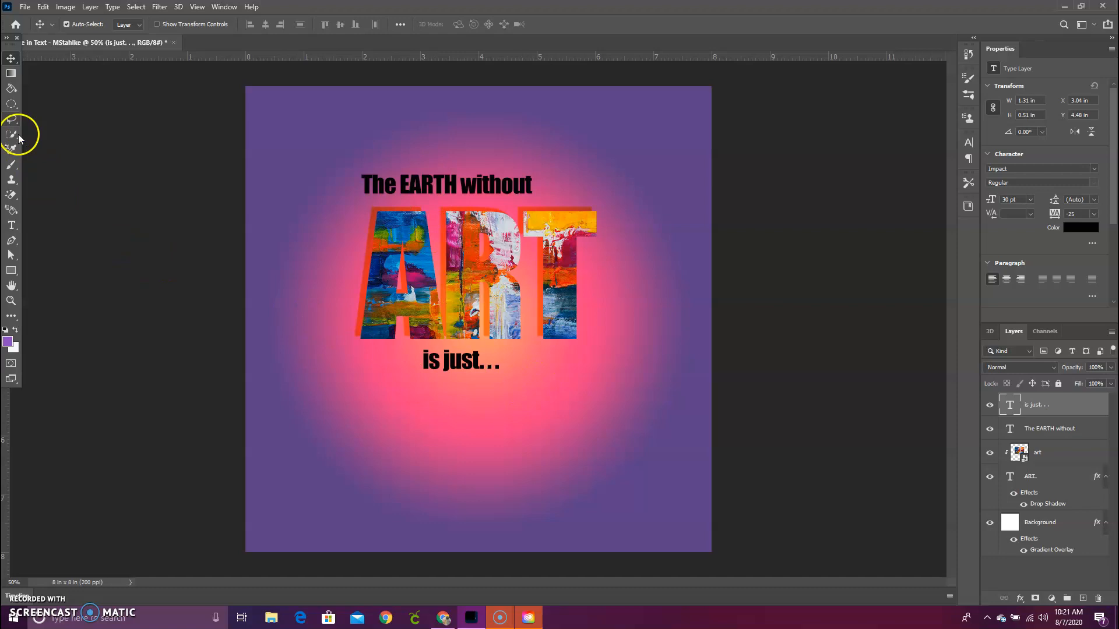
Add a new empty layer above the "is just. . ." text layer.
click(11, 225)
click(524, 368)
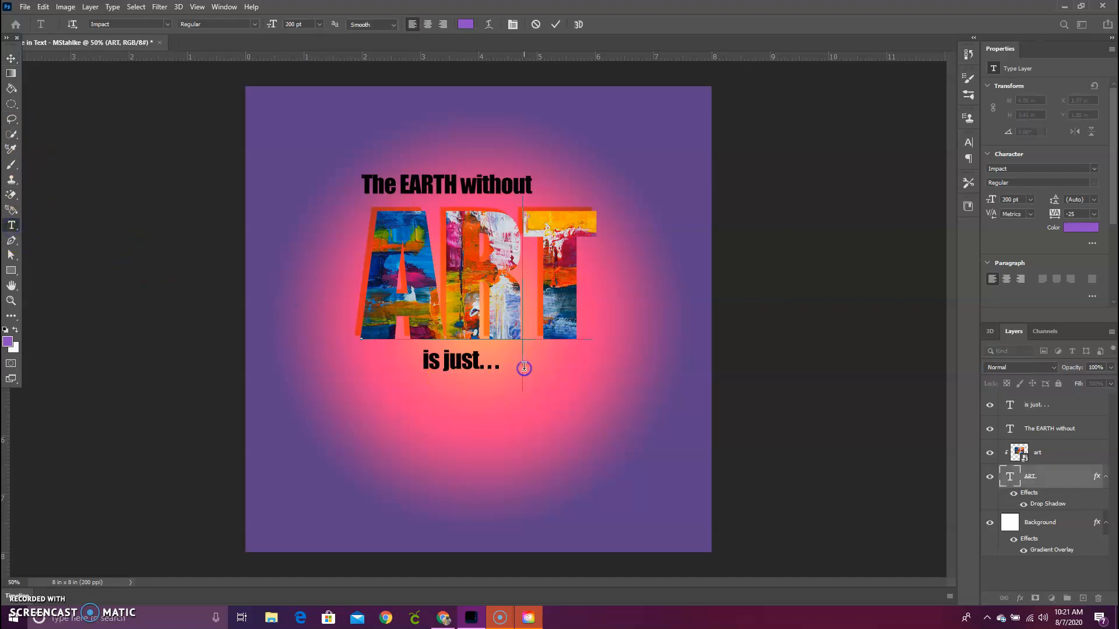
click(1065, 408)
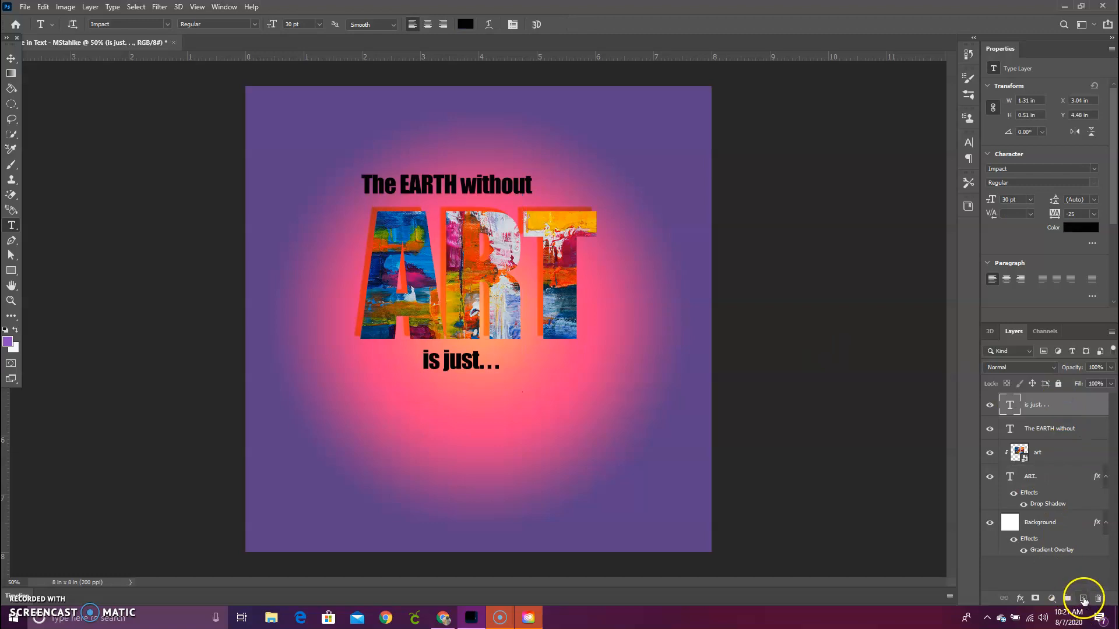
click(1083, 598)
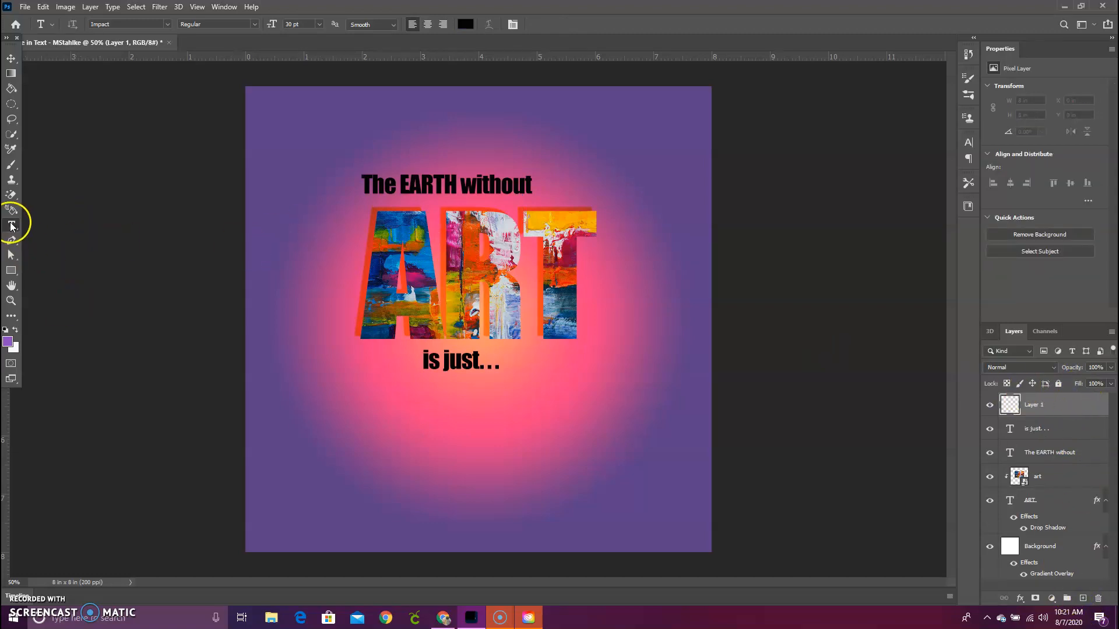
click(527, 369)
click(644, 407)
click(590, 439)
click(593, 293)
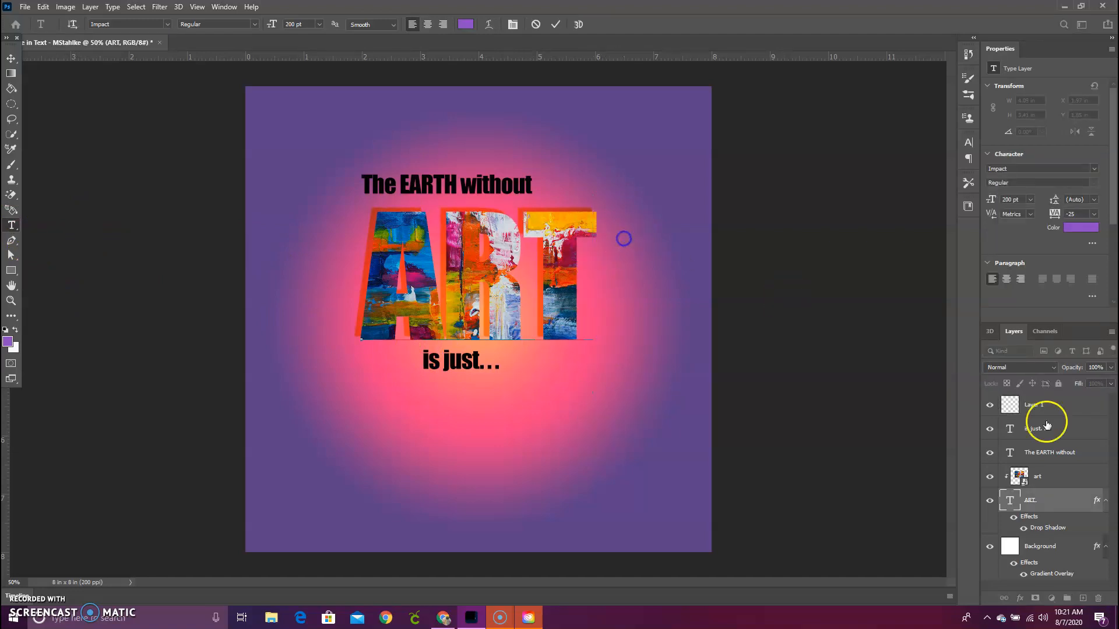
click(1057, 399)
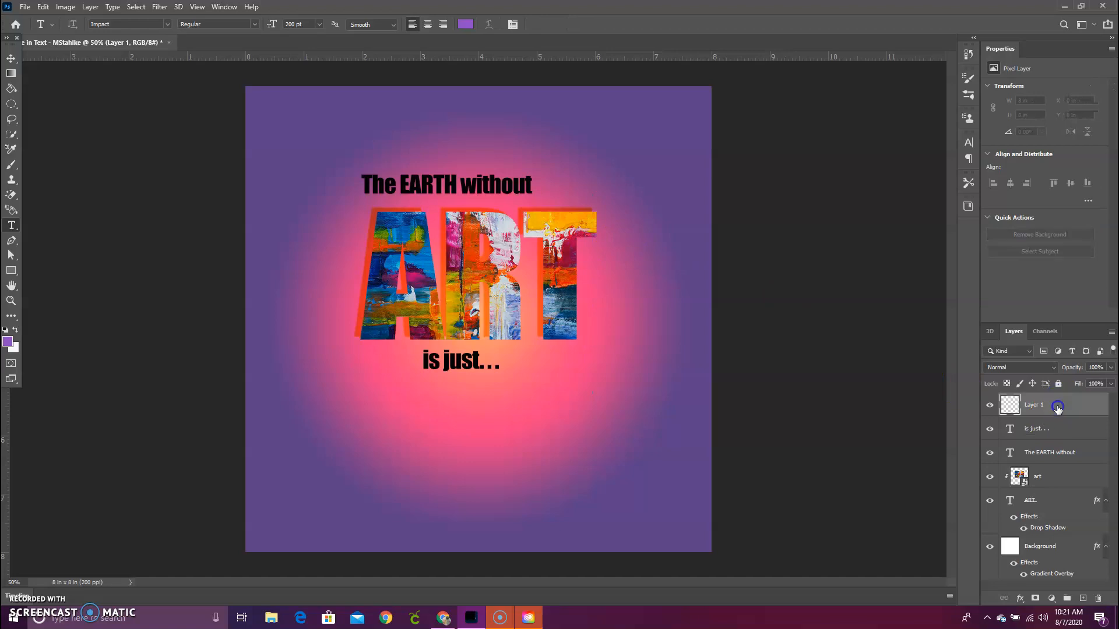
Add the text "Eh." at 200 pt on the new layer and move it directly after "is just. . .".
double_click(1058, 408)
click(1064, 86)
key(t)
click(457, 493)
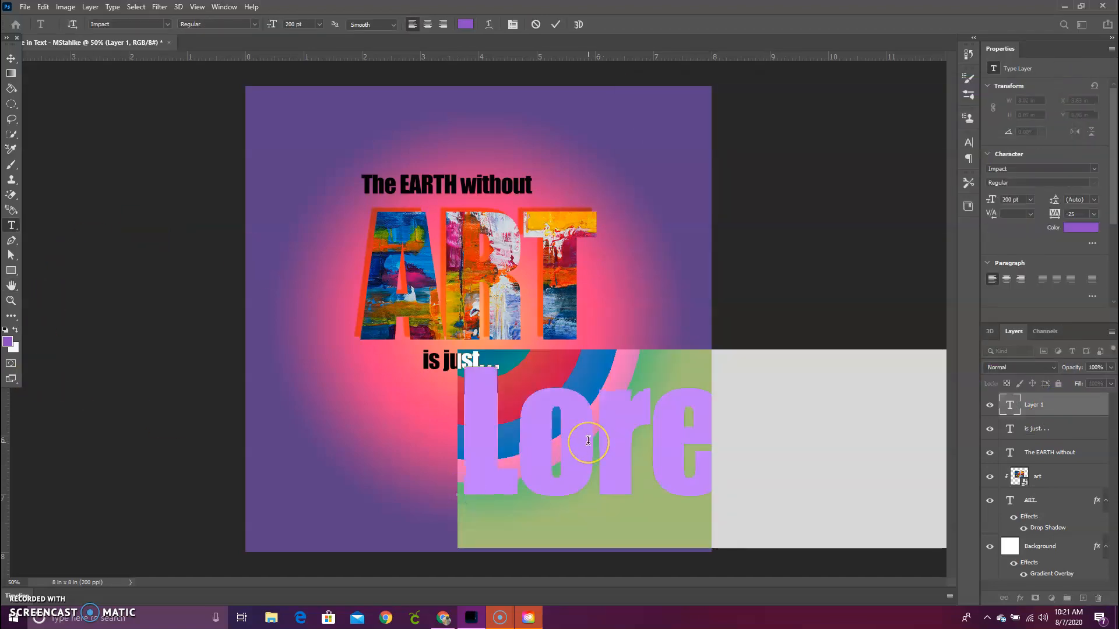
text(Eh)
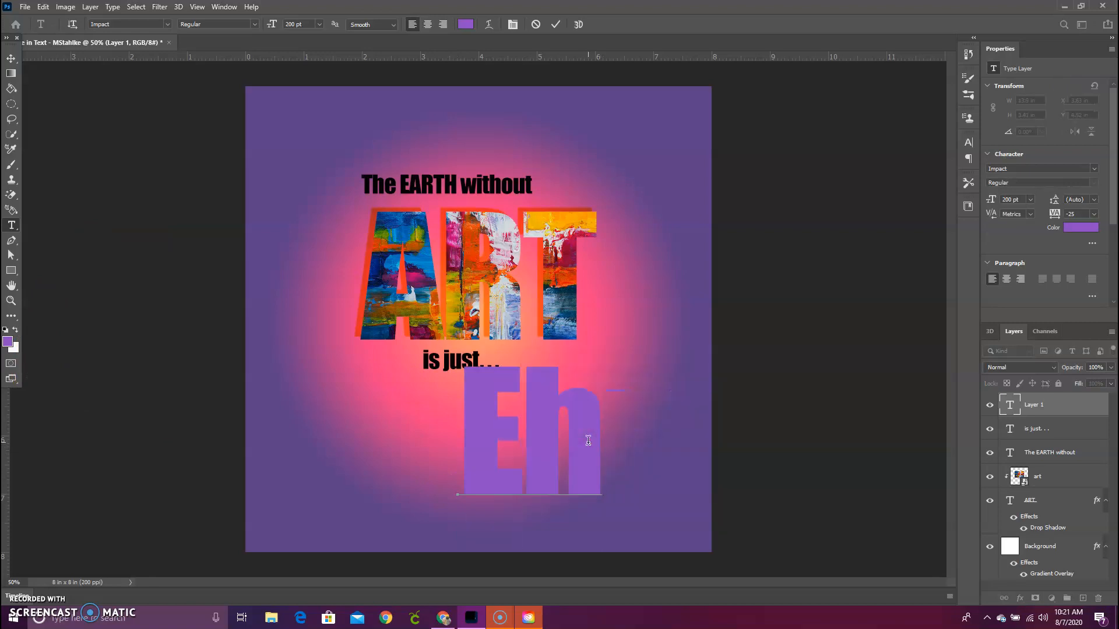
text(.)
drag(638, 461, 679, 446)
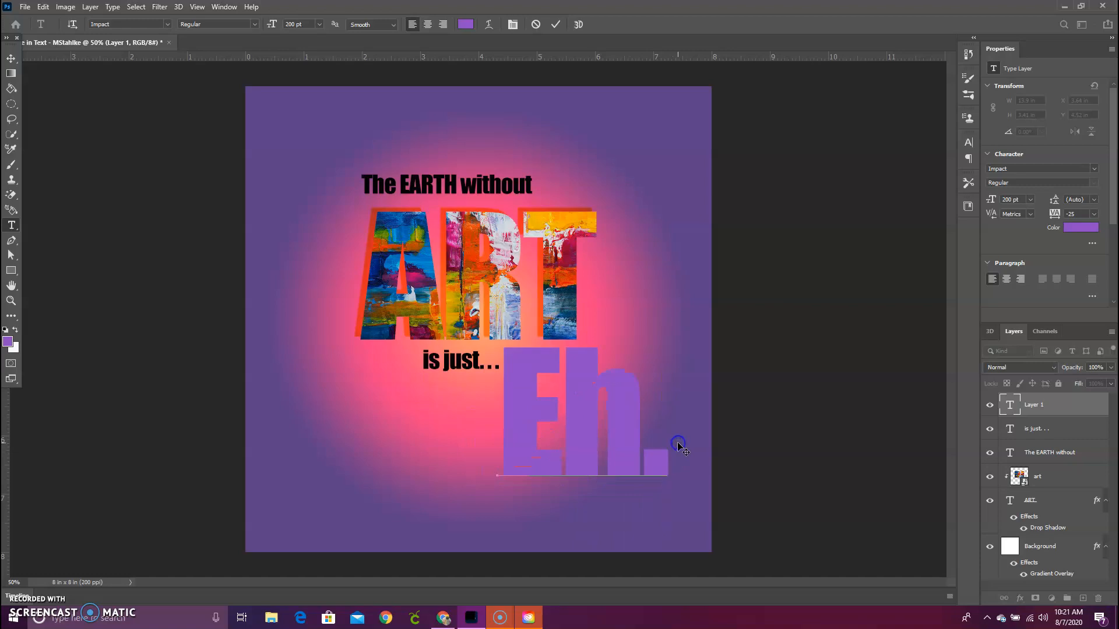
Recolor the "Eh." text to a very light lavender, #ece5f2.
double_click(665, 464)
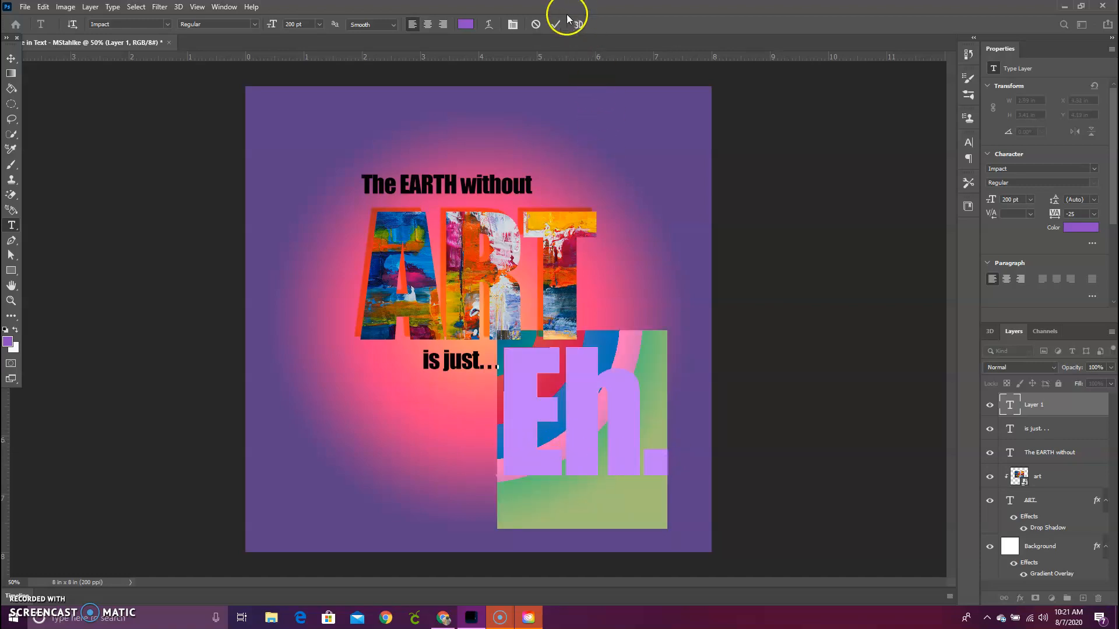
click(473, 25)
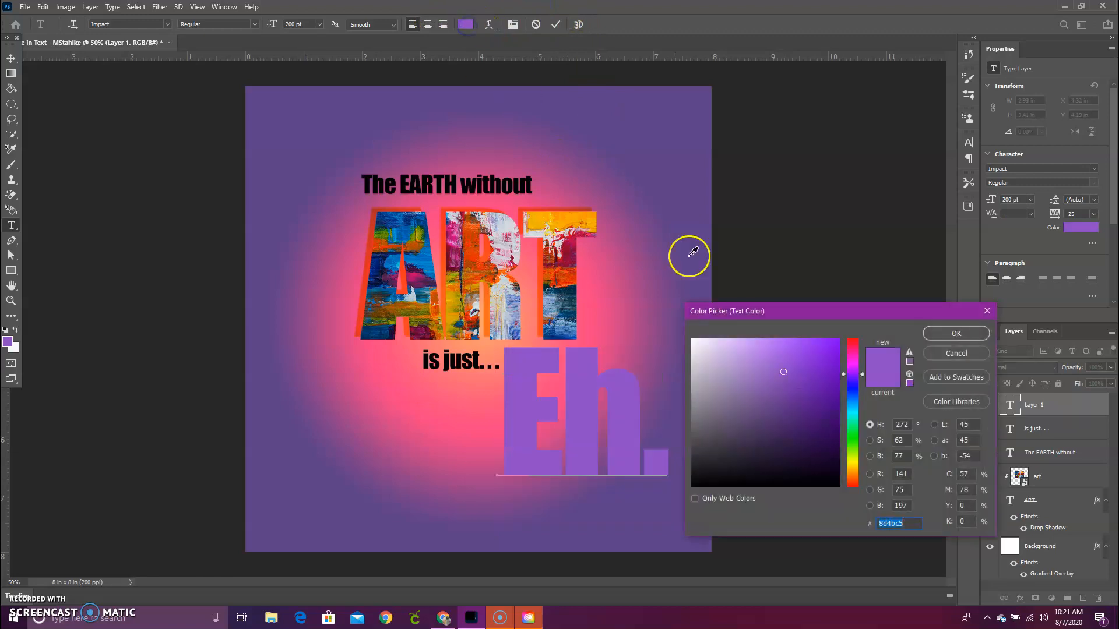
click(693, 344)
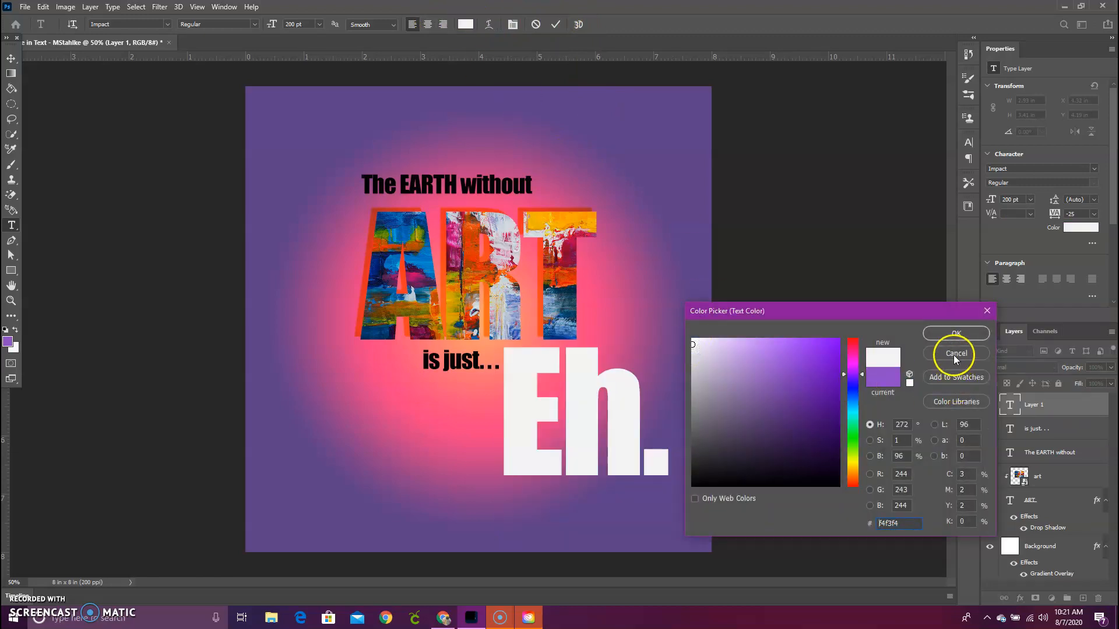
click(702, 366)
drag(702, 366, 701, 355)
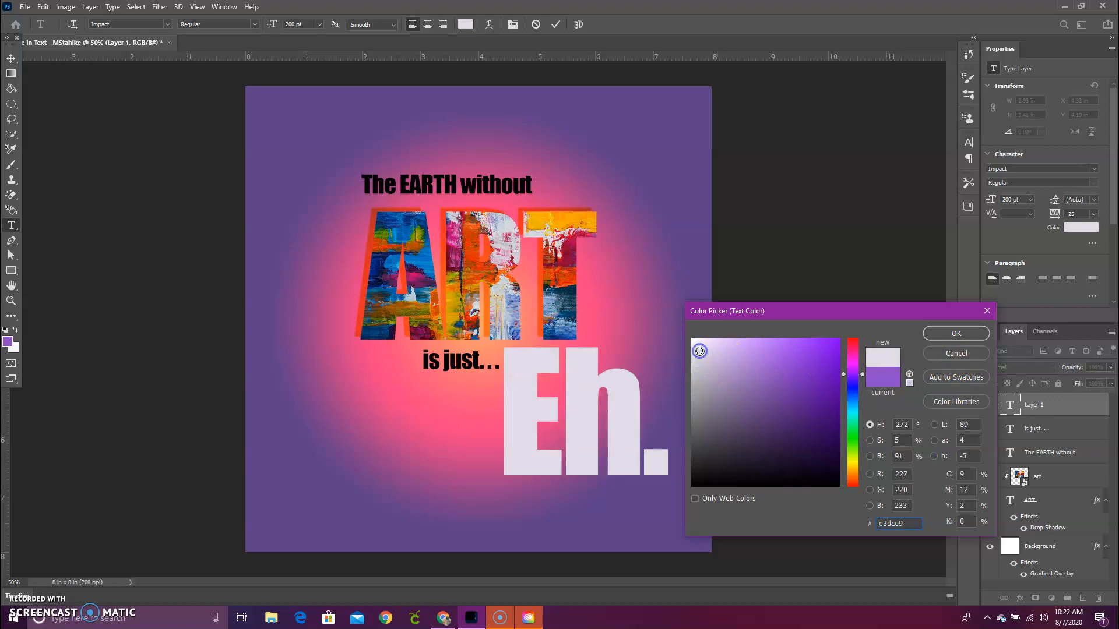
click(699, 345)
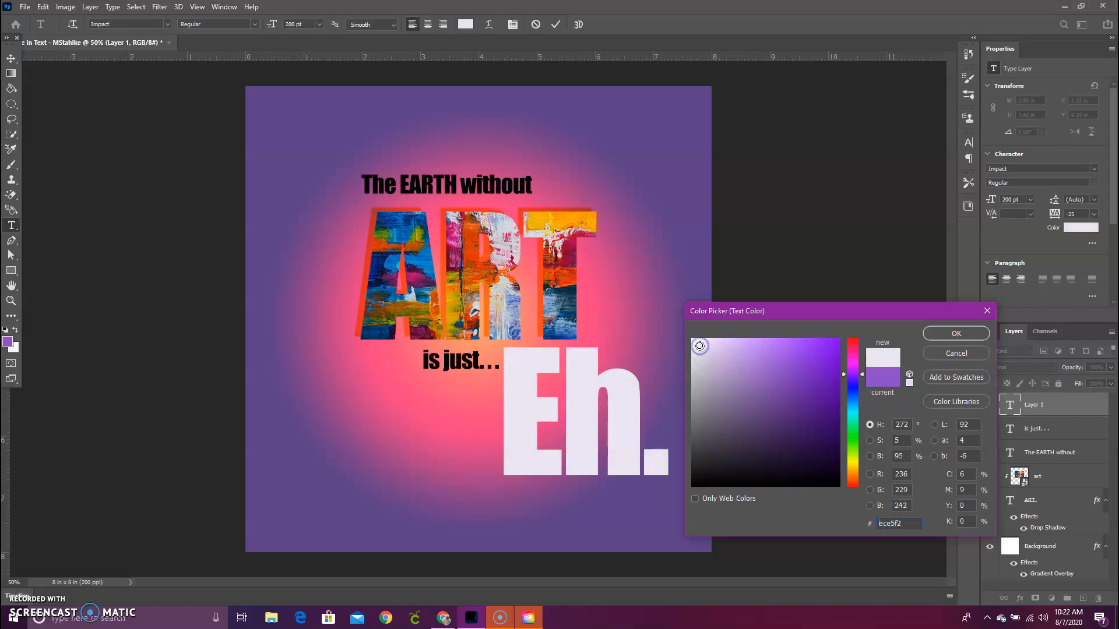
click(934, 335)
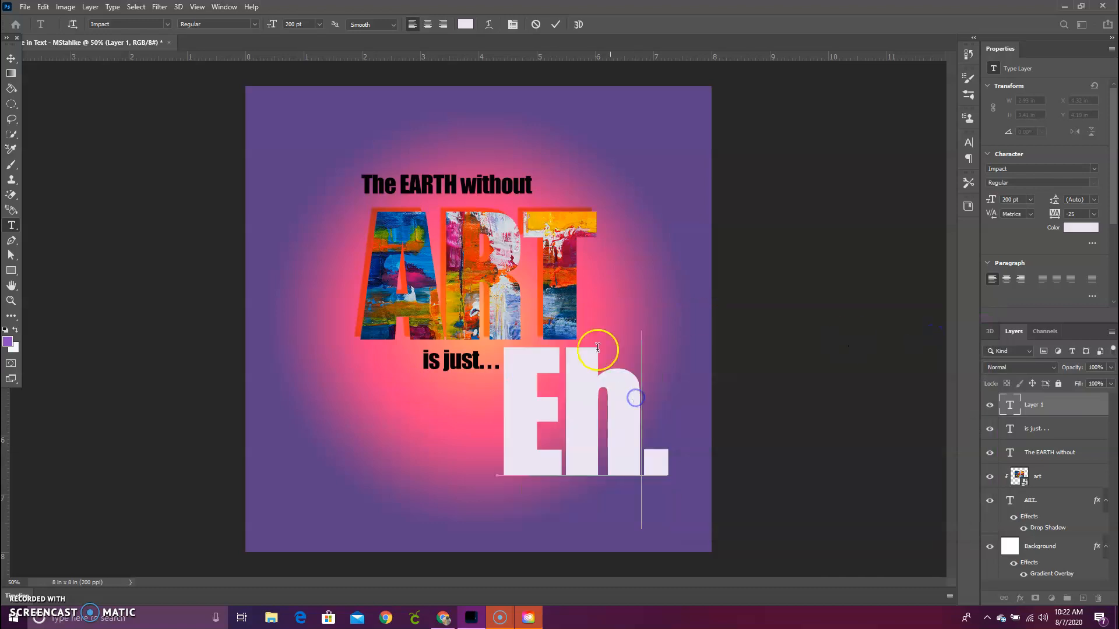
Recolor only the letters "ART" within "EARTH" in the text line above the large ART to a very light lavender and commit the edit.
click(437, 183)
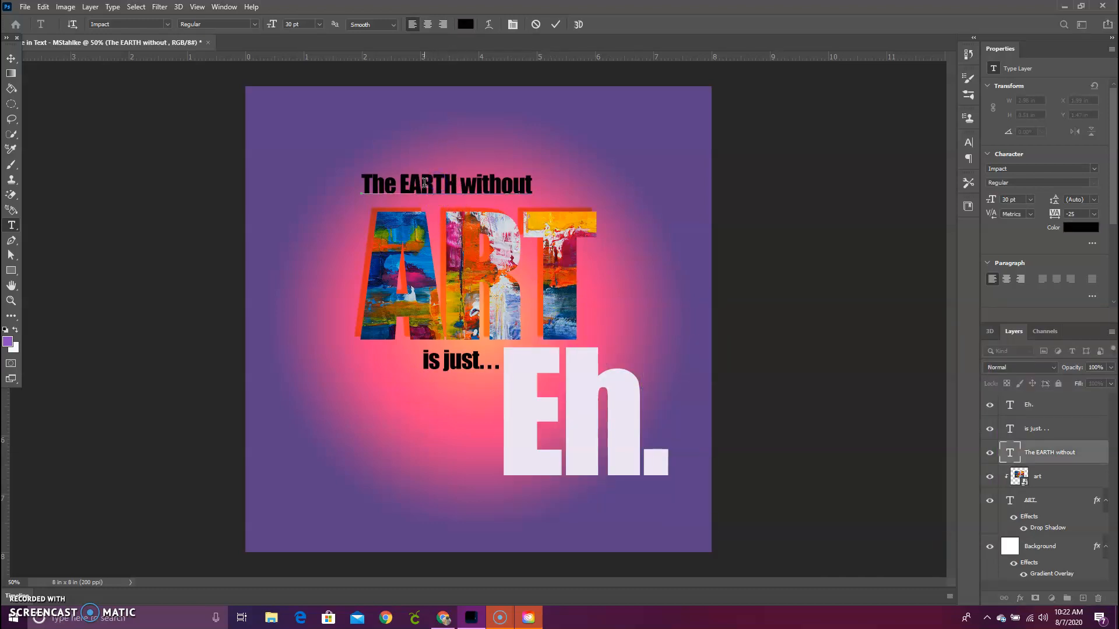
mouse_move(419, 186)
mouse_down()
mouse_move(432, 188)
mouse_move(414, 190)
mouse_up()
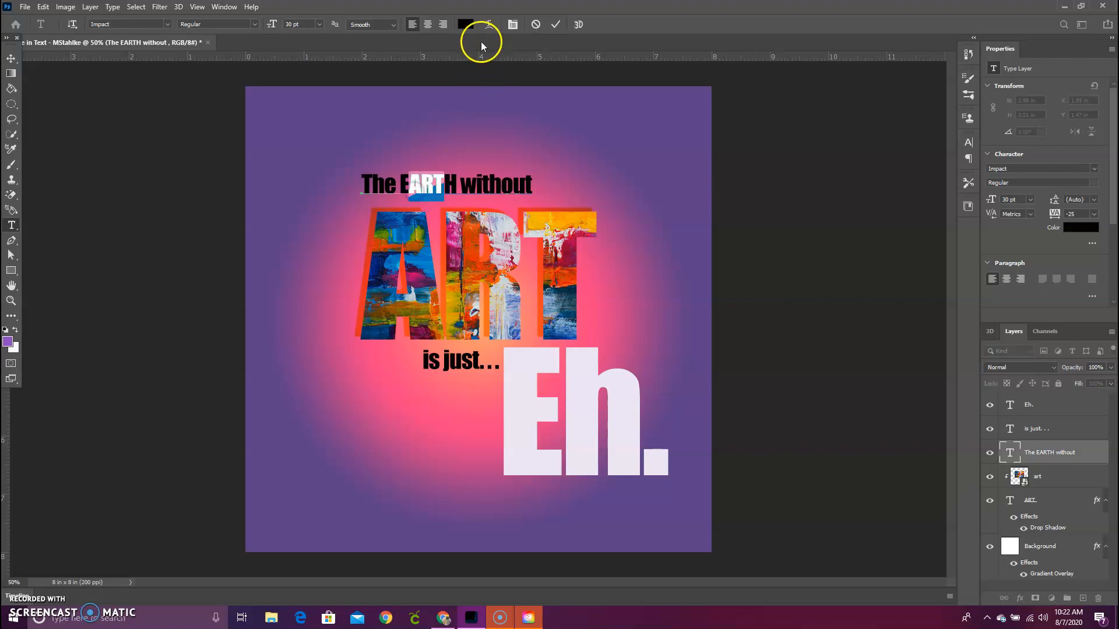
click(465, 24)
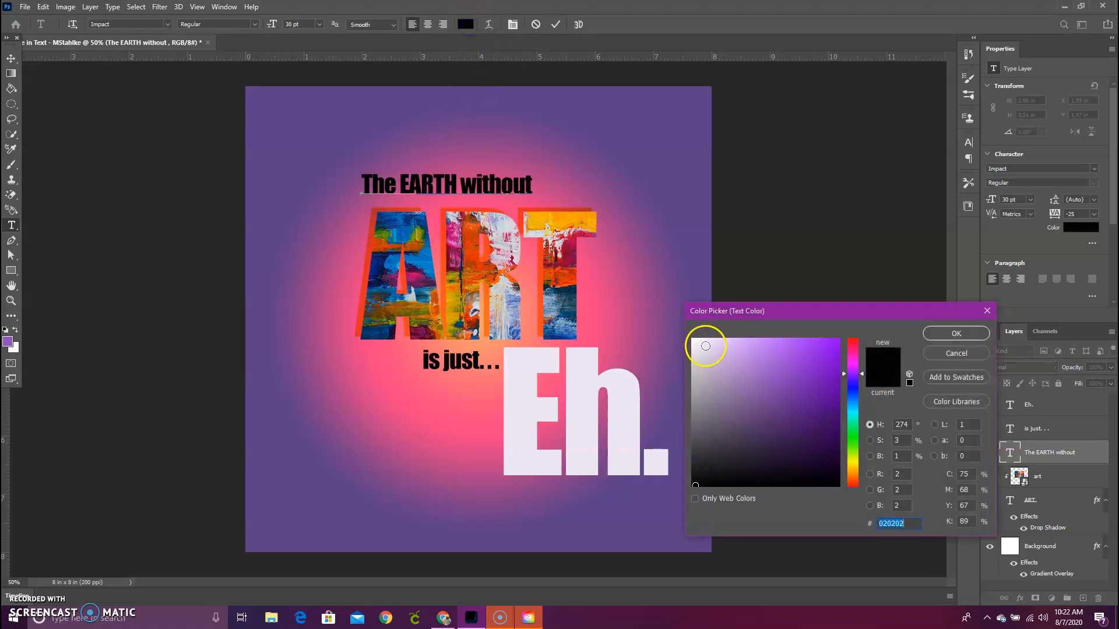
click(705, 346)
click(941, 333)
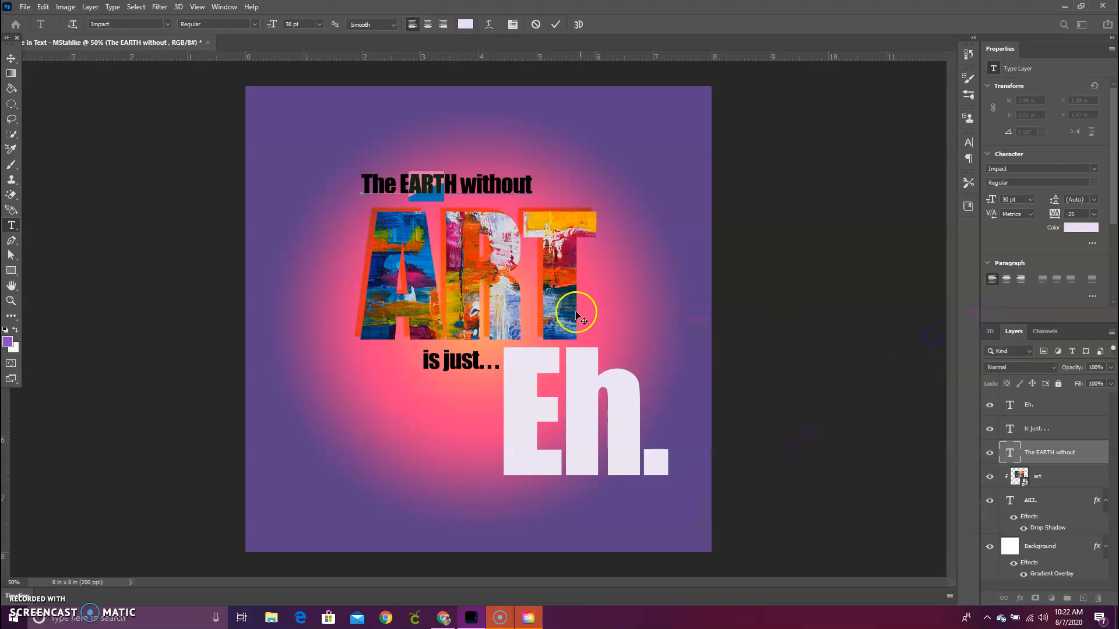
click(466, 178)
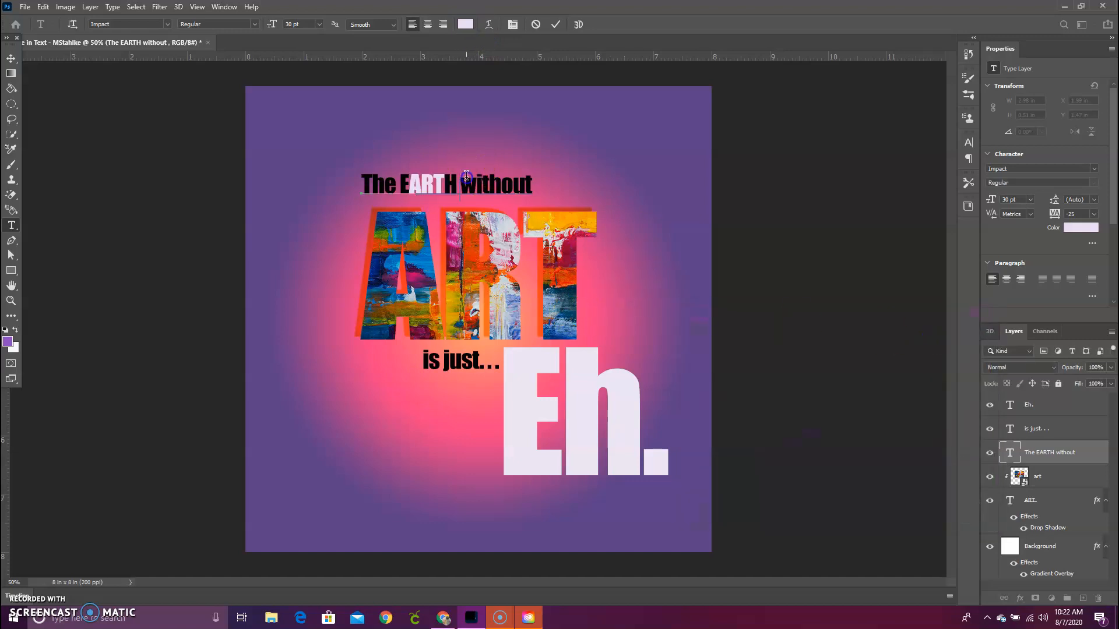
click(555, 25)
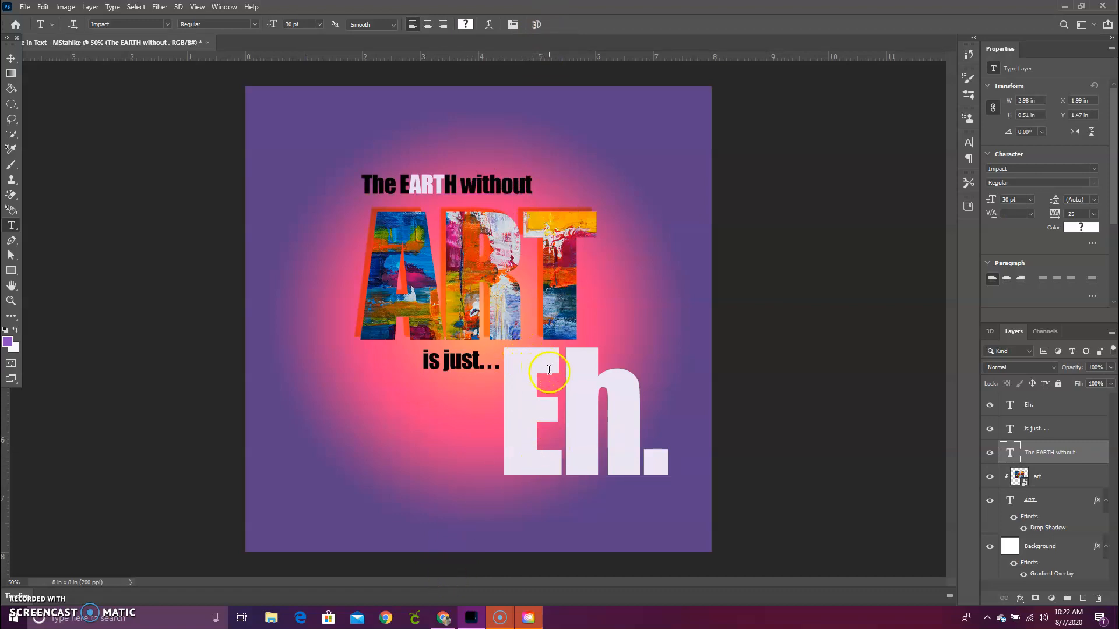
Start saving the design under a separate format in the Image in Text folder, choosing JPEG as the file type.
click(25, 7)
click(68, 142)
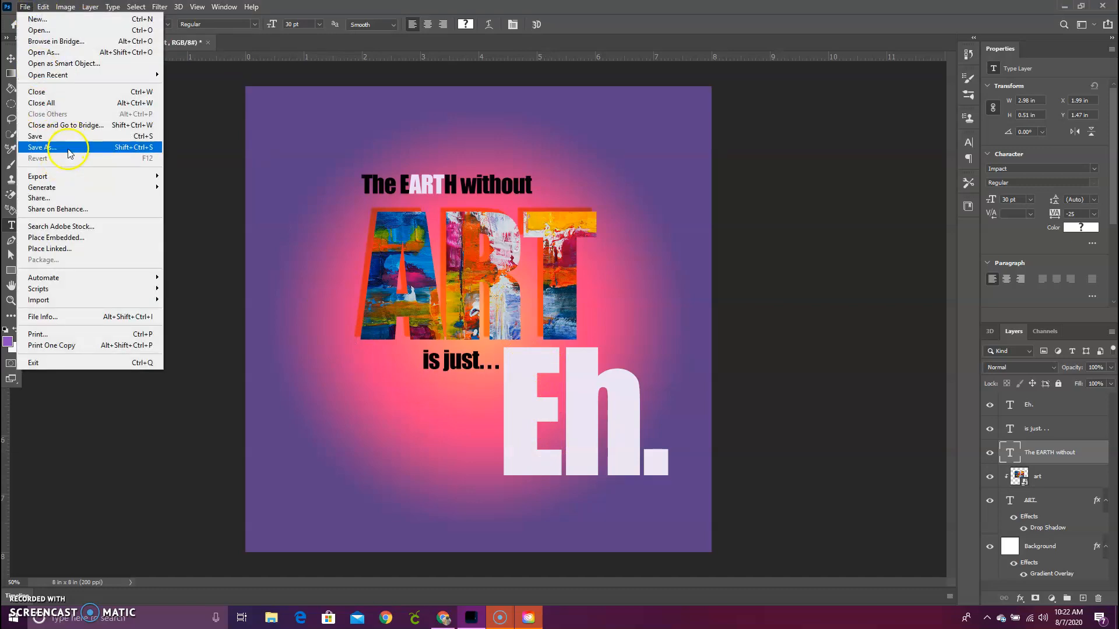
click(643, 420)
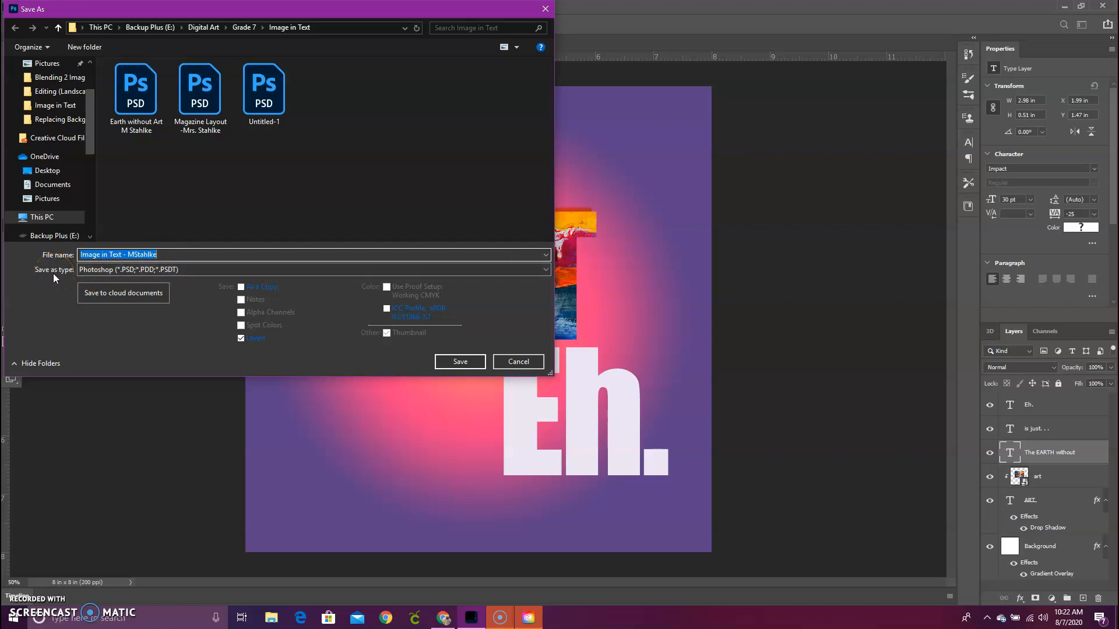
click(110, 272)
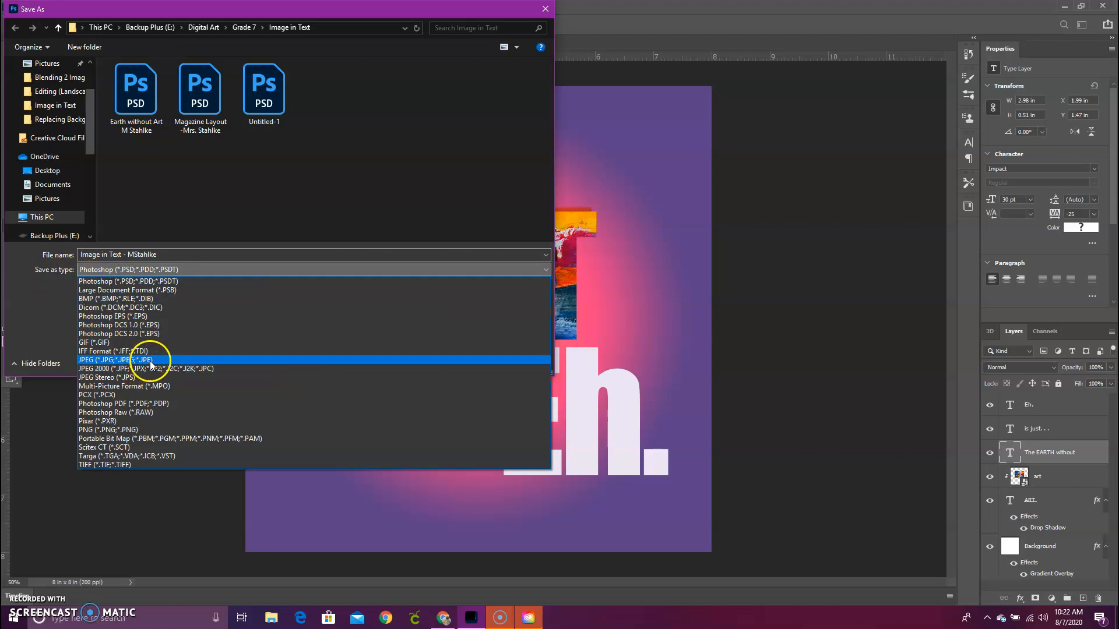
click(97, 360)
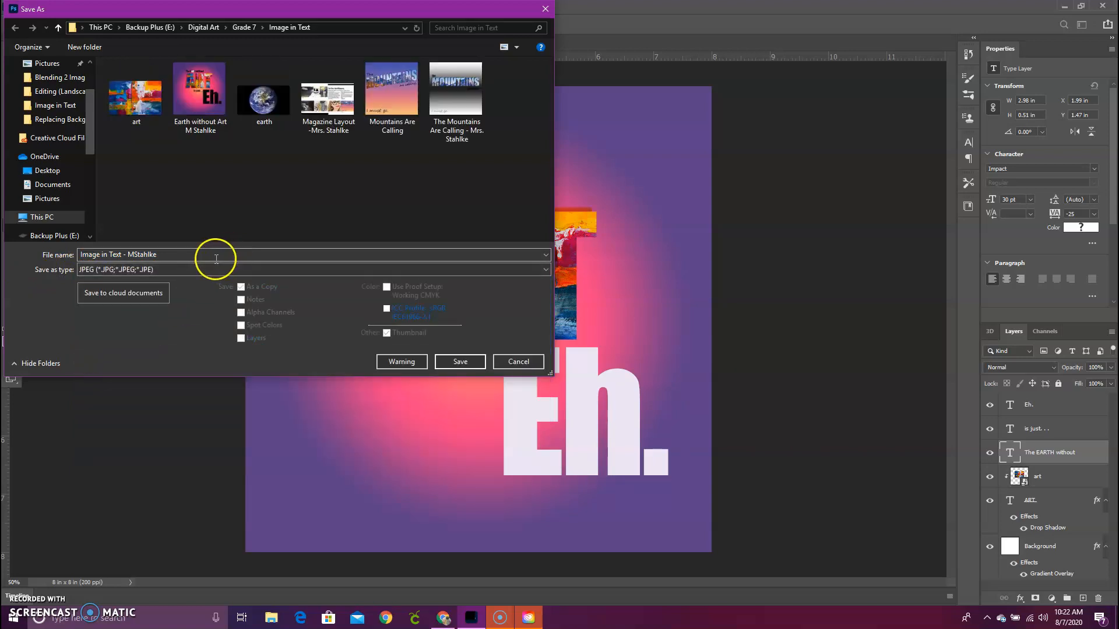